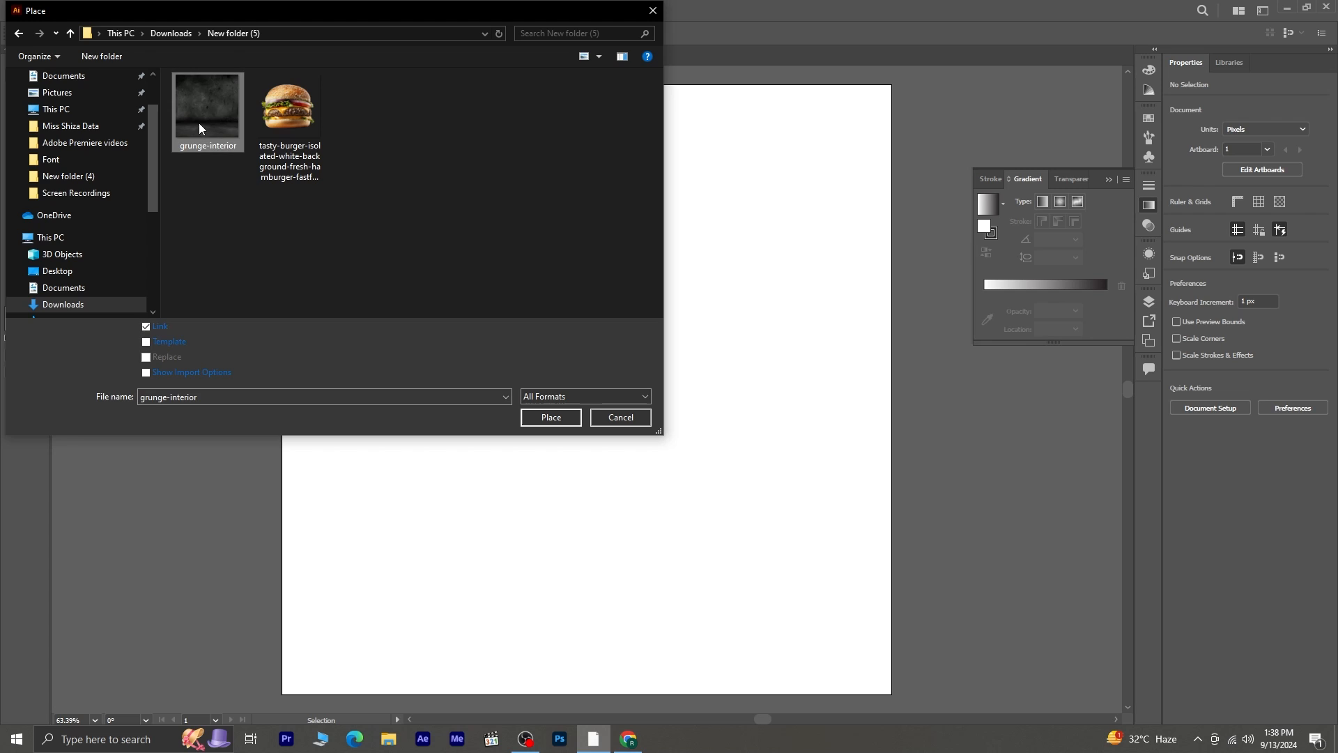
- Place the grunge-interior image on the artboard as the background
left_click(546, 416)
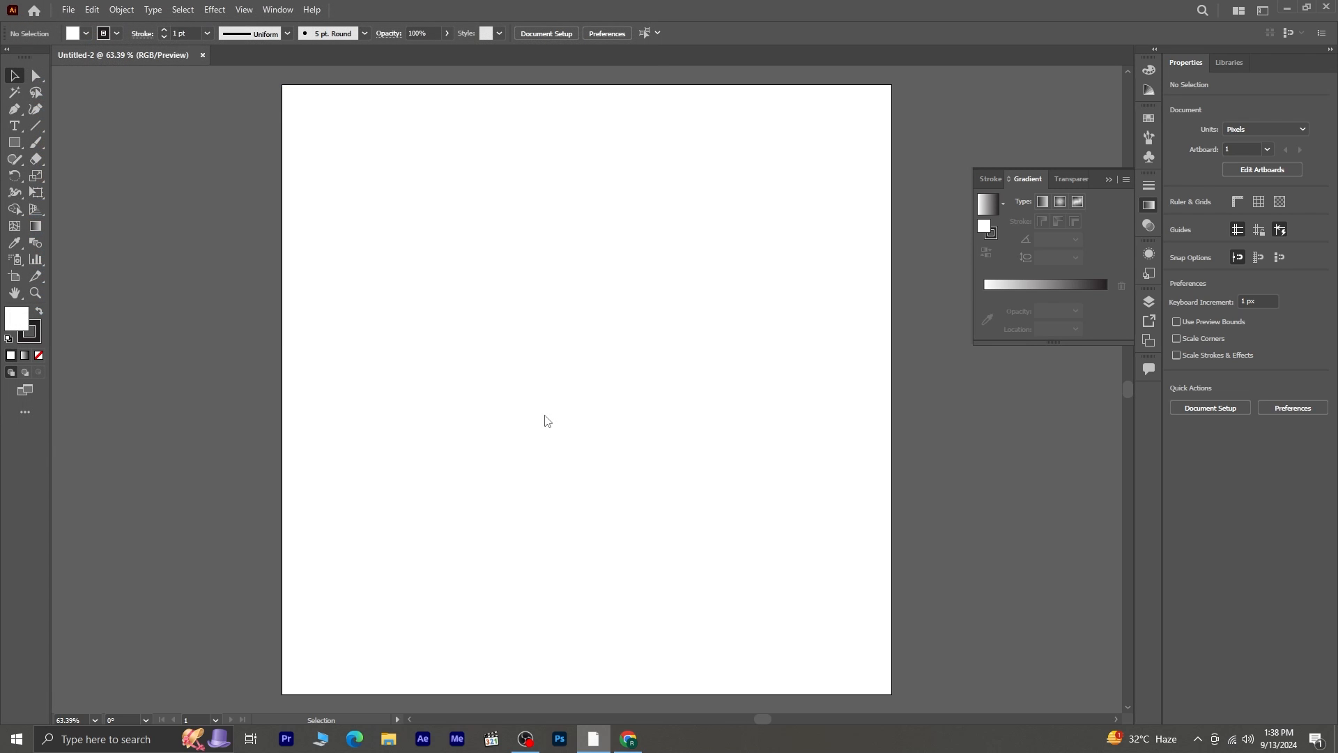
left_click(342, 101)
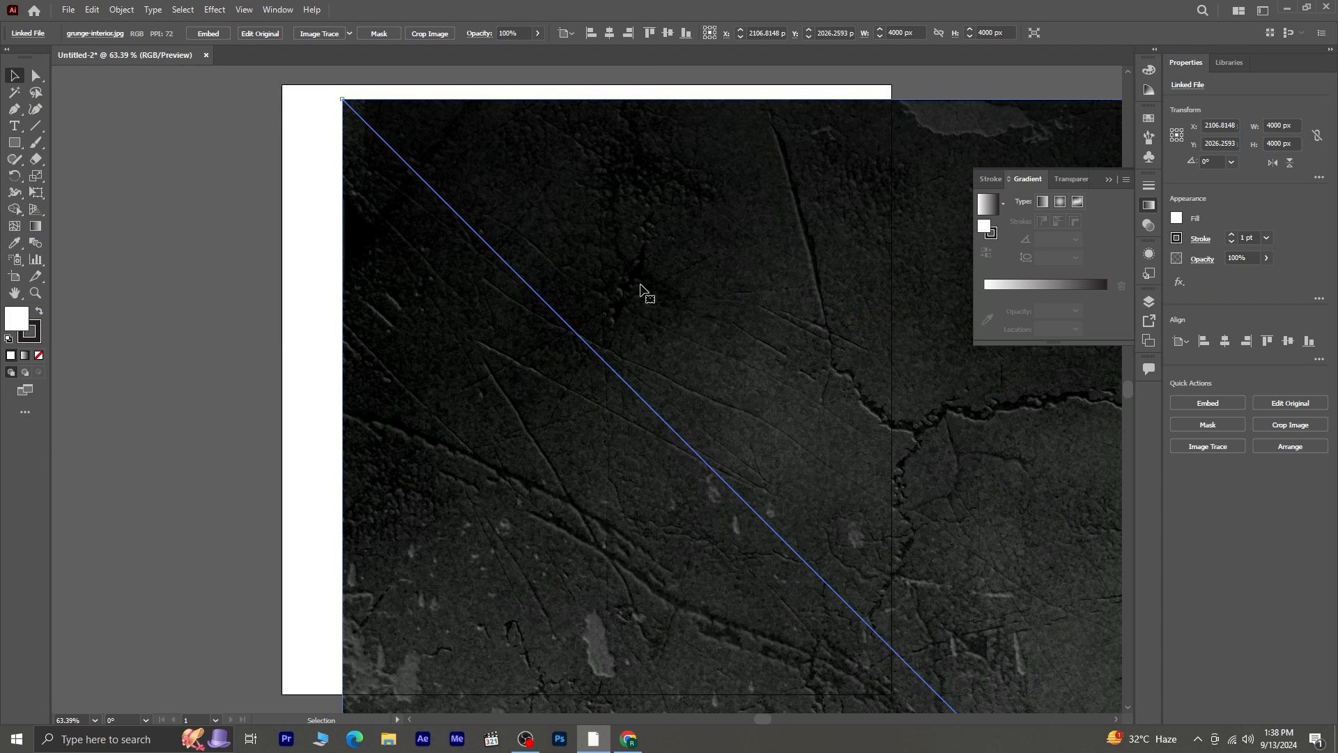
left_click_drag(642, 286, 508, 277)
- Scale down and position the grunge image so it exactly fills the 1080 x 1080 px artboard
scroll(640, 308, "down", 1)
scroll(643, 313, "down", 1)
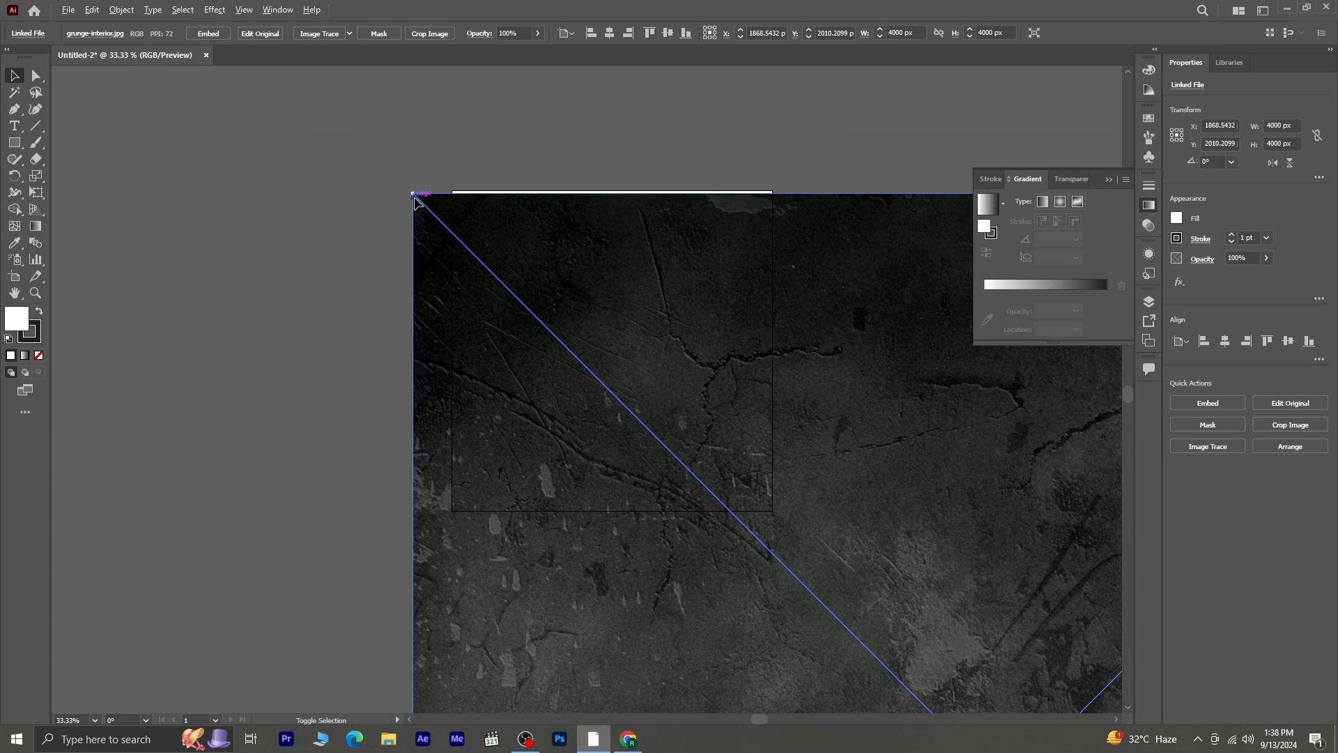
left_click_drag(413, 195, 584, 476)
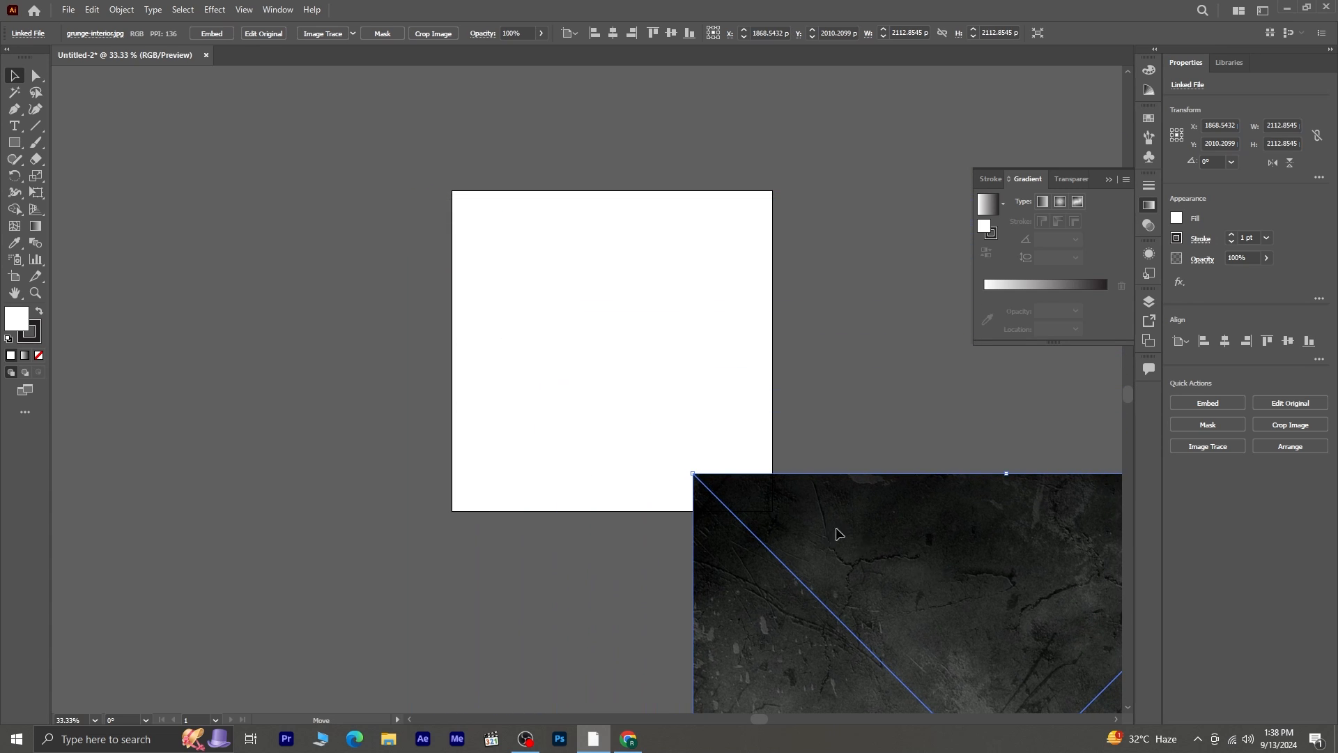
left_click_drag(940, 575, 597, 300)
left_click_drag(352, 198, 463, 363)
left_click_drag(615, 519, 562, 353)
left_click_drag(746, 482, 772, 510)
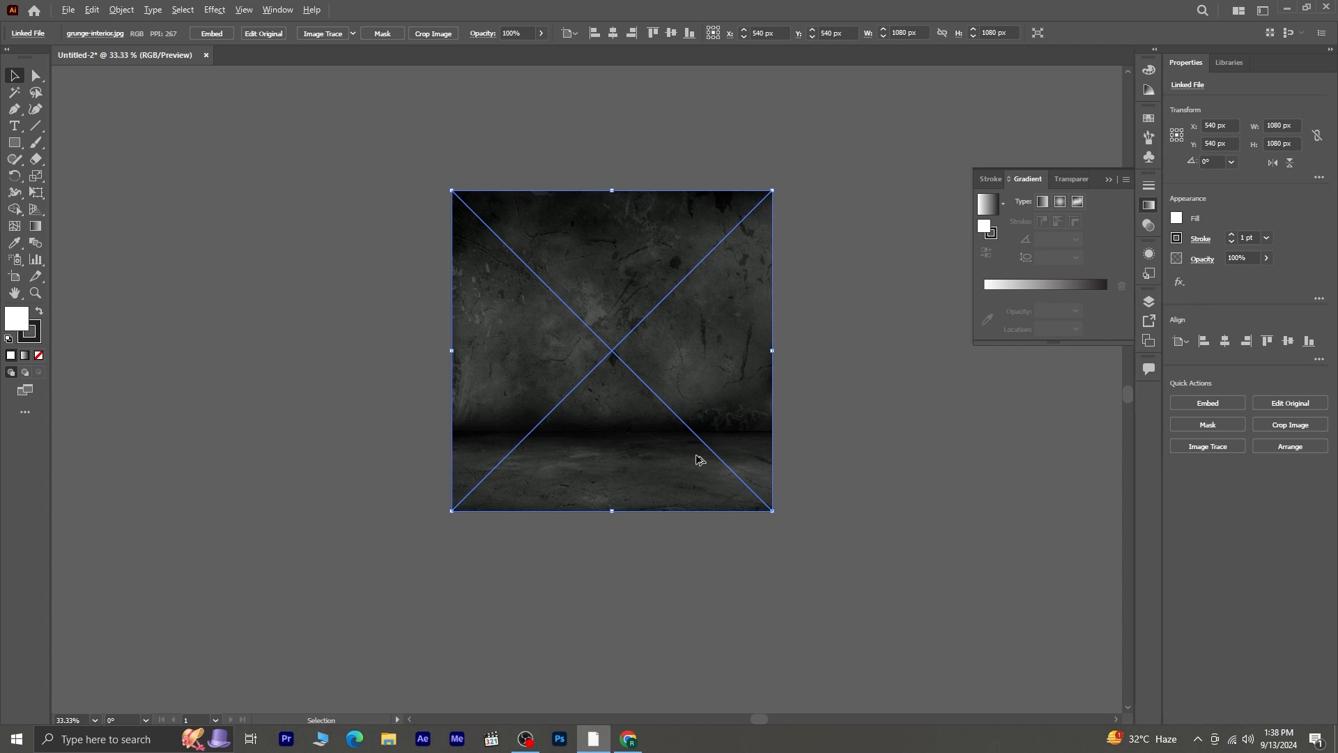
scroll(697, 460, "up", 1)
left_click_drag(581, 289, 567, 392)
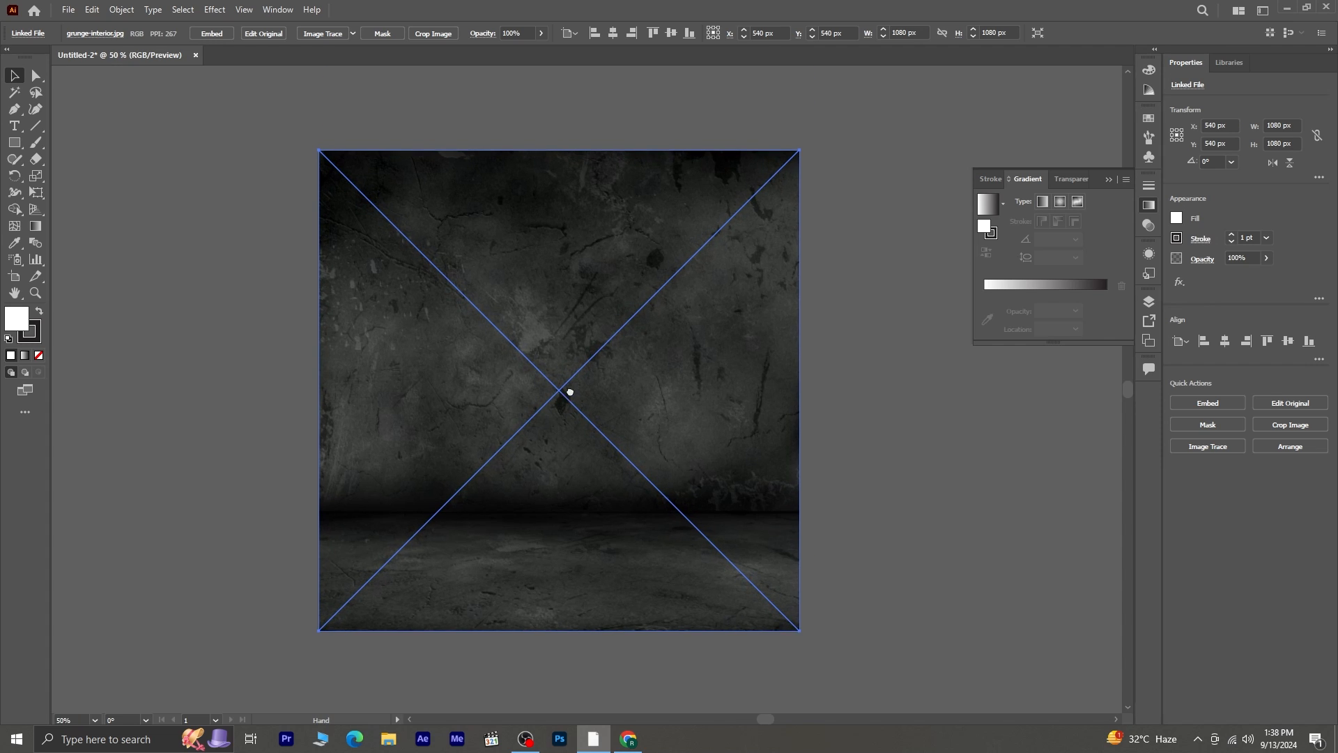
left_click(882, 386)
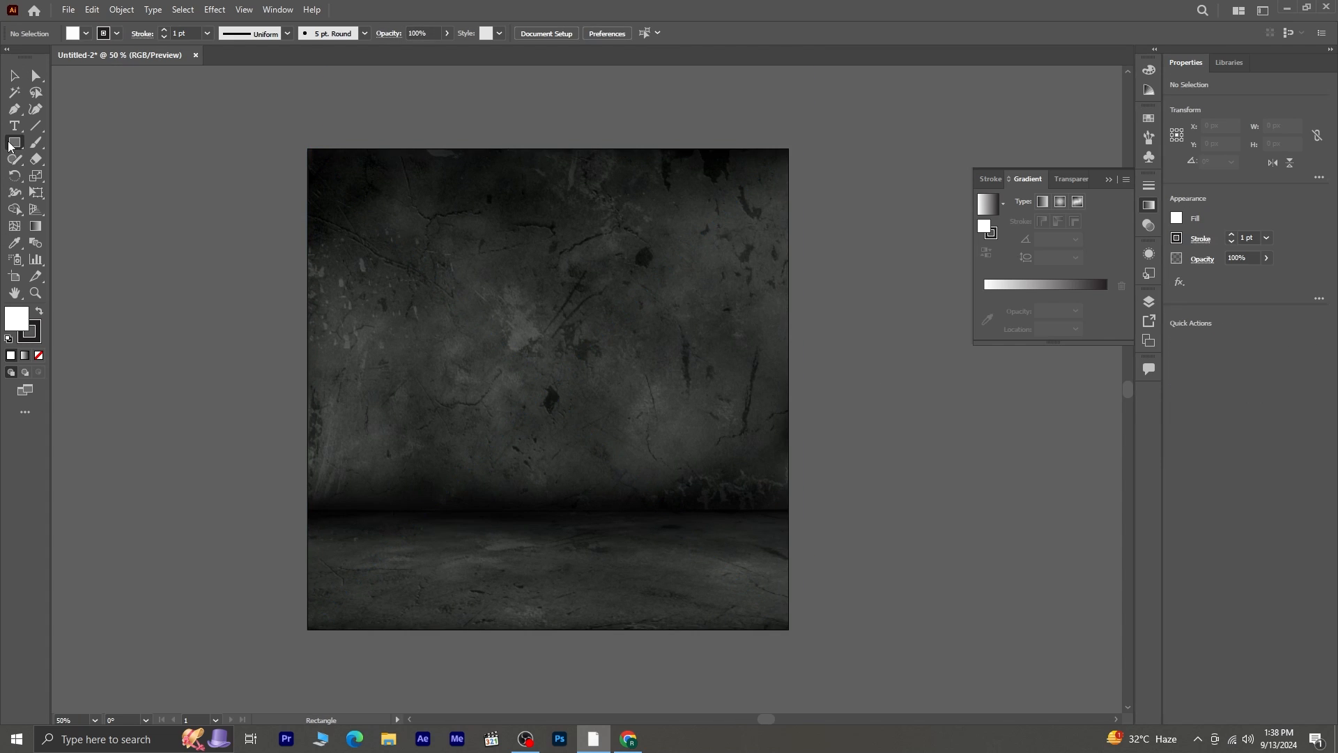
- Lock the grunge background image in place
left_click(493, 301)
left_click(113, 10)
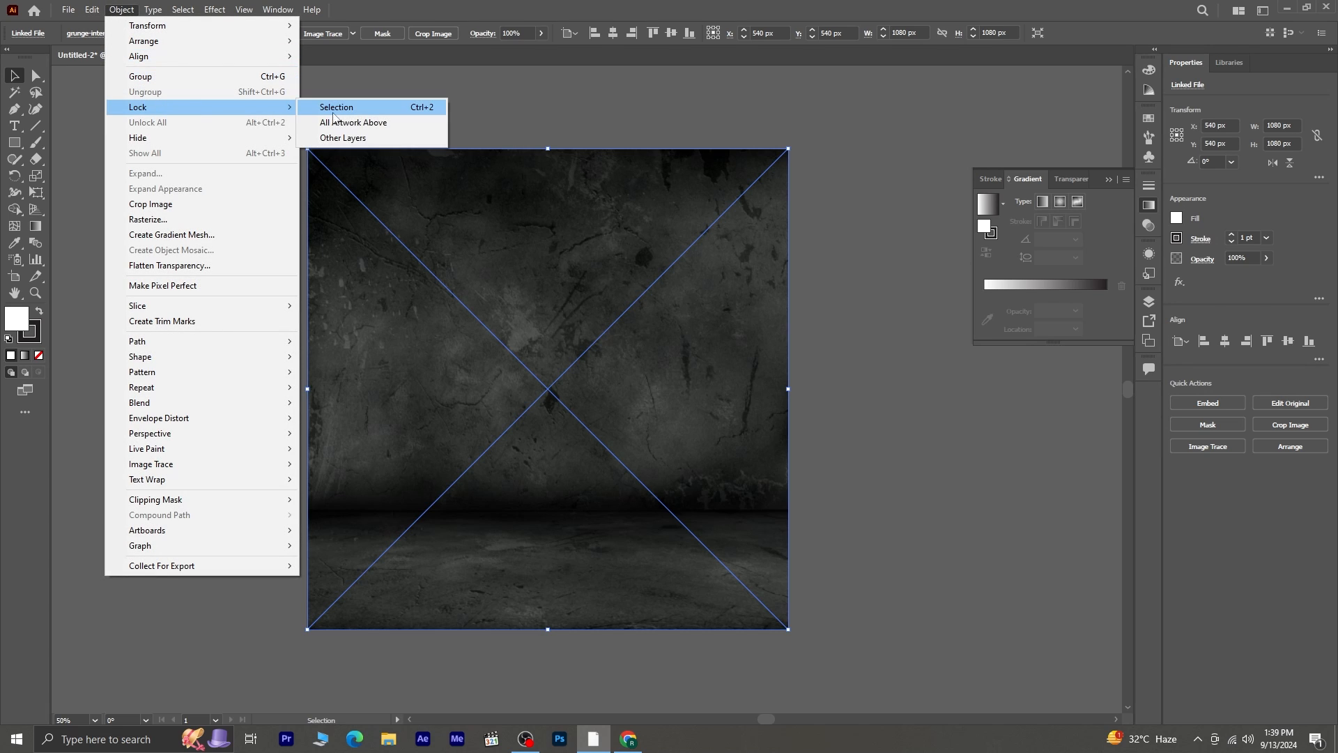
left_click(337, 108)
- Draw a 1080 x 1080 px rectangle covering the whole artboard and bring up the gradient settings beside it
left_click(12, 143)
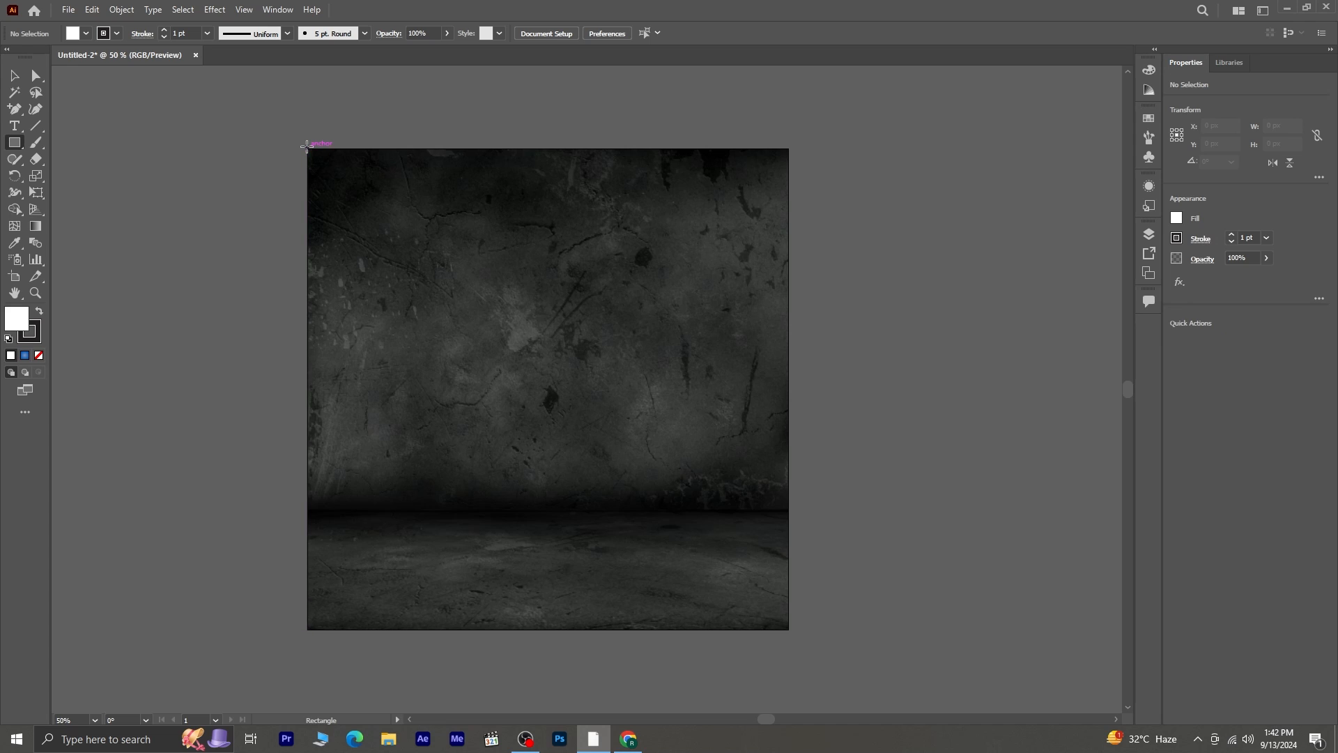
left_click_drag(307, 149, 789, 629)
left_click(277, 11)
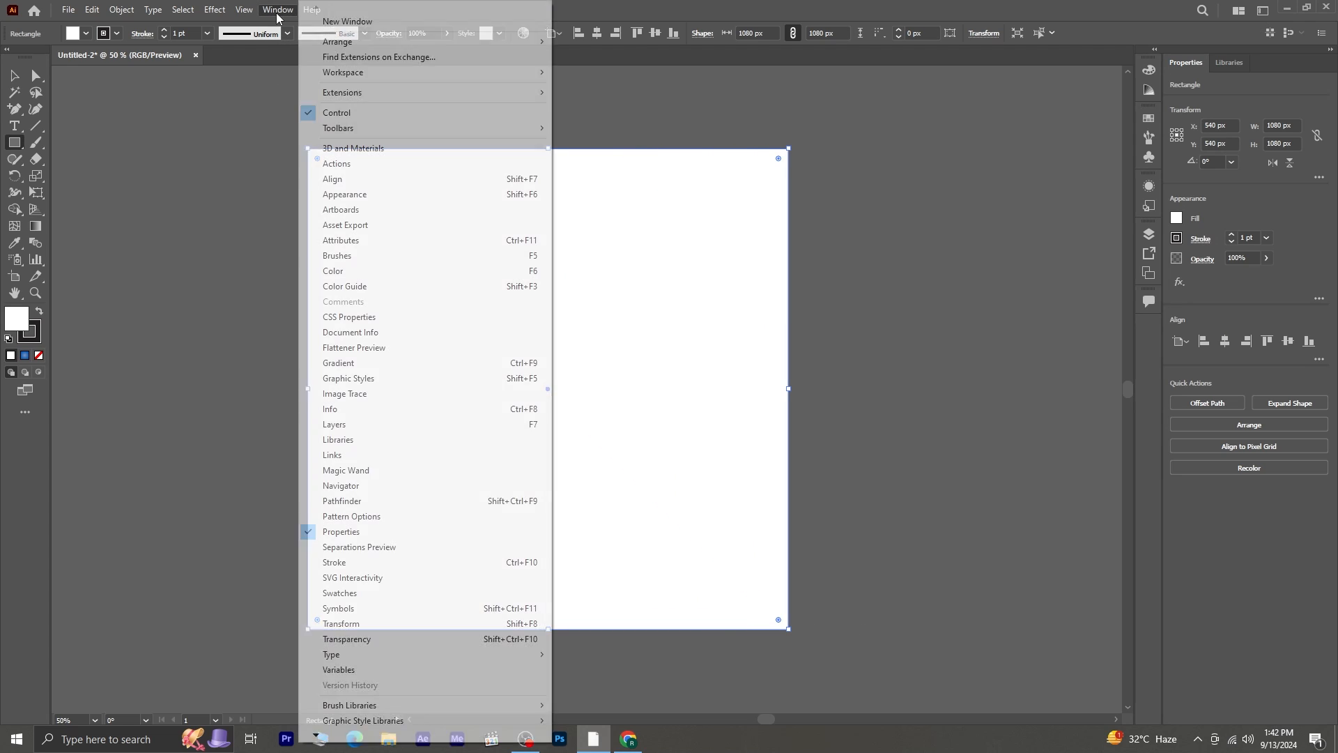
left_click(402, 365)
left_click_drag(890, 249, 911, 140)
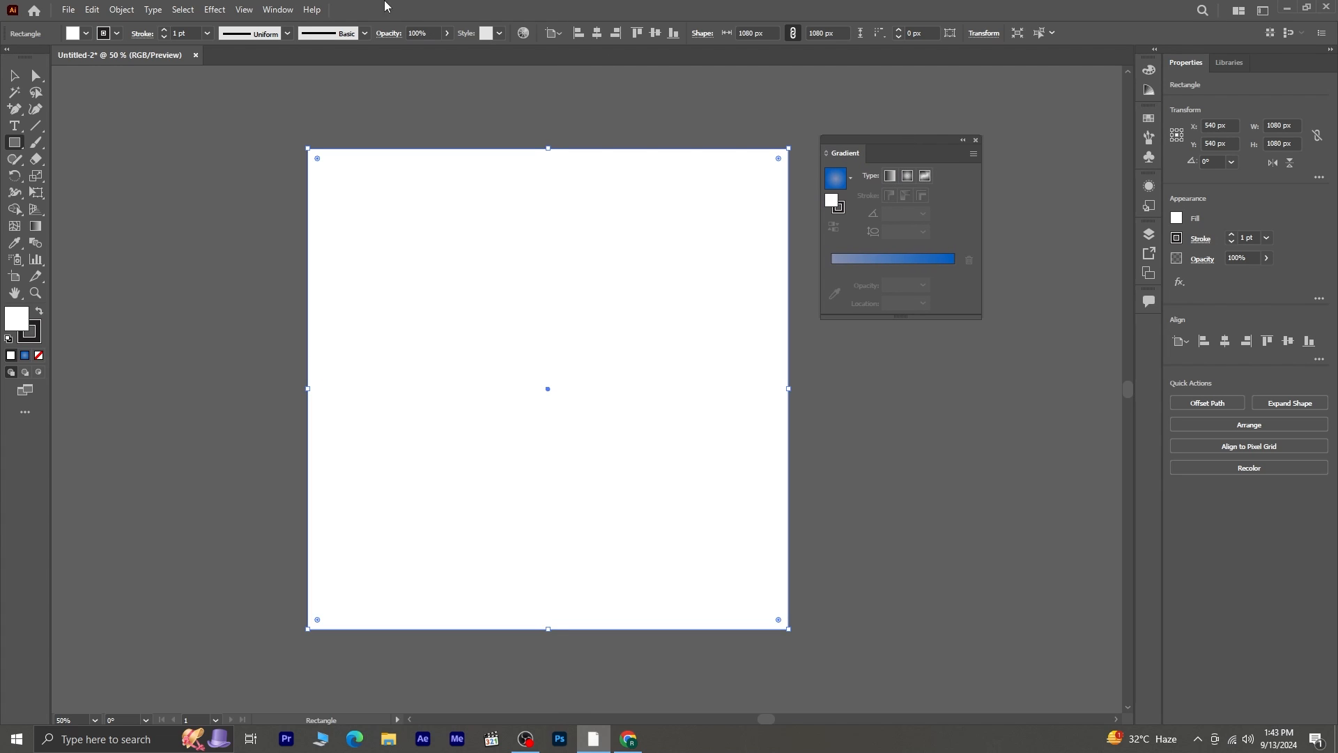
- Bring up the transparency settings beside the artboard and set the rectangle's blend mode to Overlay
left_click(278, 10)
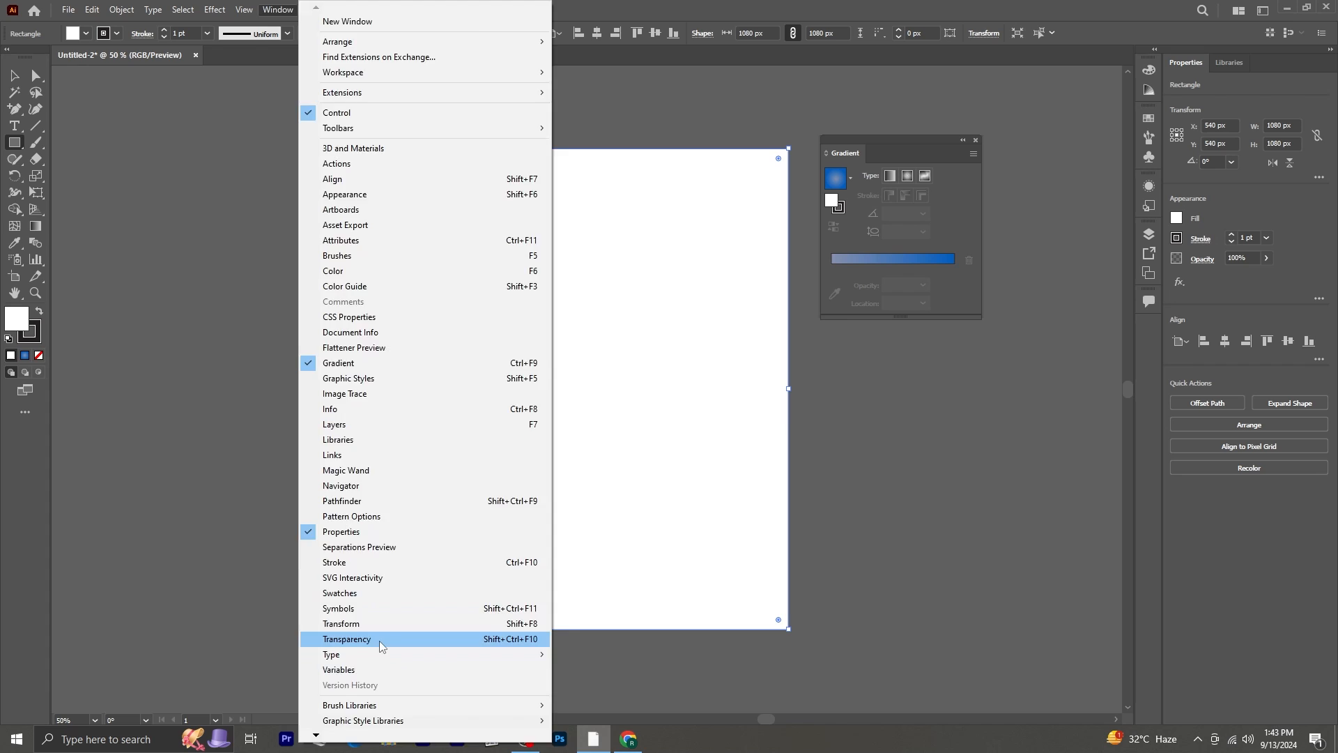
left_click(404, 638)
left_click_drag(1006, 326, 901, 349)
left_click(856, 386)
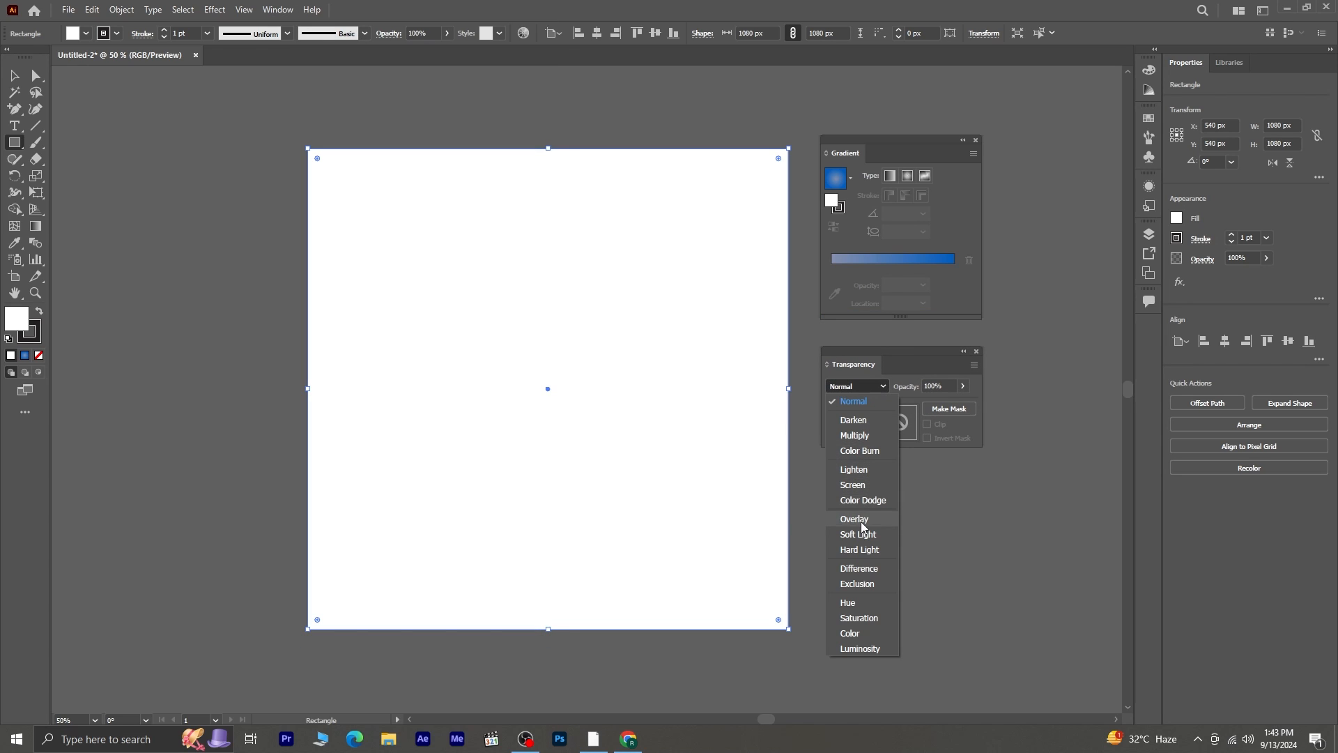
left_click(860, 522)
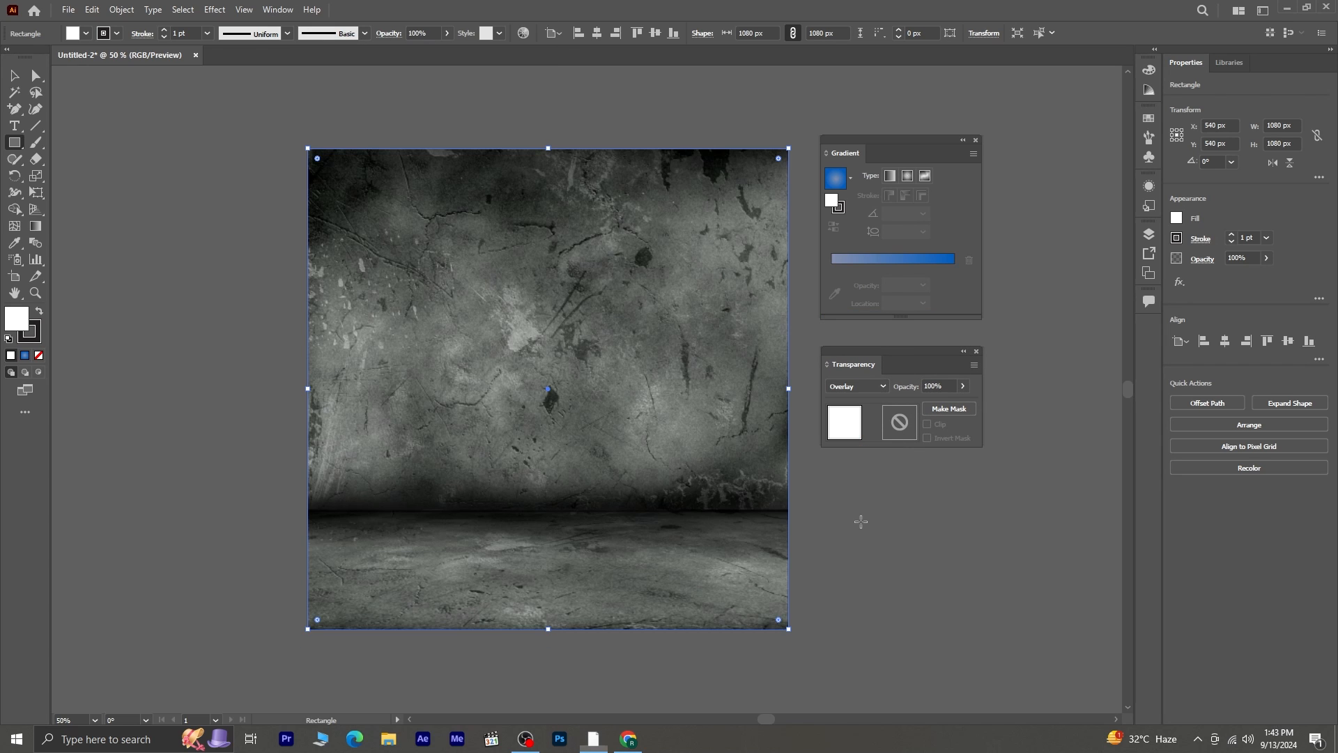
- Fill the rectangle with the blue radial gradient and set its outer color stop to dark blue 00366A
left_click(837, 181)
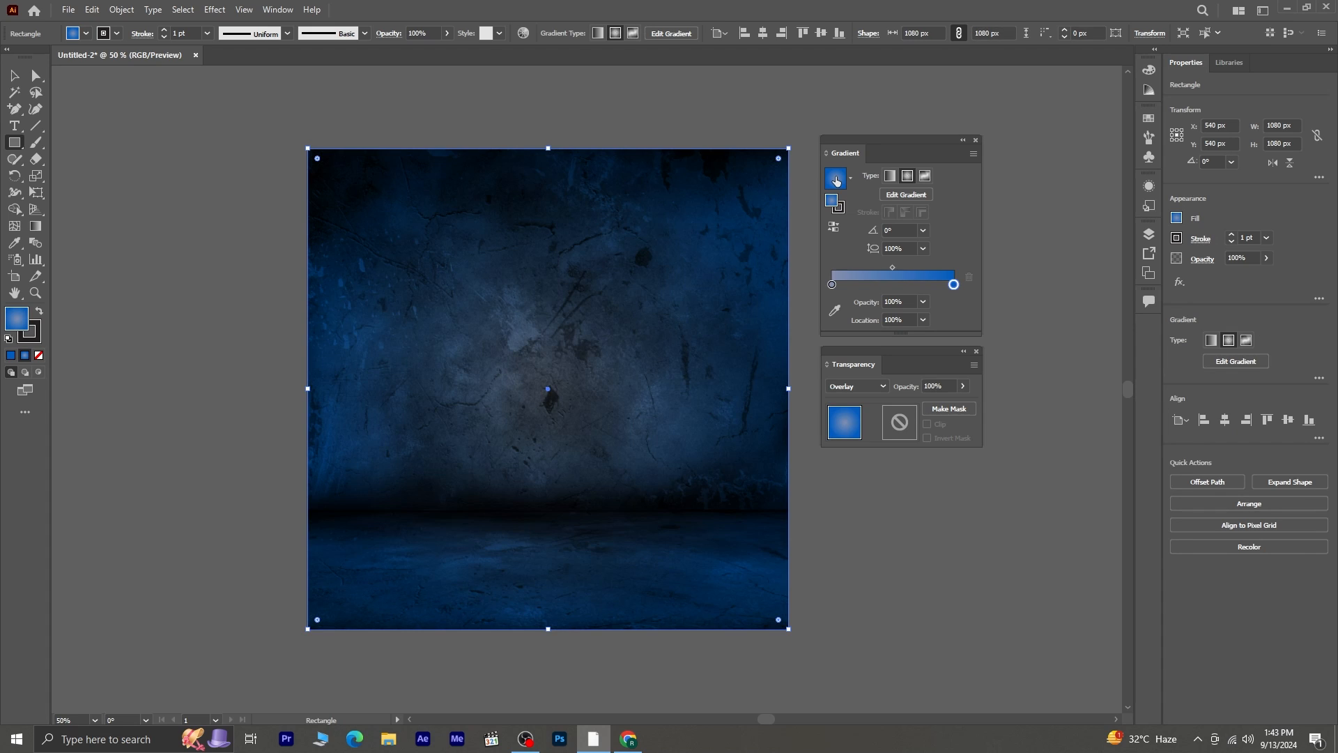
double_click(955, 285)
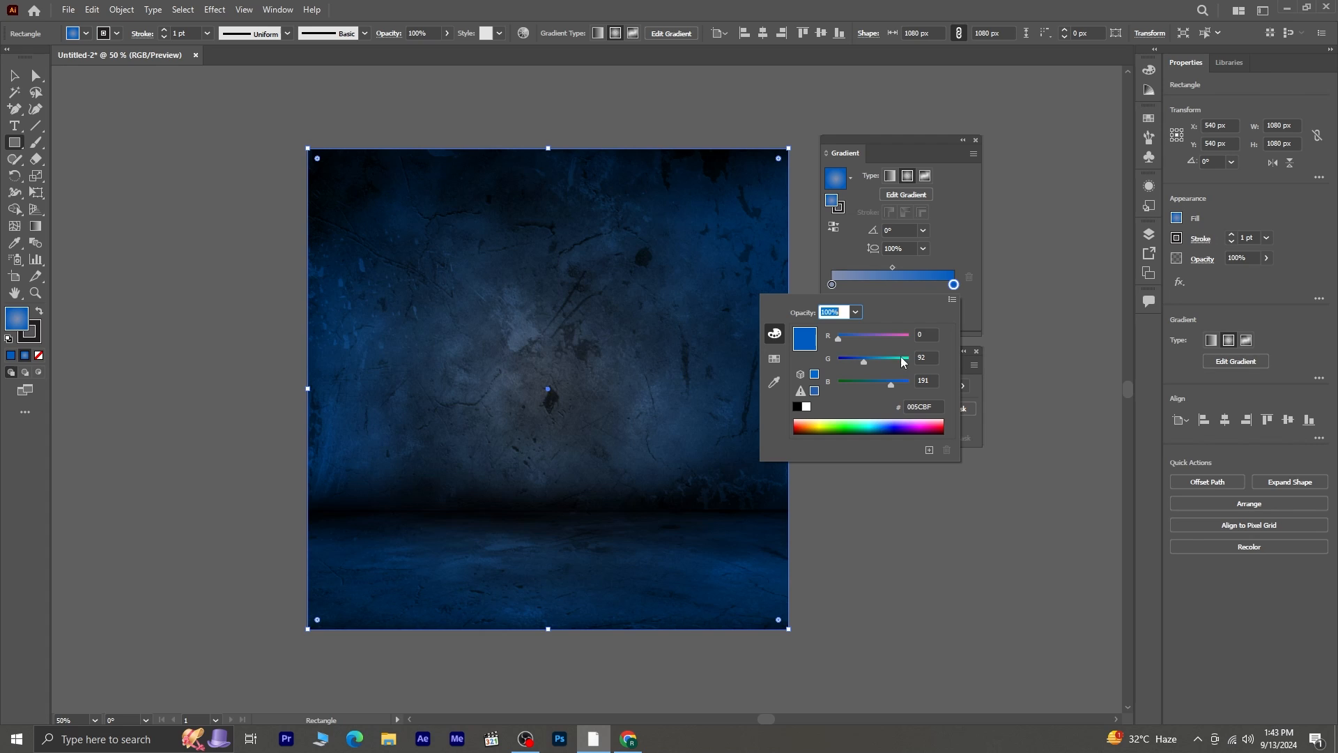
left_click(881, 428)
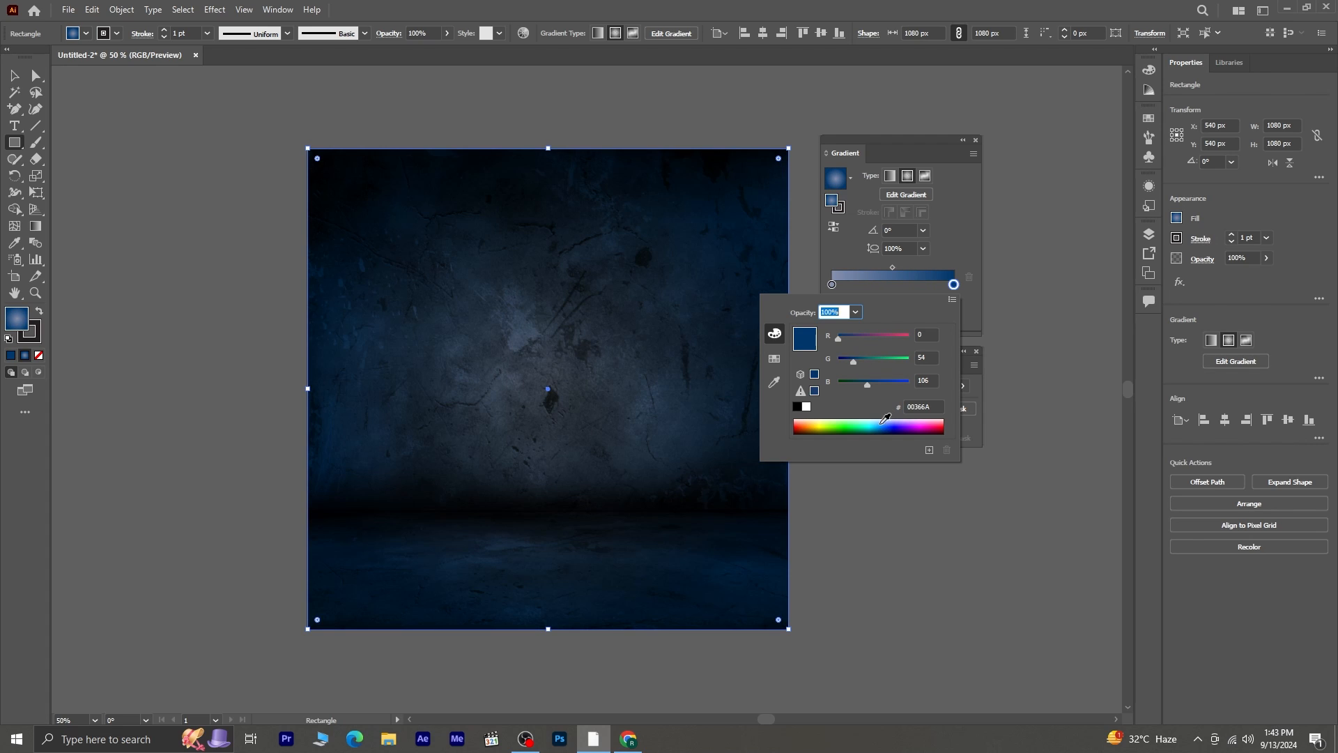
left_click(953, 248)
- Set the gradient's inner color stop at 0% to light blue AADCFF
mouse_move(832, 285)
left_mouse_down()
mouse_move(860, 285)
mouse_move(827, 286)
left_mouse_up()
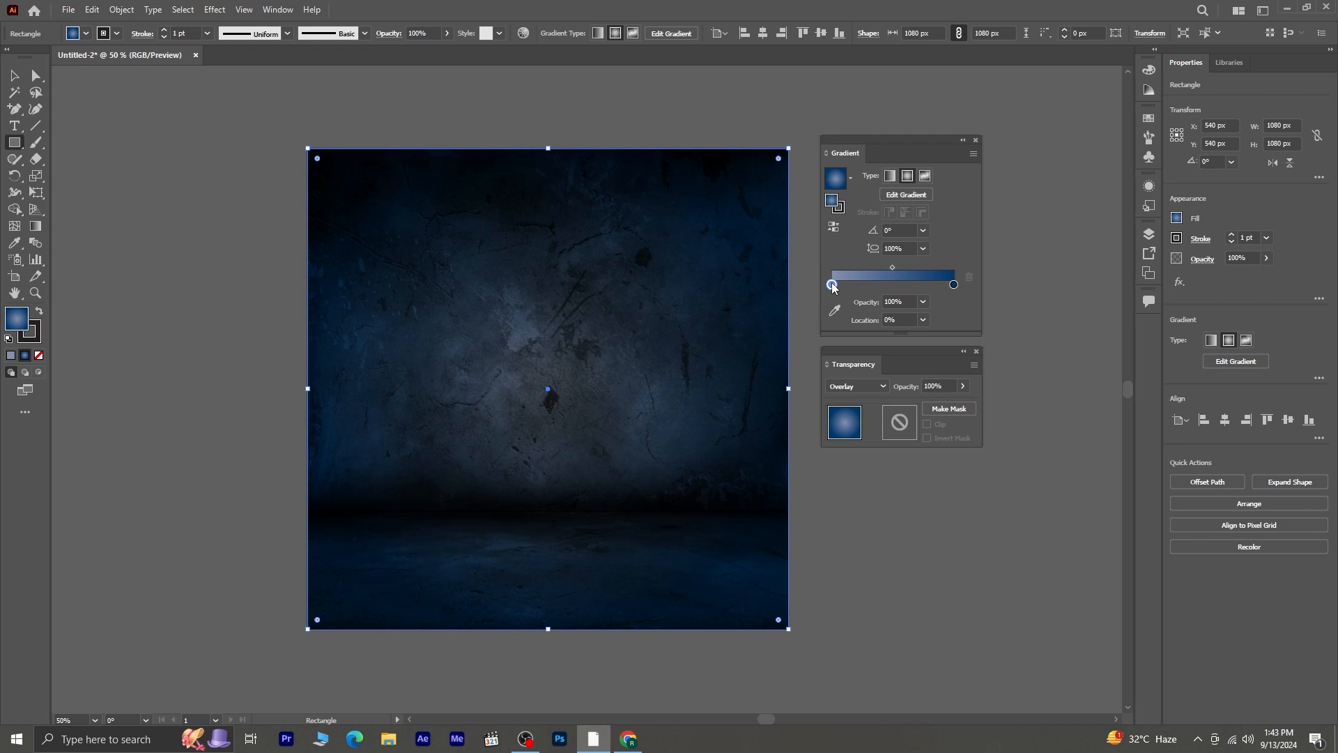
double_click(833, 286)
left_click(880, 418)
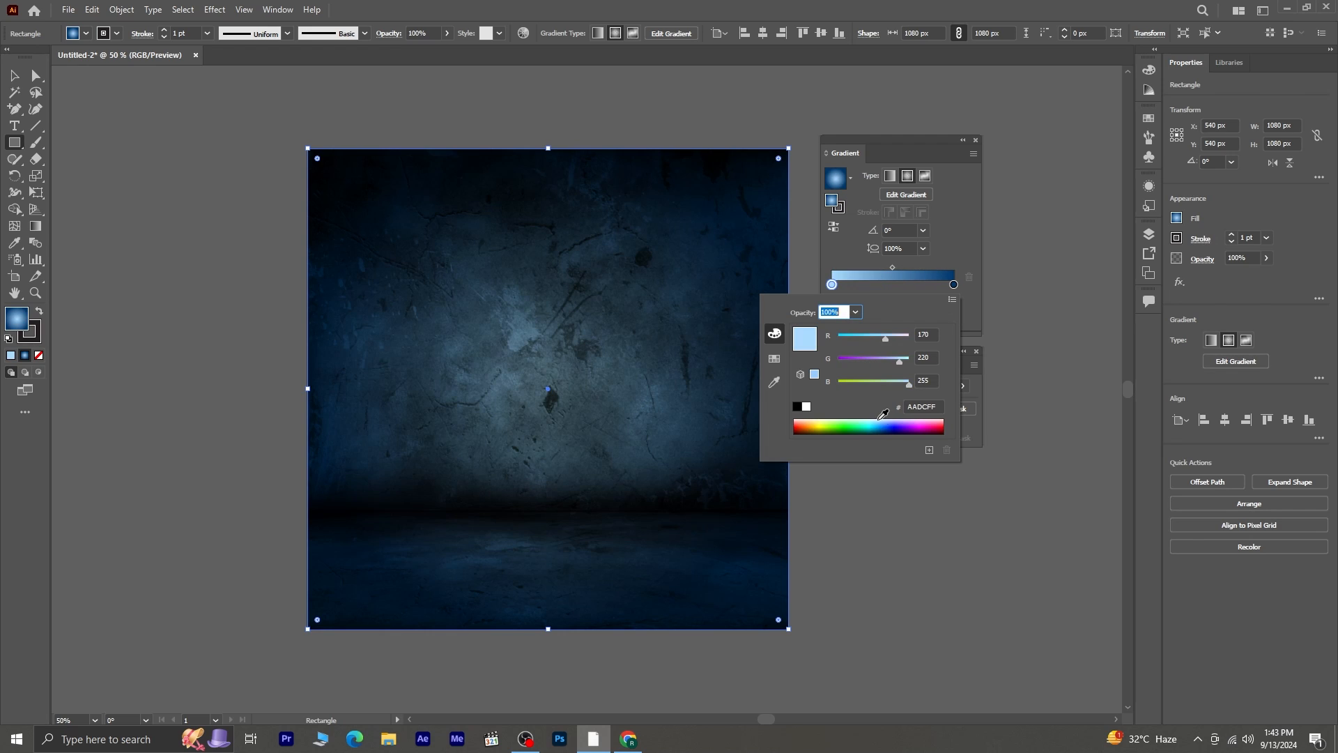
left_click(947, 253)
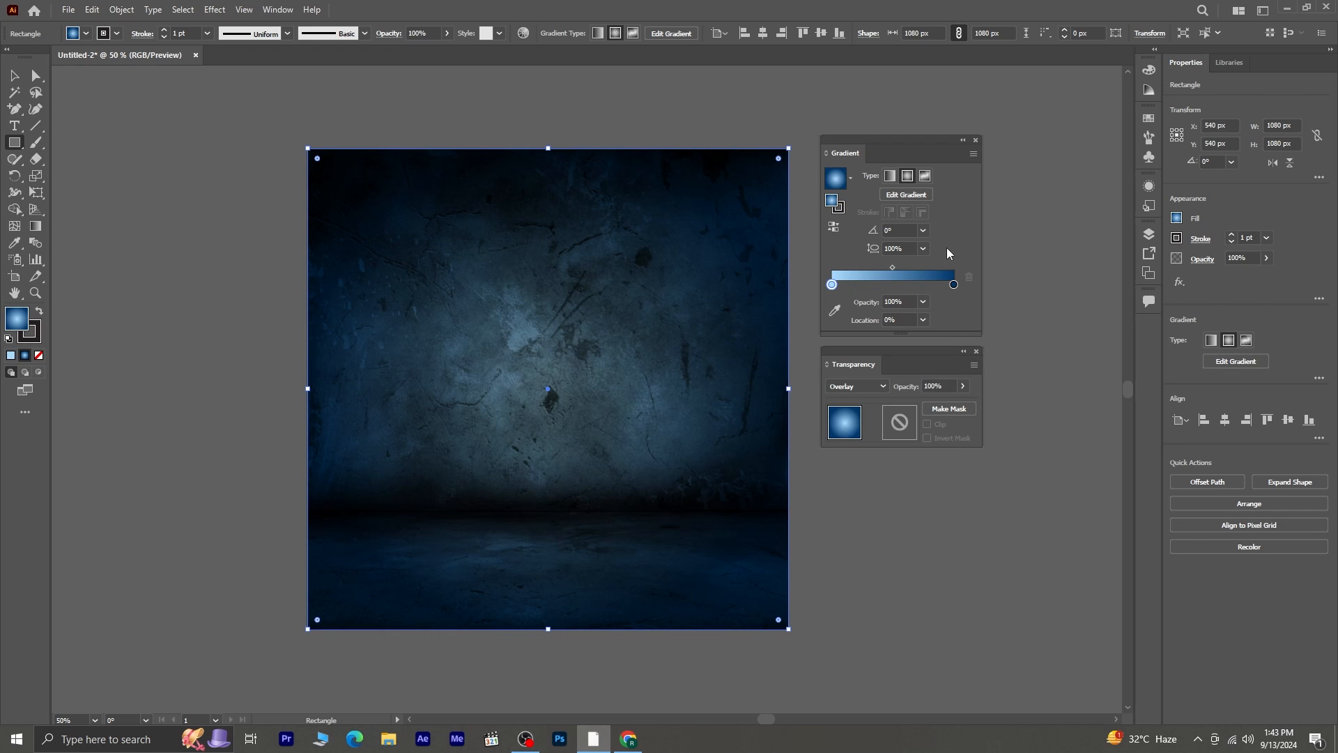
- Place the tasty-burger image on the artboard
left_click(70, 16)
left_click(131, 260)
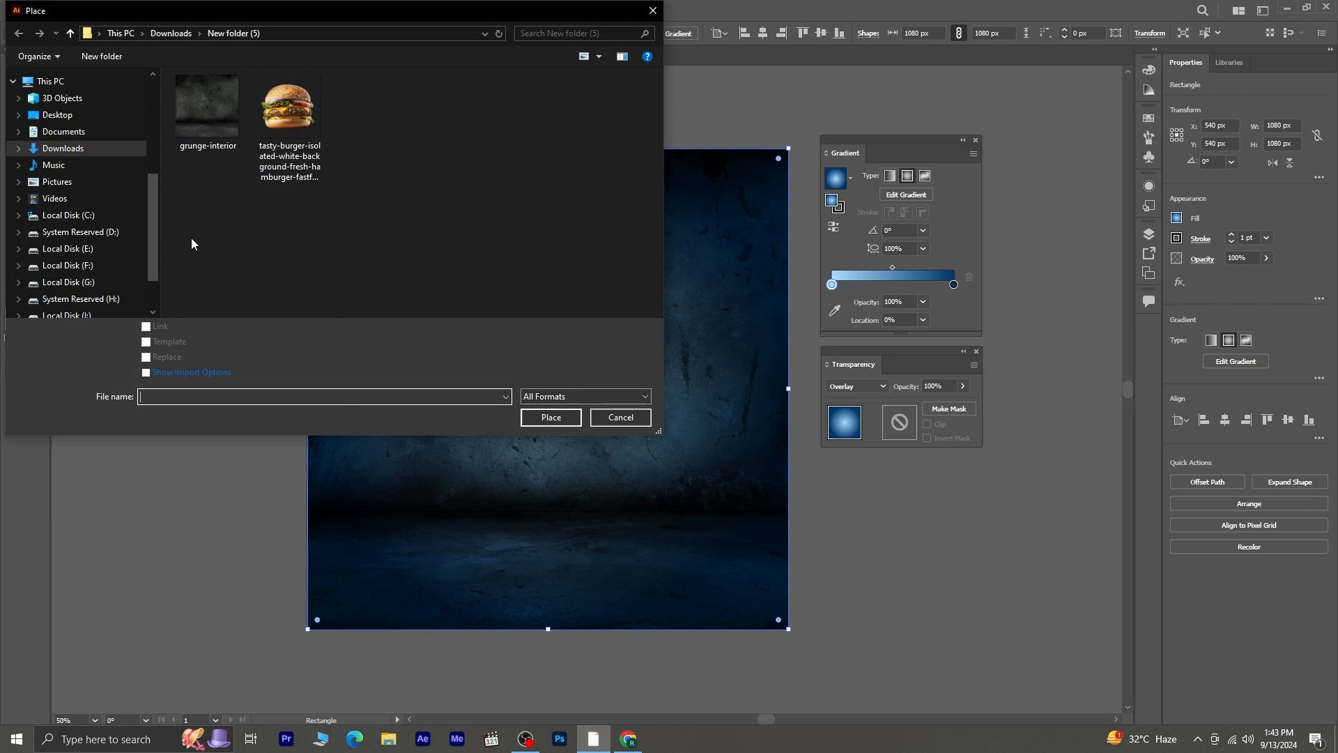
left_click(289, 111)
left_click(550, 417)
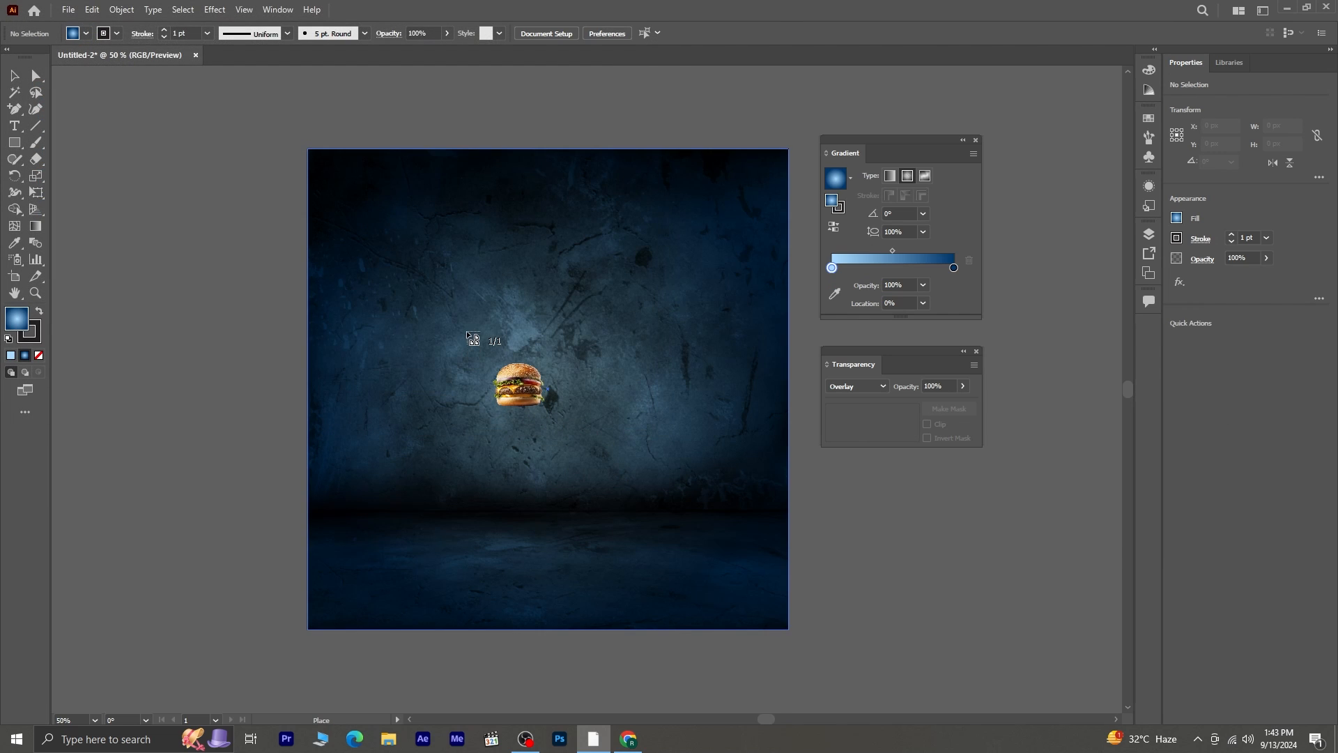
left_click(467, 335)
- Scale the burger image to about 776 x 776 px and position it near the middle of the artboard
left_click_drag(906, 534, 631, 391)
left_click_drag(636, 191, 639, 462)
left_click_drag(639, 524, 576, 354)
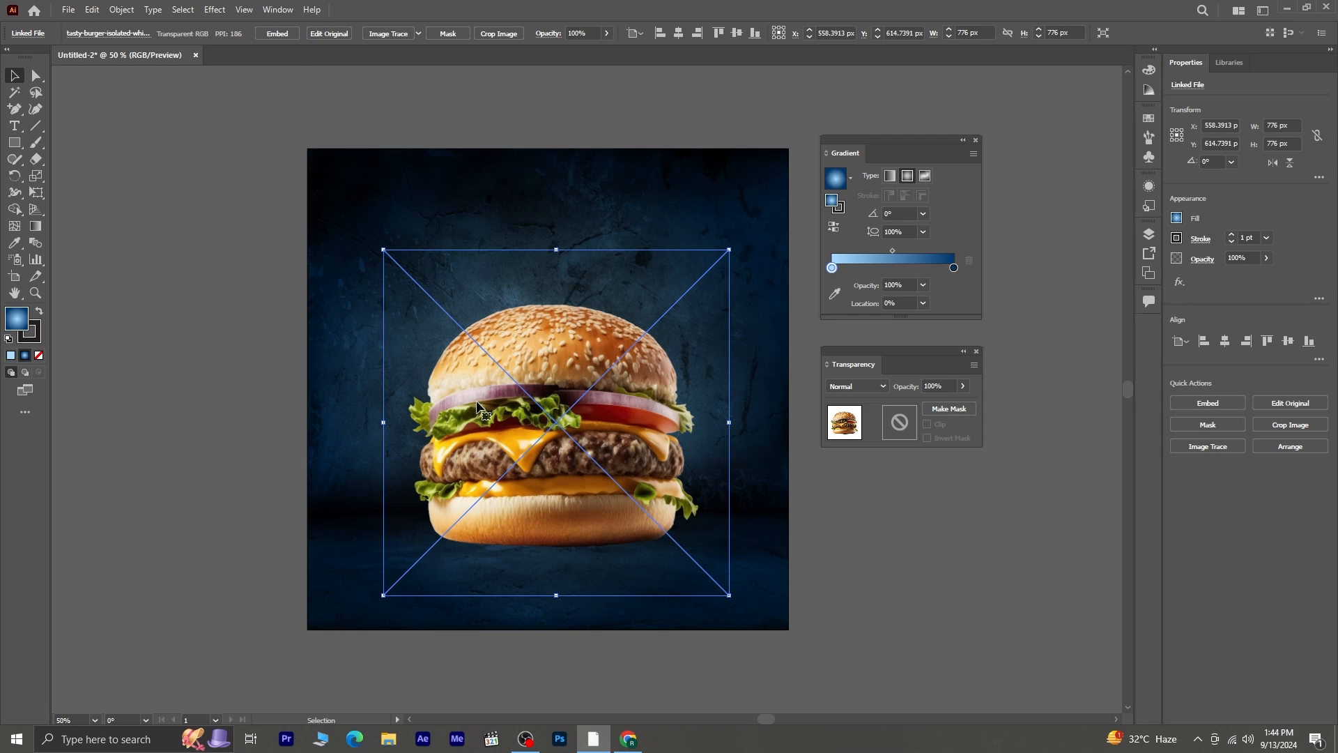
left_click(835, 598)
- Add the text "Juicy & Delicious Burgers!" above the burger by pasting the copied heading
key("t")
left_click(379, 203)
type("Juicy & delicious burgers")
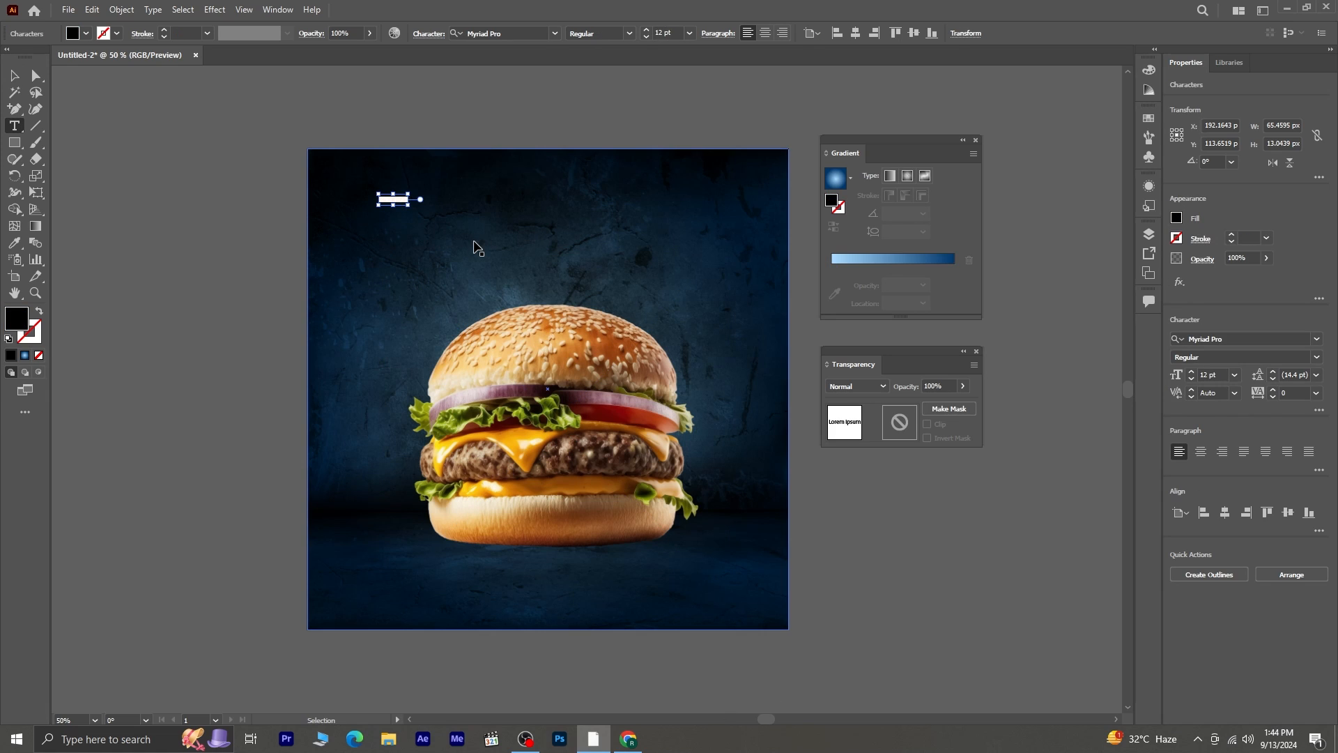
key("ctrl+a")
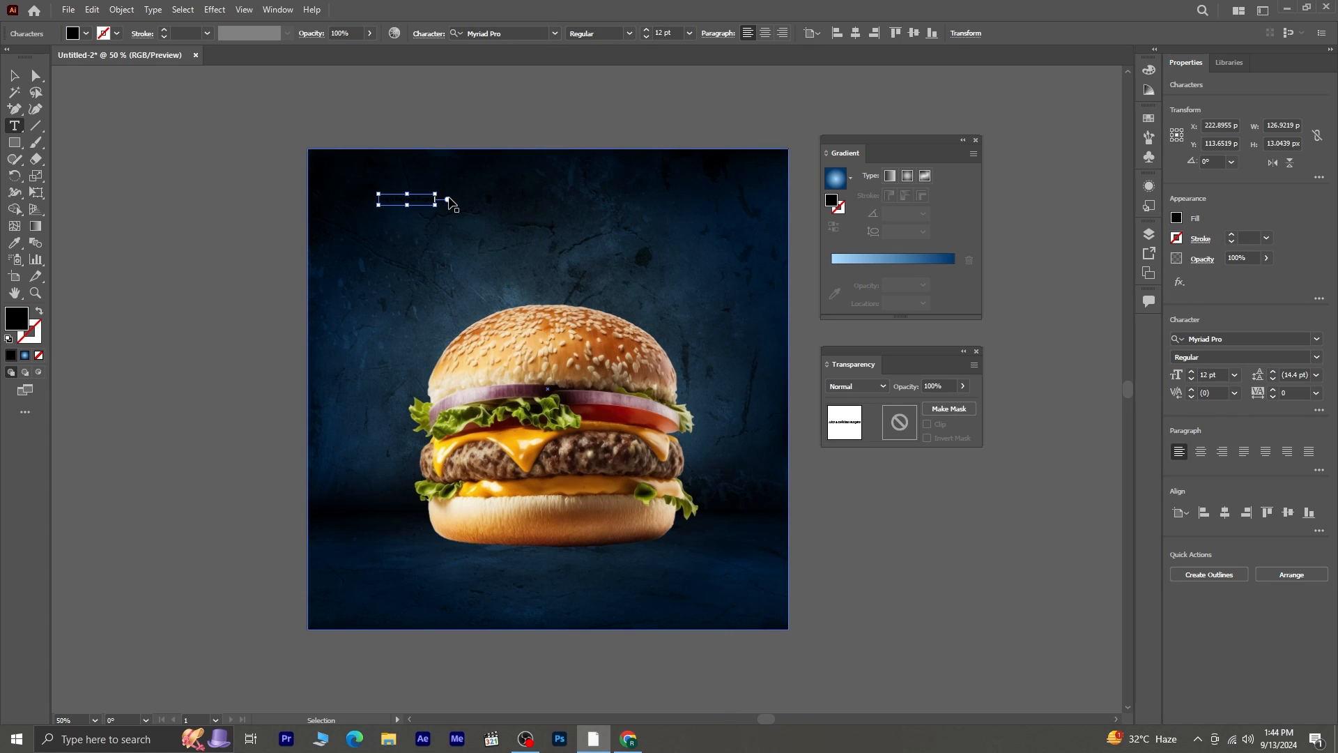
- Set the heading's font size to 60 pt and its fill color to white
left_click(1235, 378)
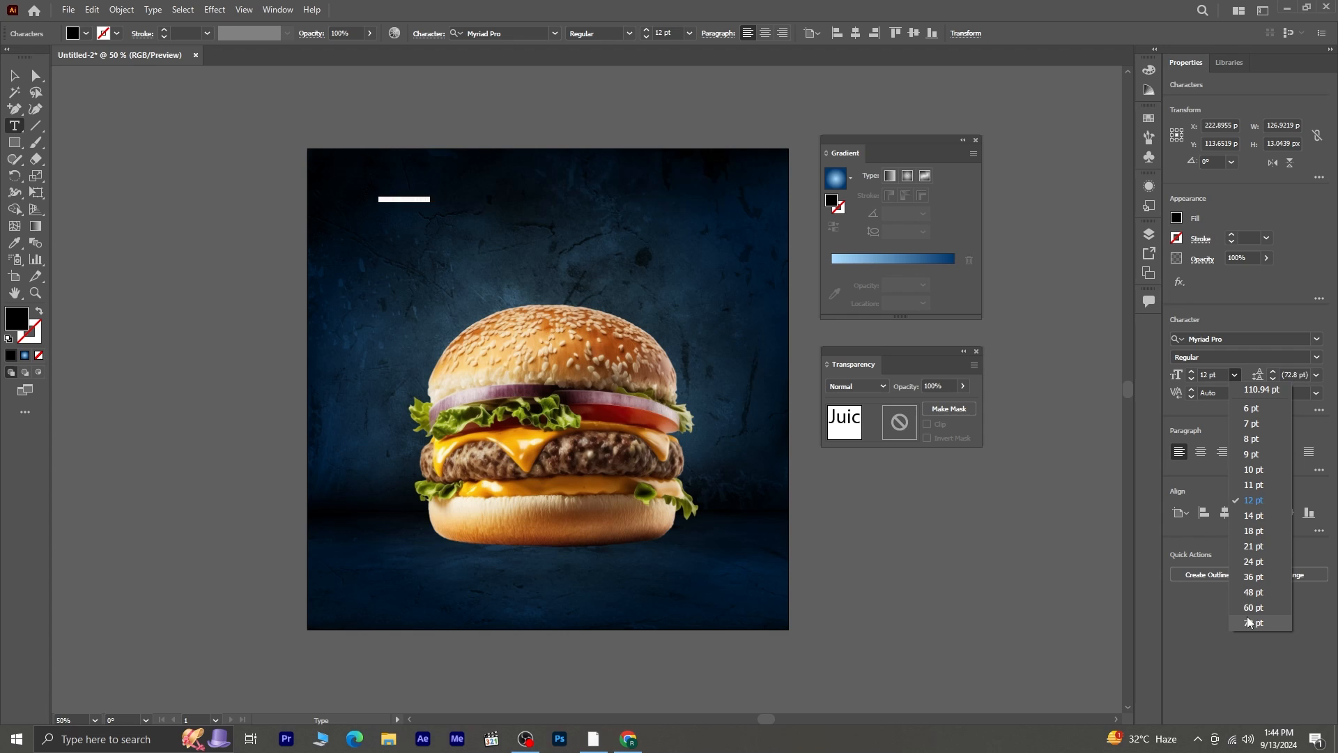
left_click(1253, 605)
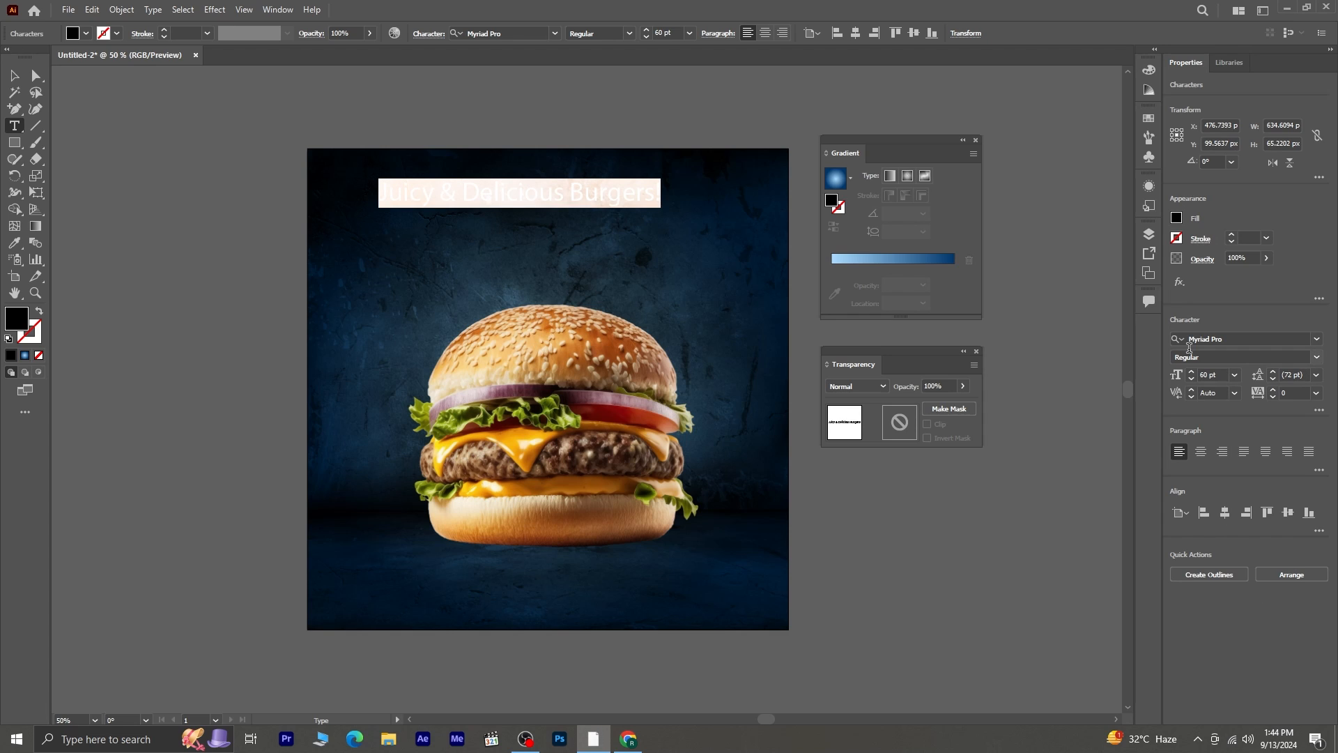
left_click(1177, 220)
left_click(1045, 268)
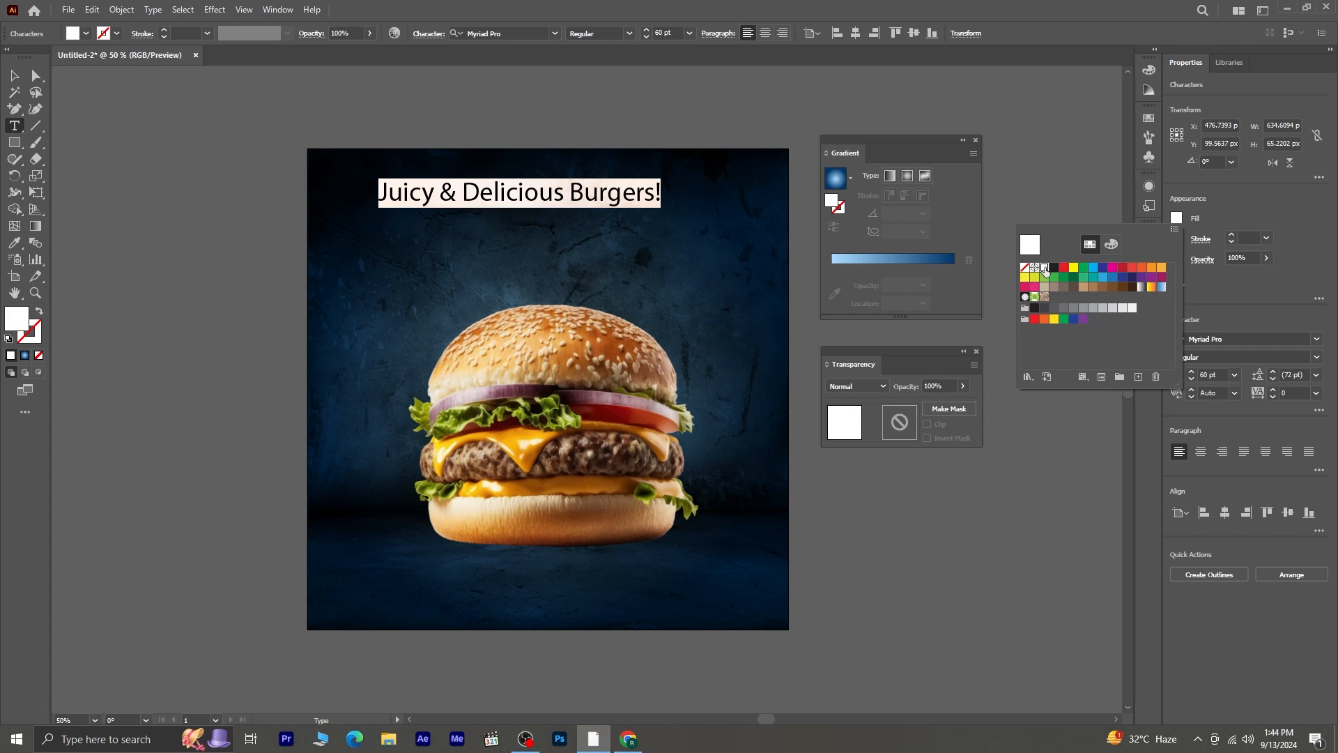
left_click(451, 187)
- Cut "Juicy &" out of the heading and paste it as a separate text object beside the artboard
left_click_drag(383, 195, 454, 198)
key("ctrl")
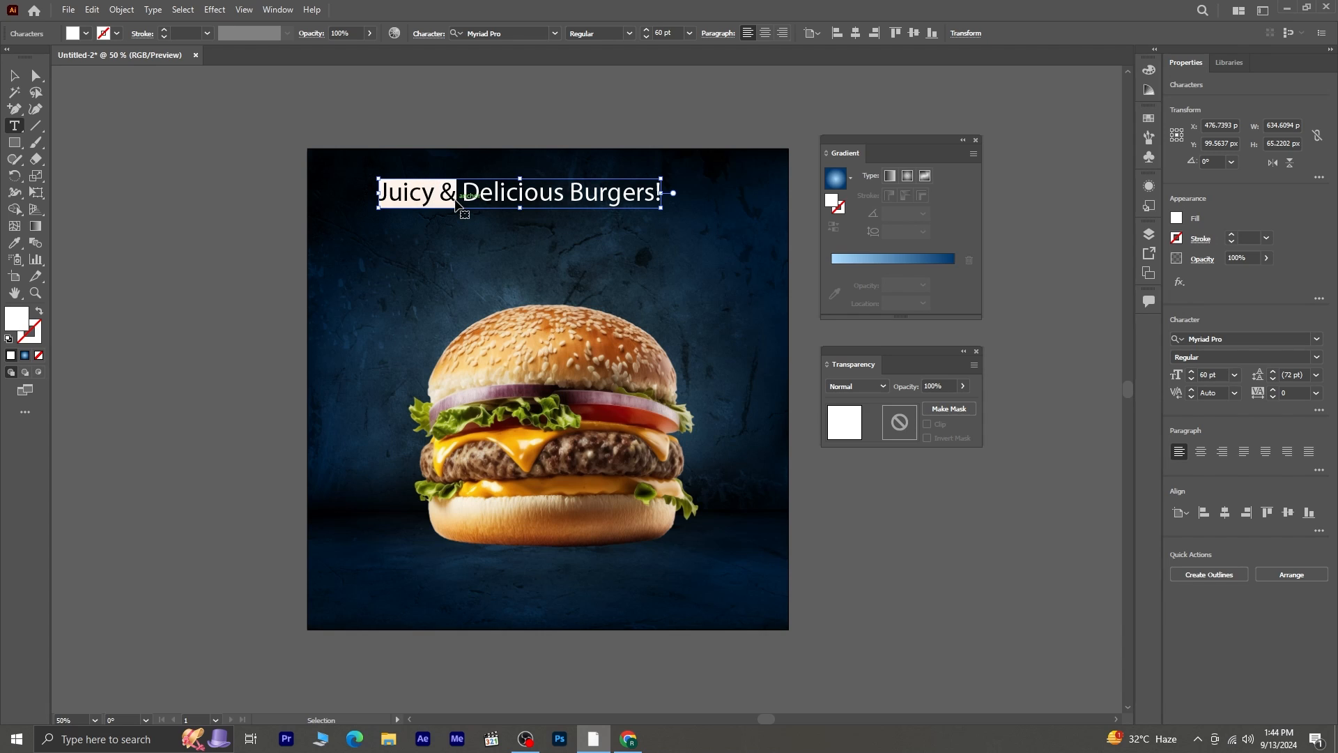
key("ctrl+x")
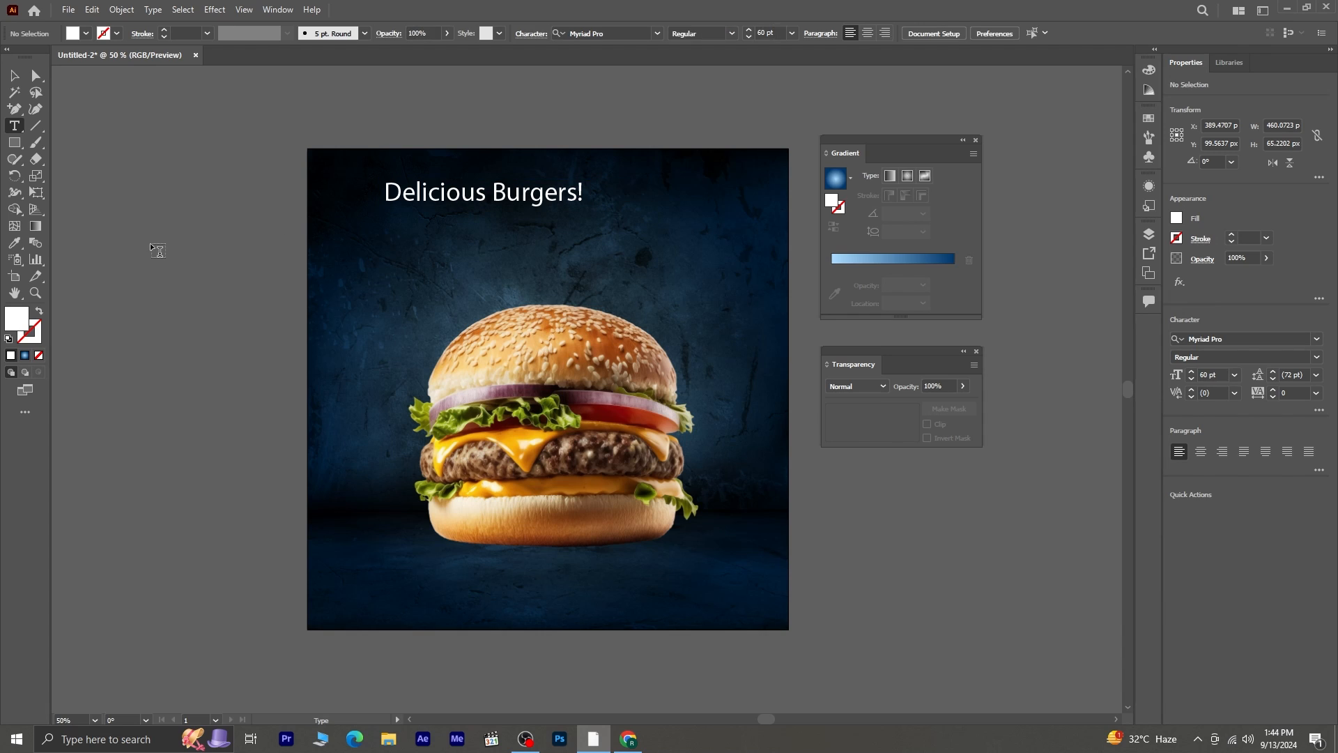
left_click(154, 244)
key("ctrl+v")
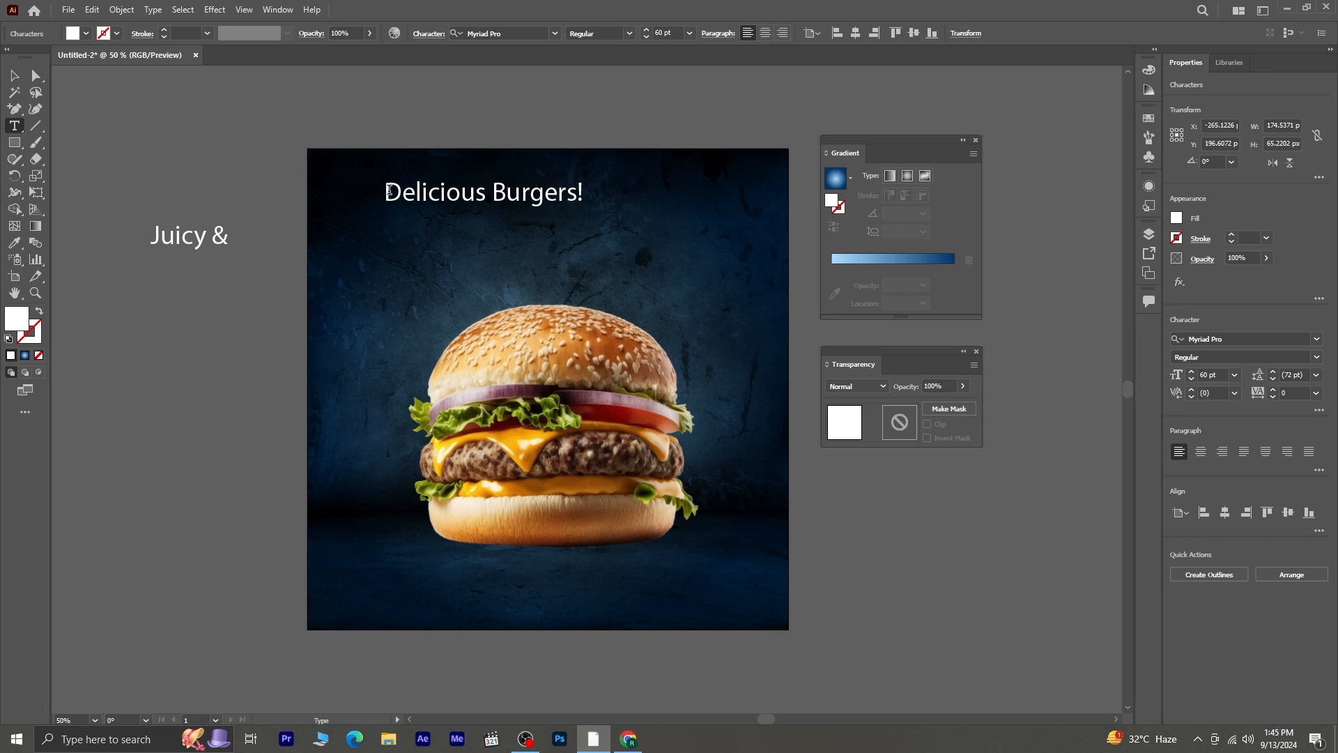
- Copy "Delicious" into its own text object below "Juicy &" and delete the word from the heading, leaving "Burgers!"
left_click_drag(385, 192, 493, 198)
key("ctrl+c")
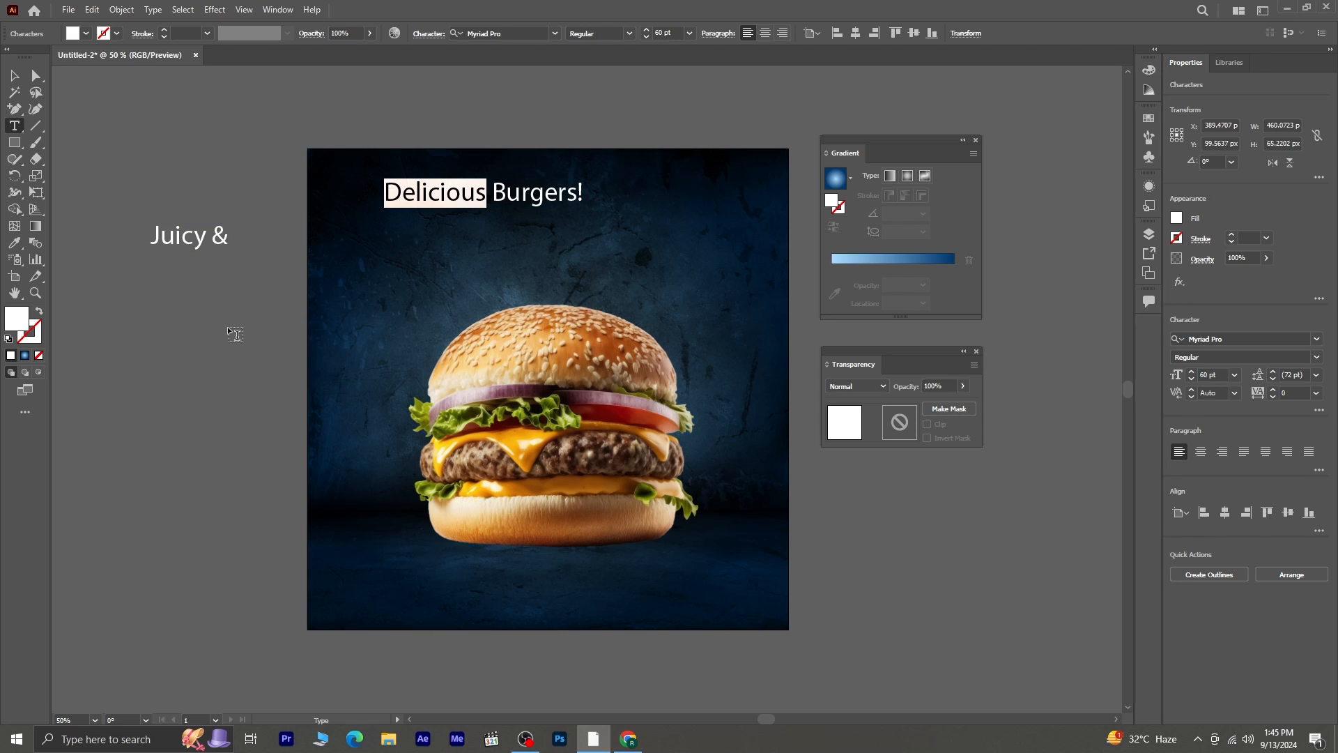
left_click(229, 327)
key("ctrl+v")
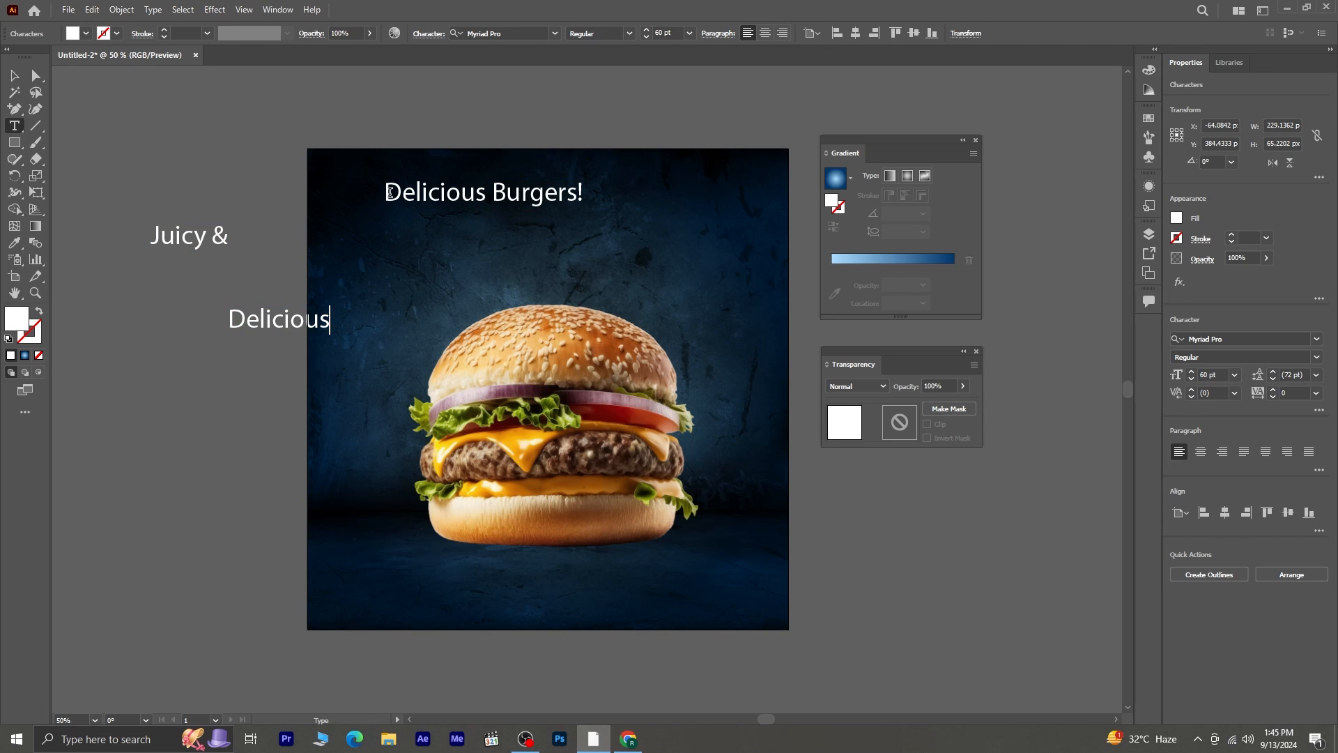
left_click_drag(389, 192, 484, 198)
key("BackSpace")
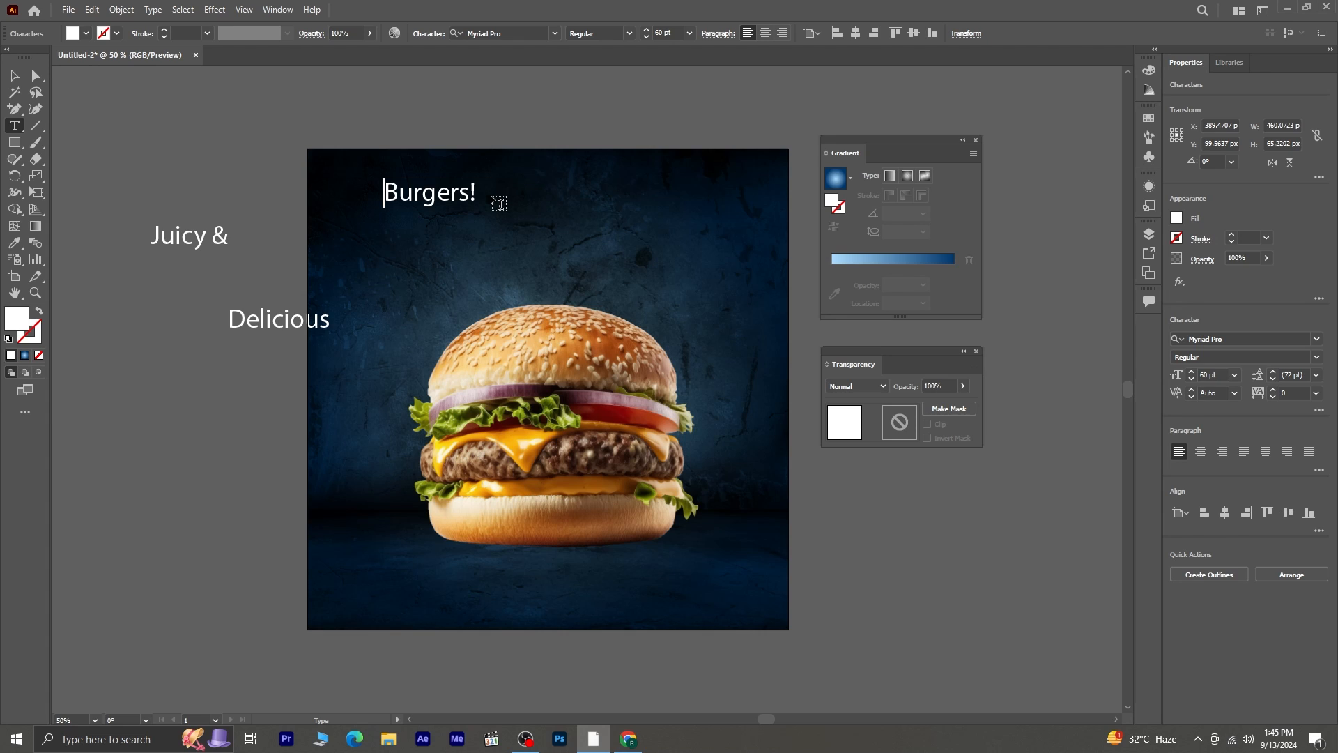
key("Escape")
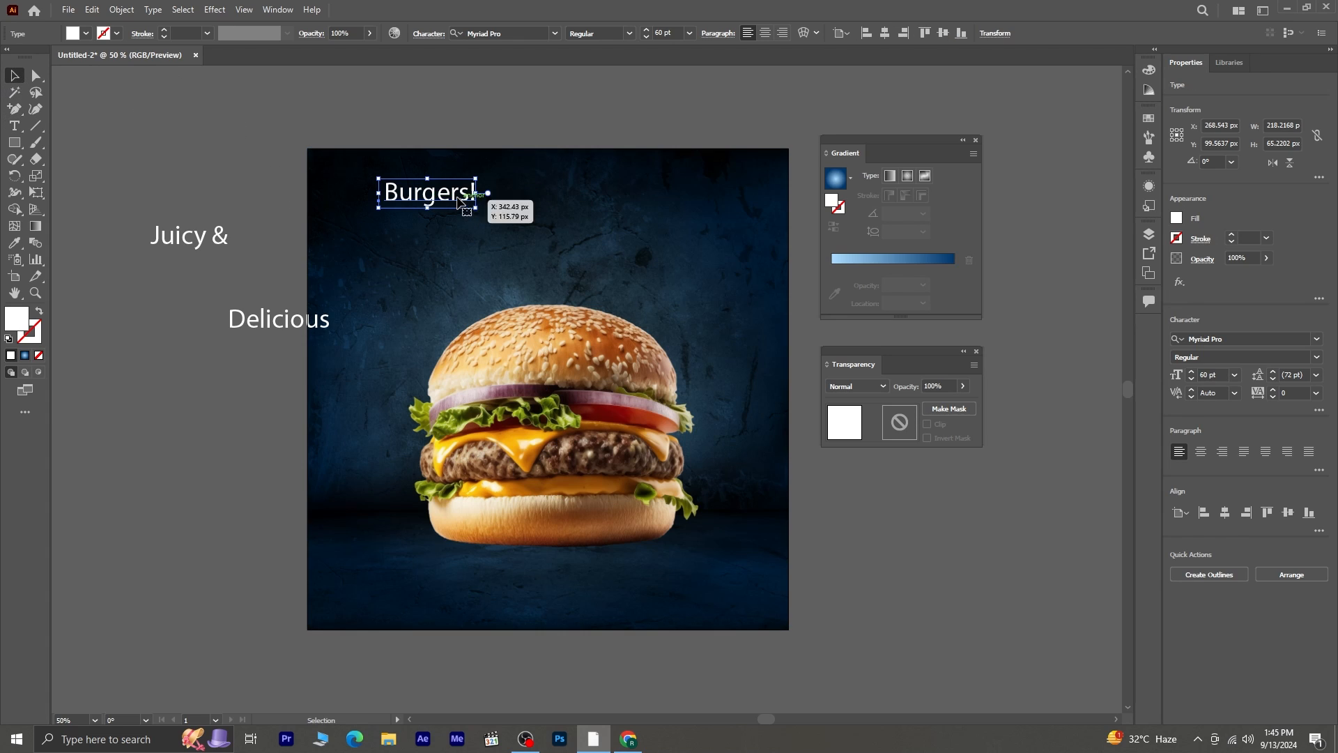
- Move "Burgers!" to just above the burger bun and set its font to Rock it
left_click_drag(453, 199, 551, 289)
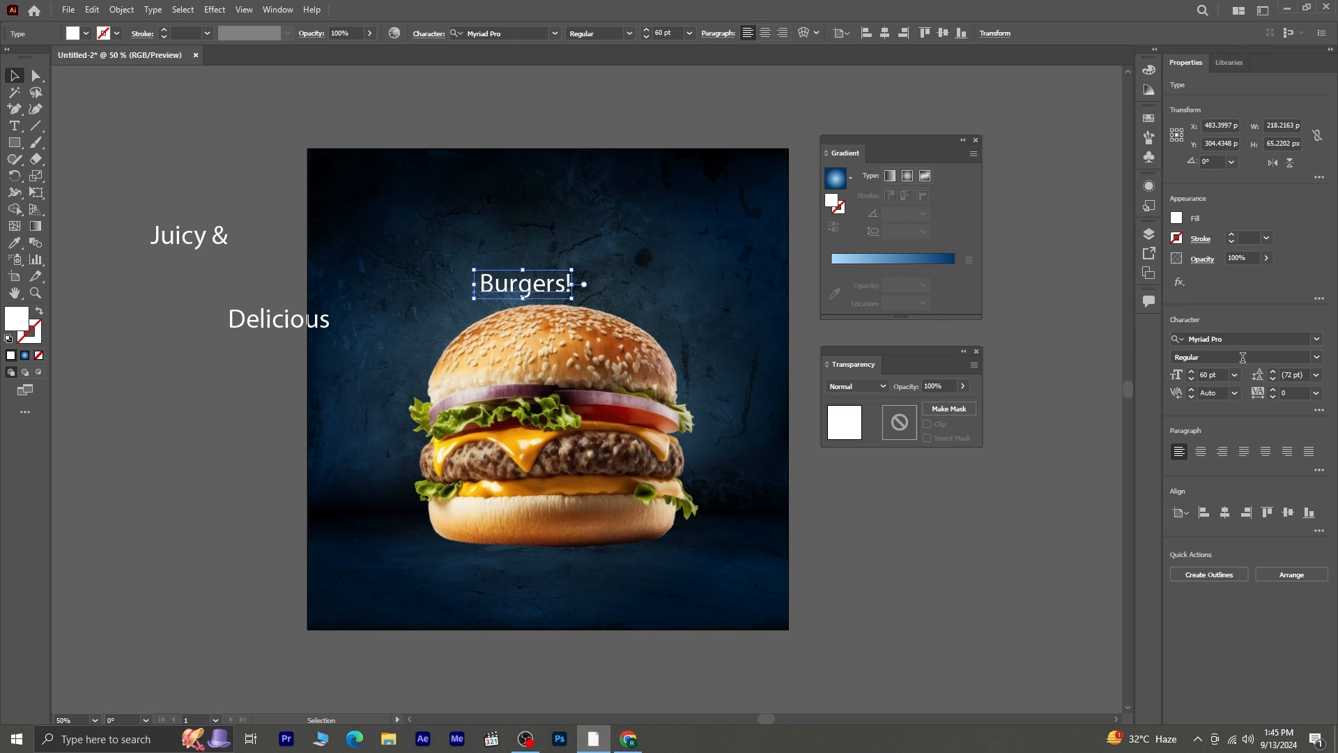
left_click(1253, 338)
type("roc")
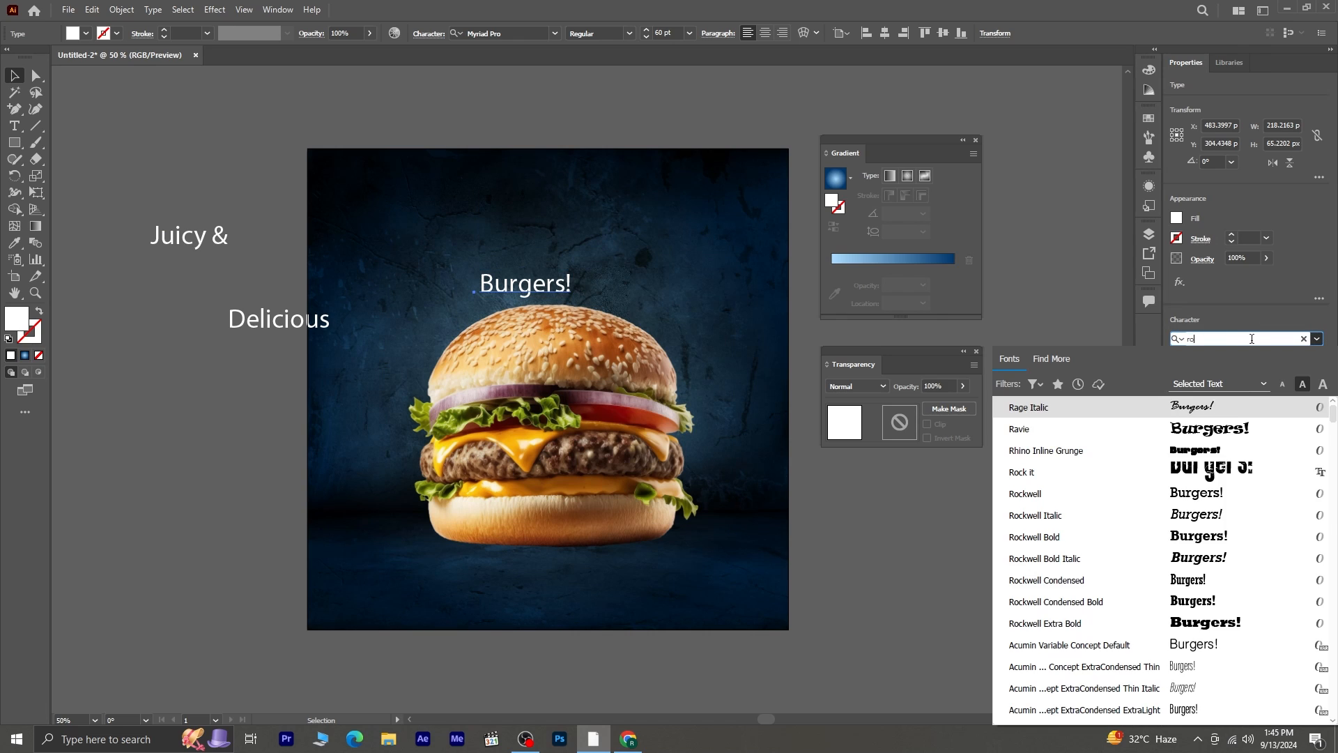
left_click(1216, 407)
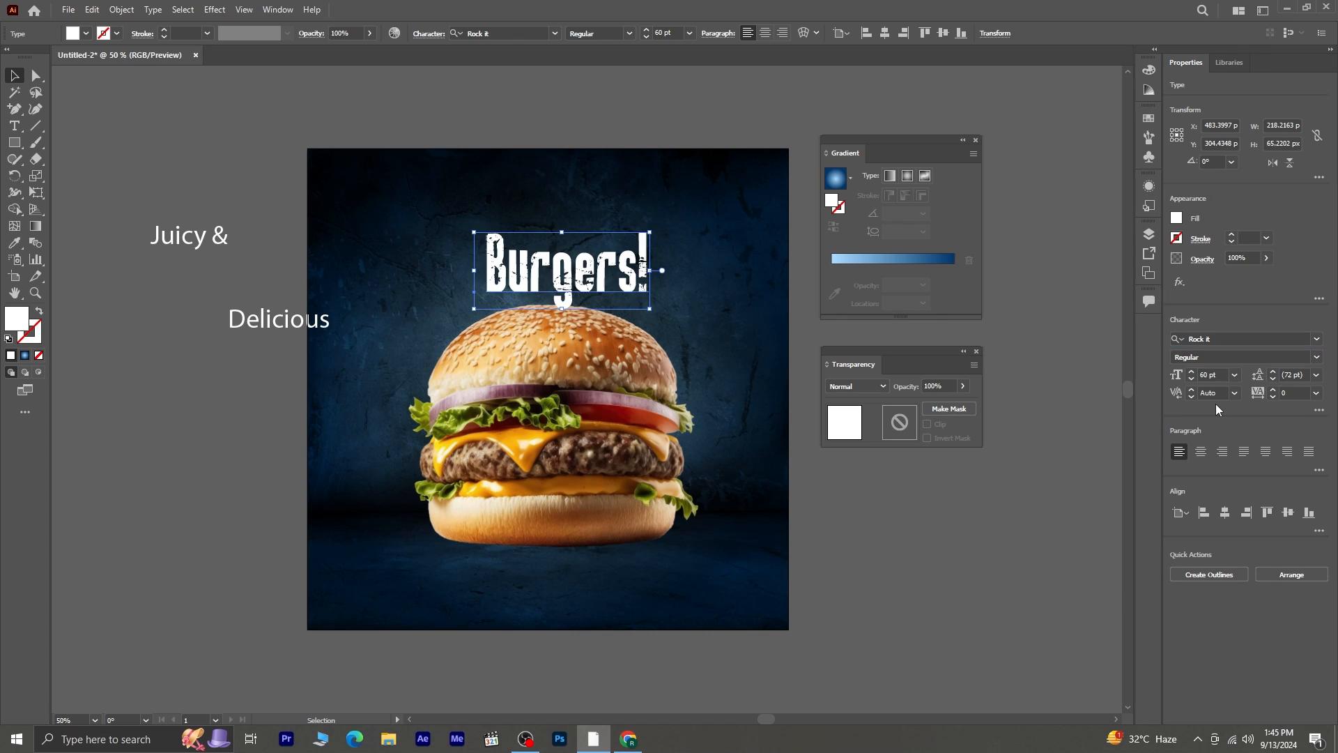
- Set "Burgers!" in all caps at 84 pt and center it roughly above the burger
left_click(1319, 411)
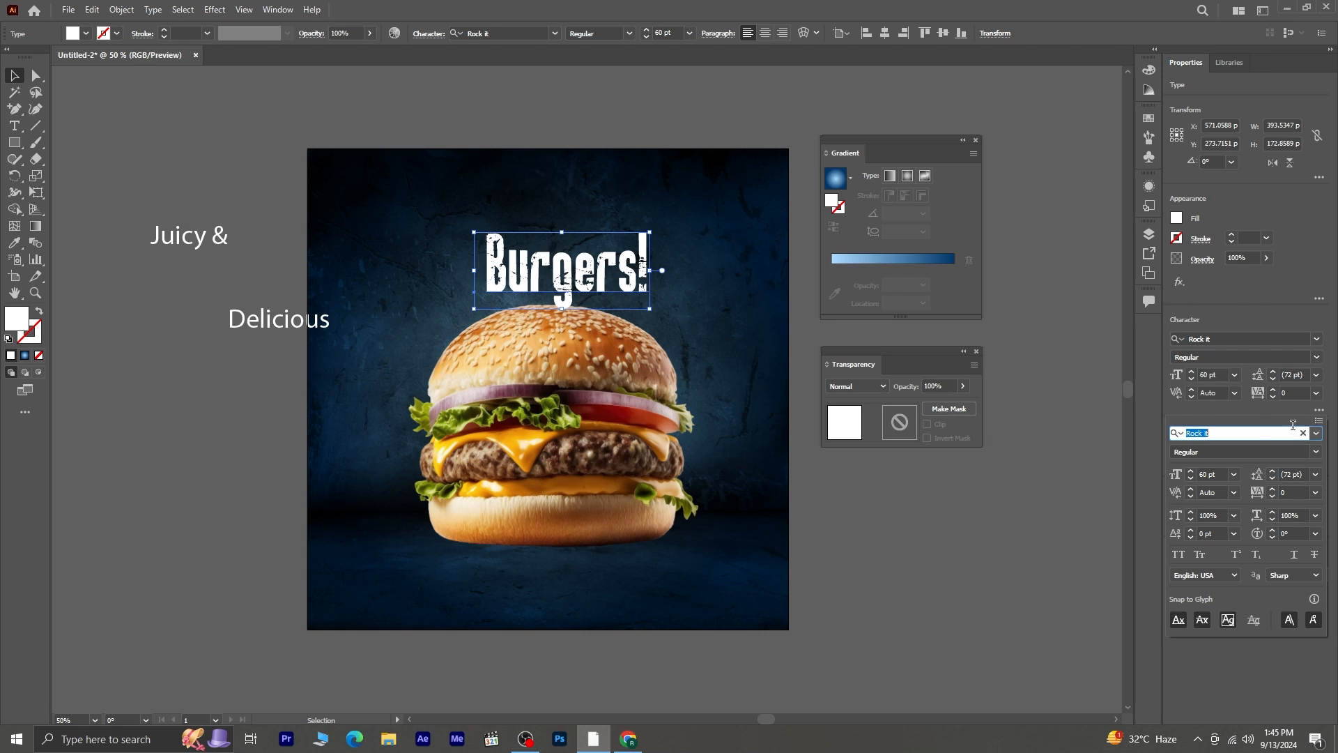
left_click(1177, 554)
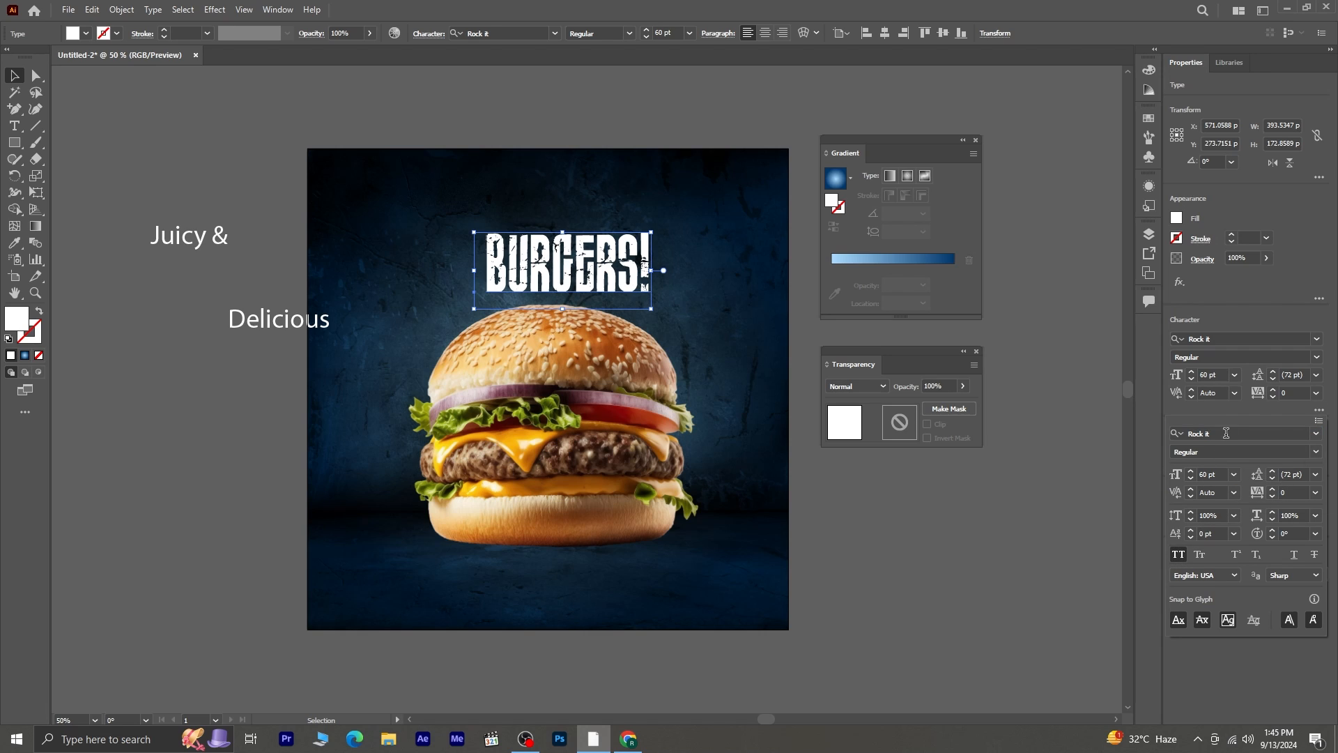
left_click(1191, 472)
left_click(1190, 473)
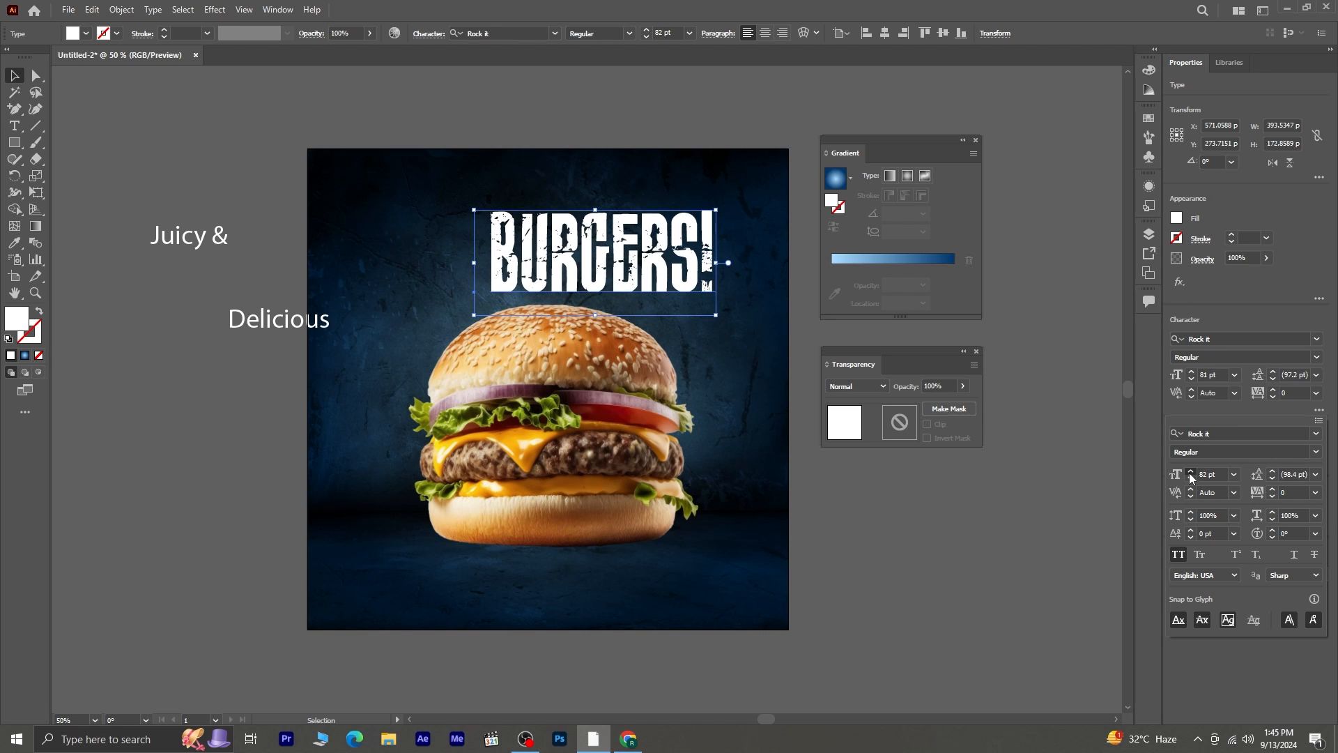
left_click_drag(613, 279, 548, 279)
- Delete "s!" from the heading so it reads "BURGER" and shift it back over the middle of the bun
left_click(14, 126)
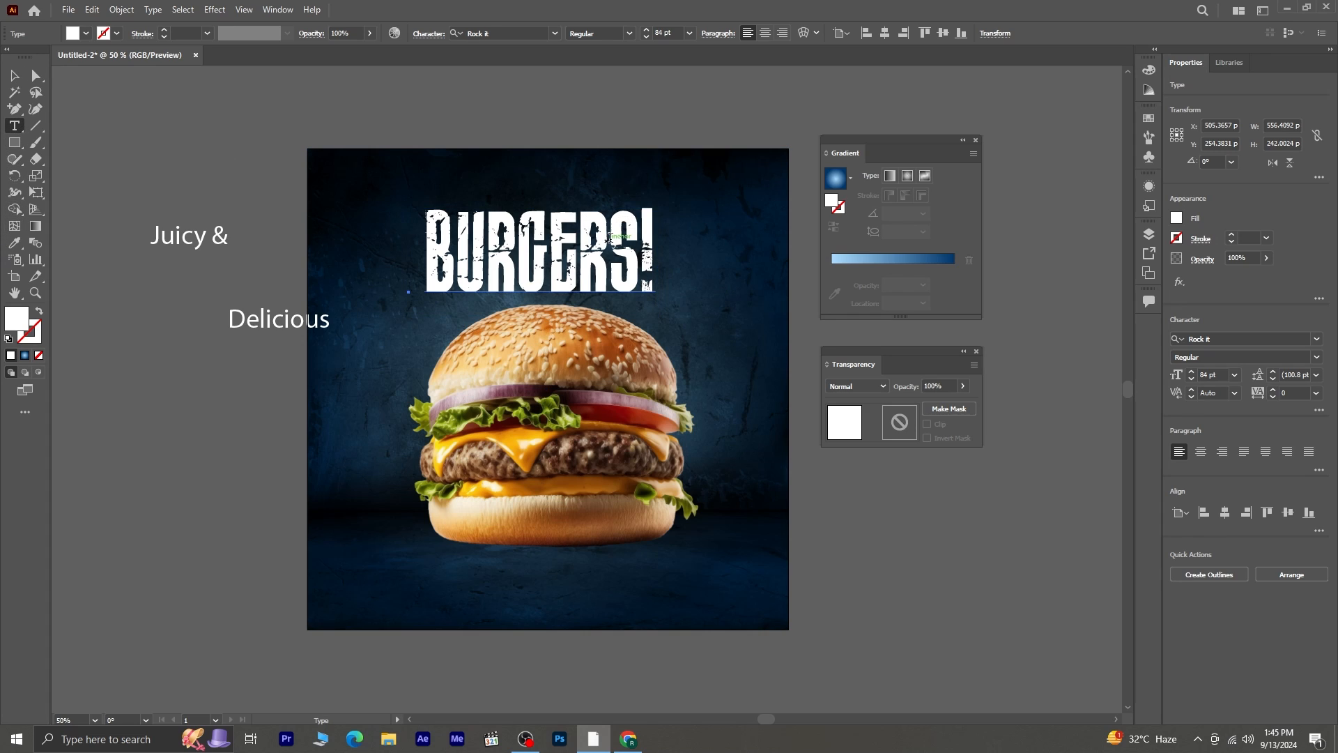
left_click_drag(615, 239, 687, 248)
key("BackSpace")
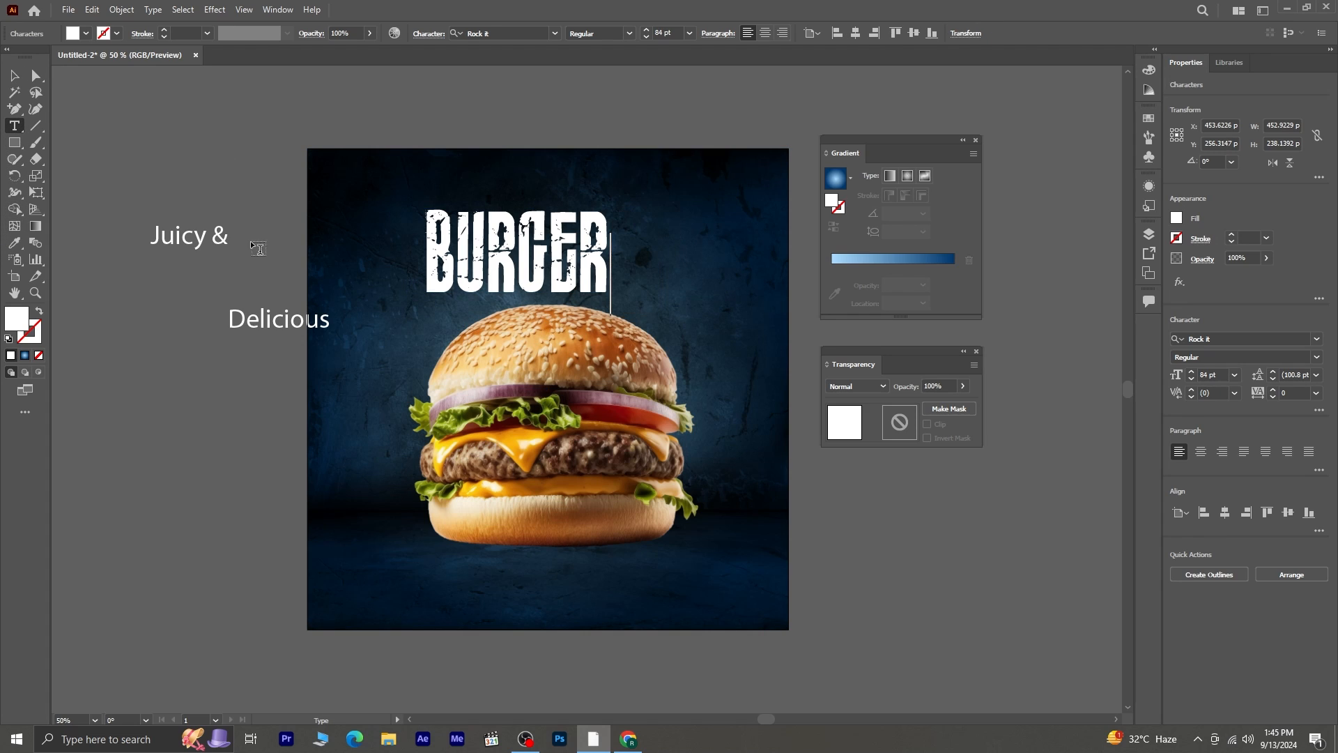
left_click(15, 74)
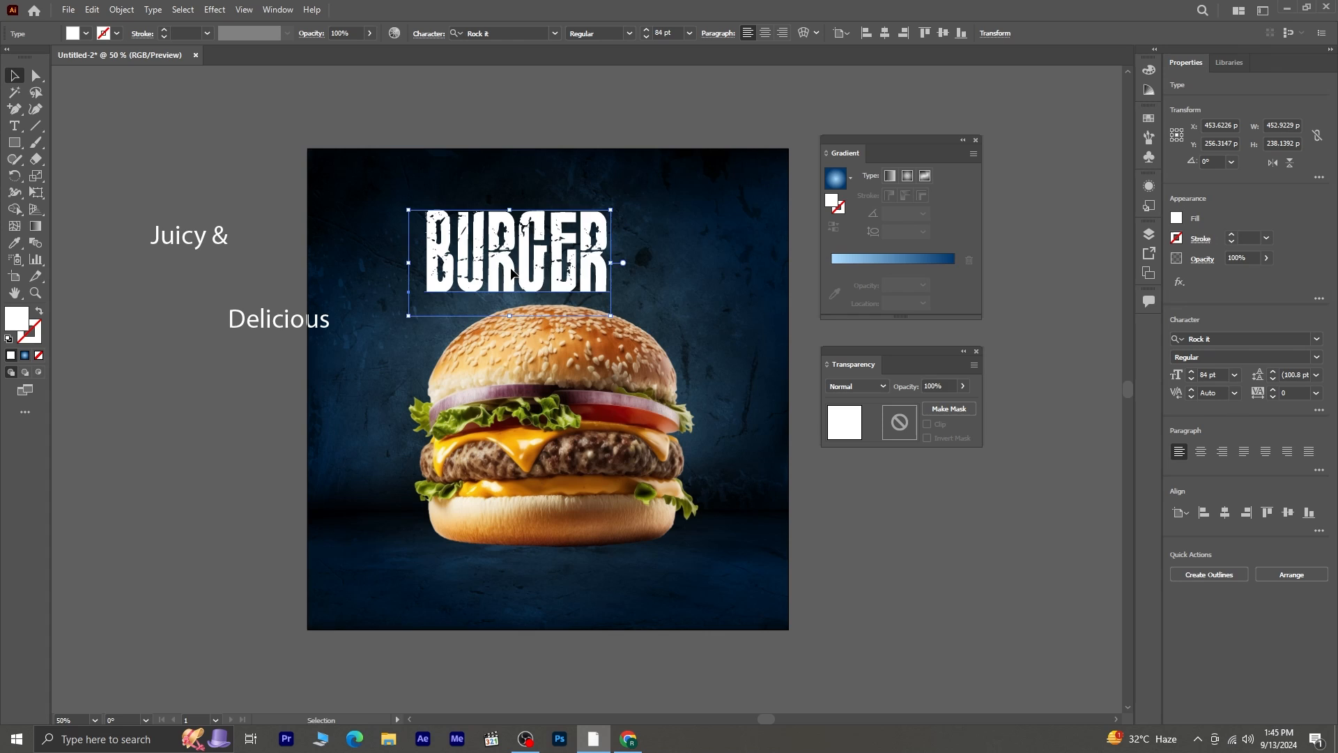
left_click_drag(504, 271, 526, 281)
- Change the fill color of "BURGER" to orange-yellow FFB000
double_click(17, 324)
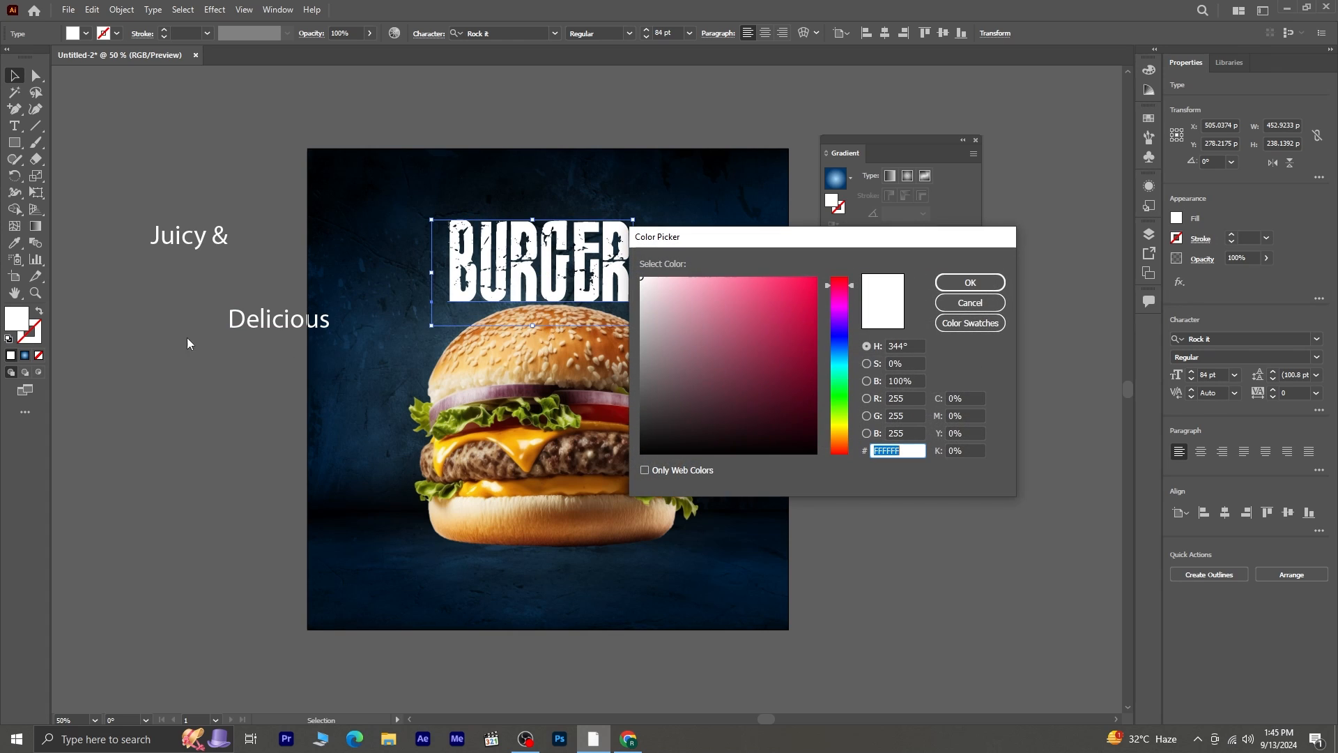
left_click_drag(841, 427, 842, 434)
left_click(778, 292)
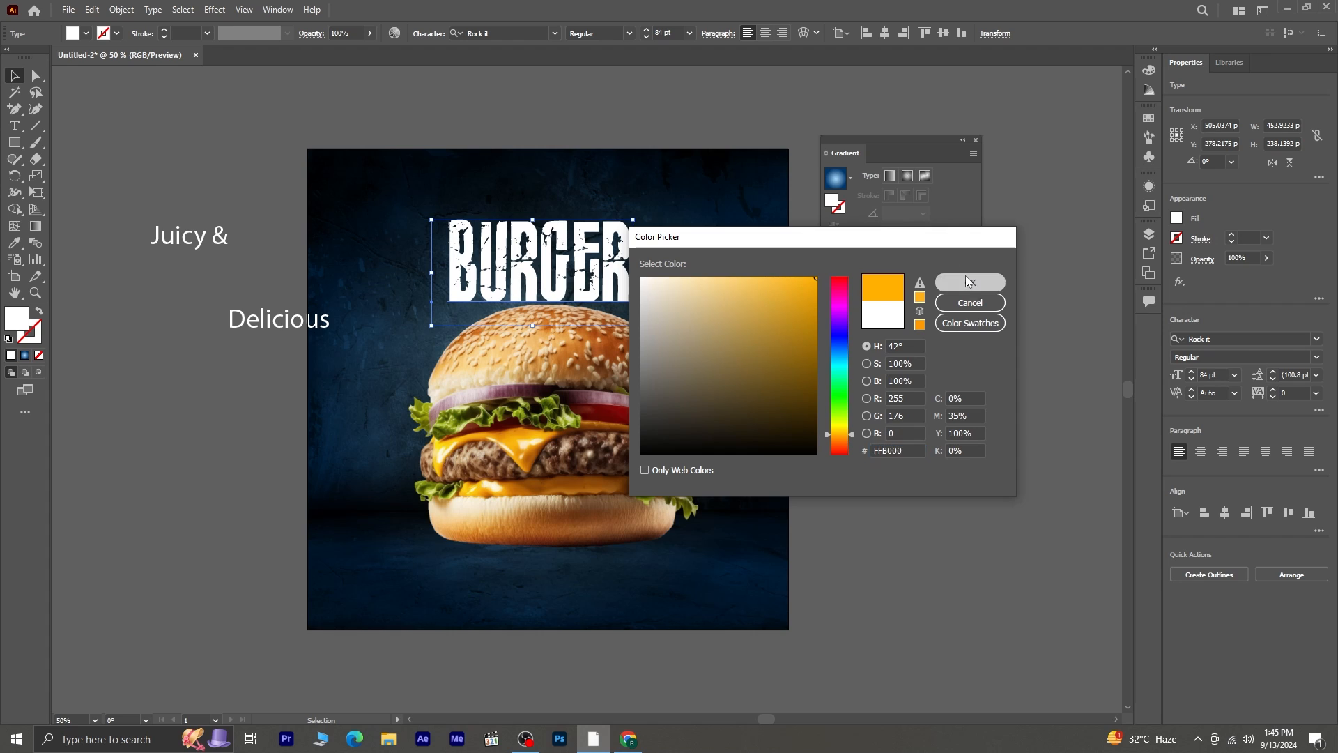
left_click(970, 283)
left_click(17, 78)
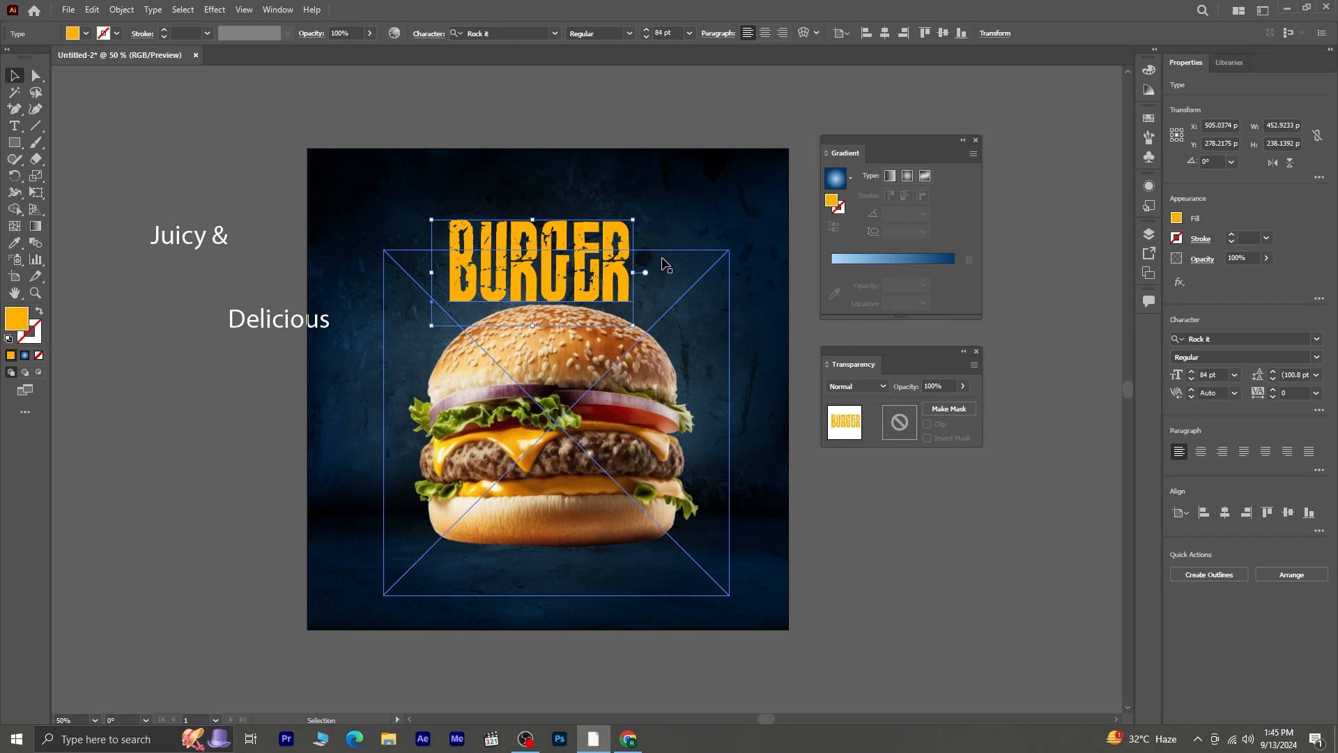
- Lower "BURGER" onto the top of the bun, enlarge it to about 98 pt and center it horizontally on the artboard
left_click_drag(544, 265, 552, 286)
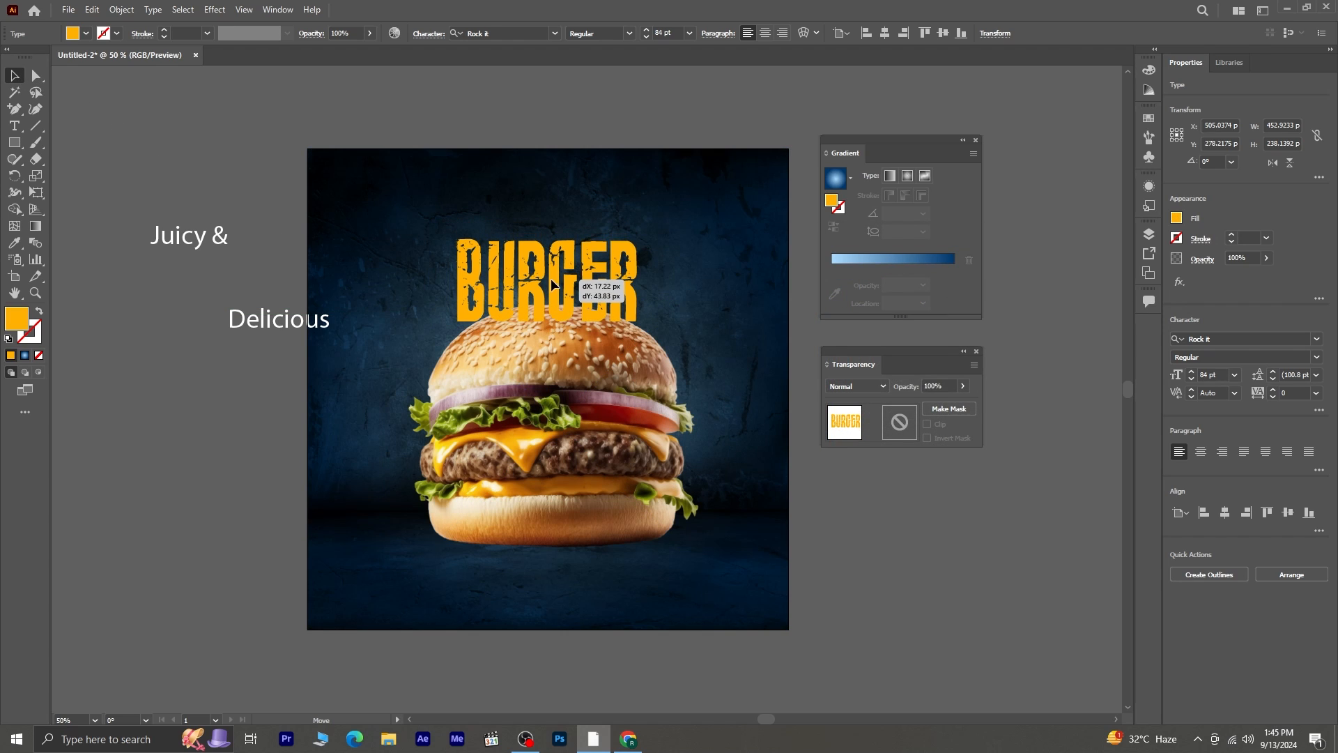
left_click_drag(637, 239, 603, 272)
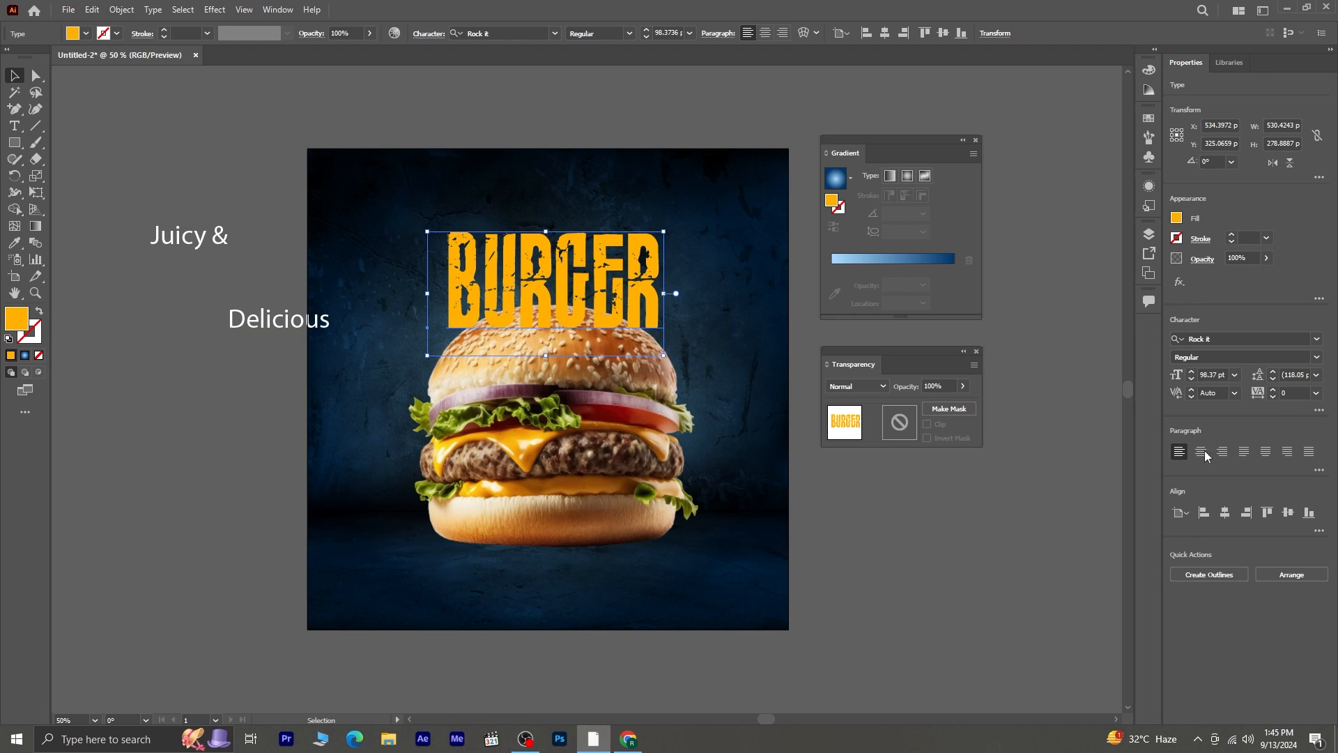
left_click(1225, 513)
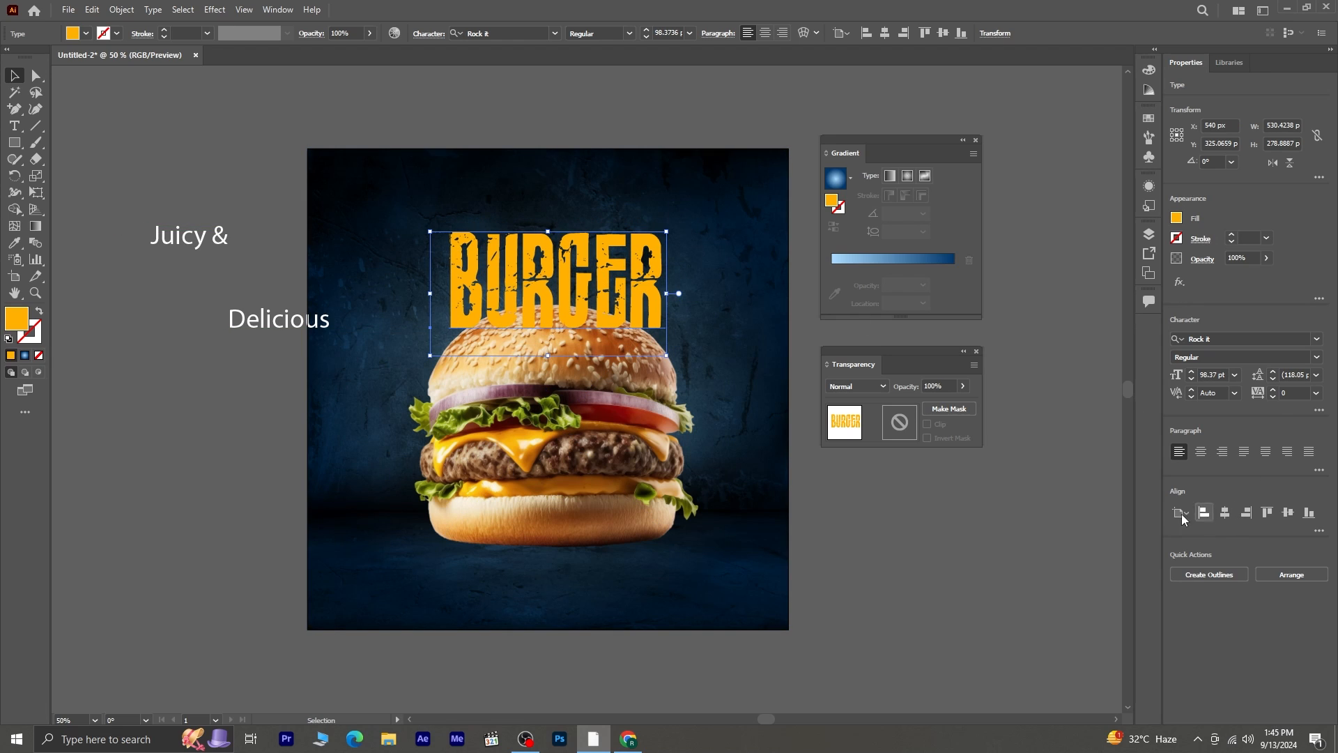
- Set the font of the "Delicious" text object to Rock it
left_click(294, 332)
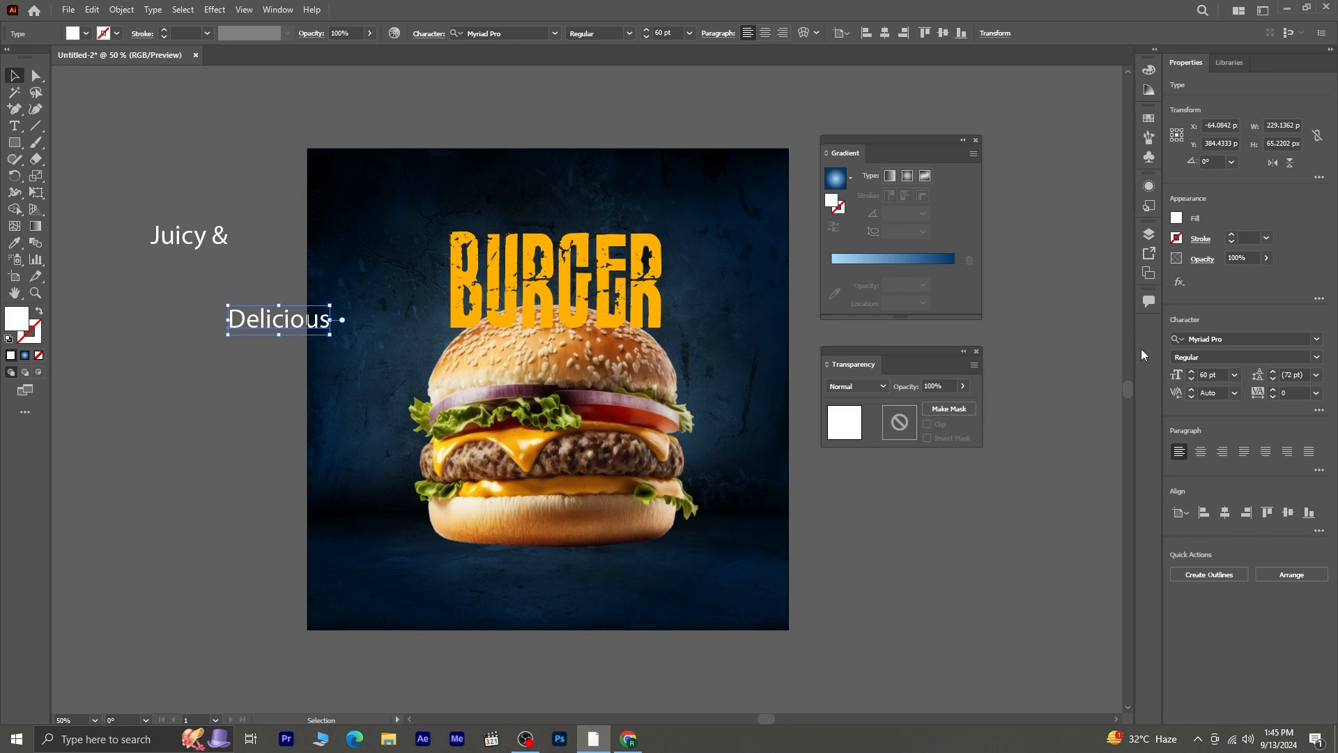
left_click(1243, 338)
type("ro")
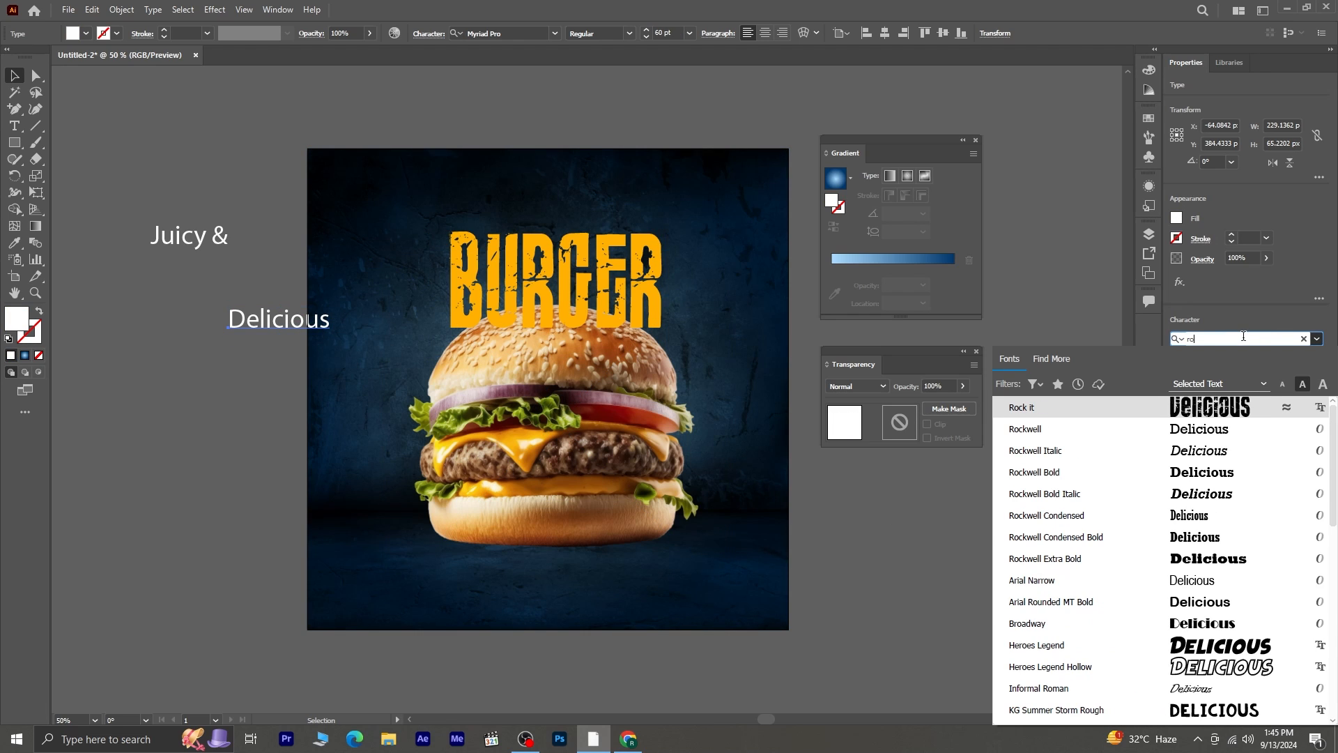
type("ck")
left_click(1213, 409)
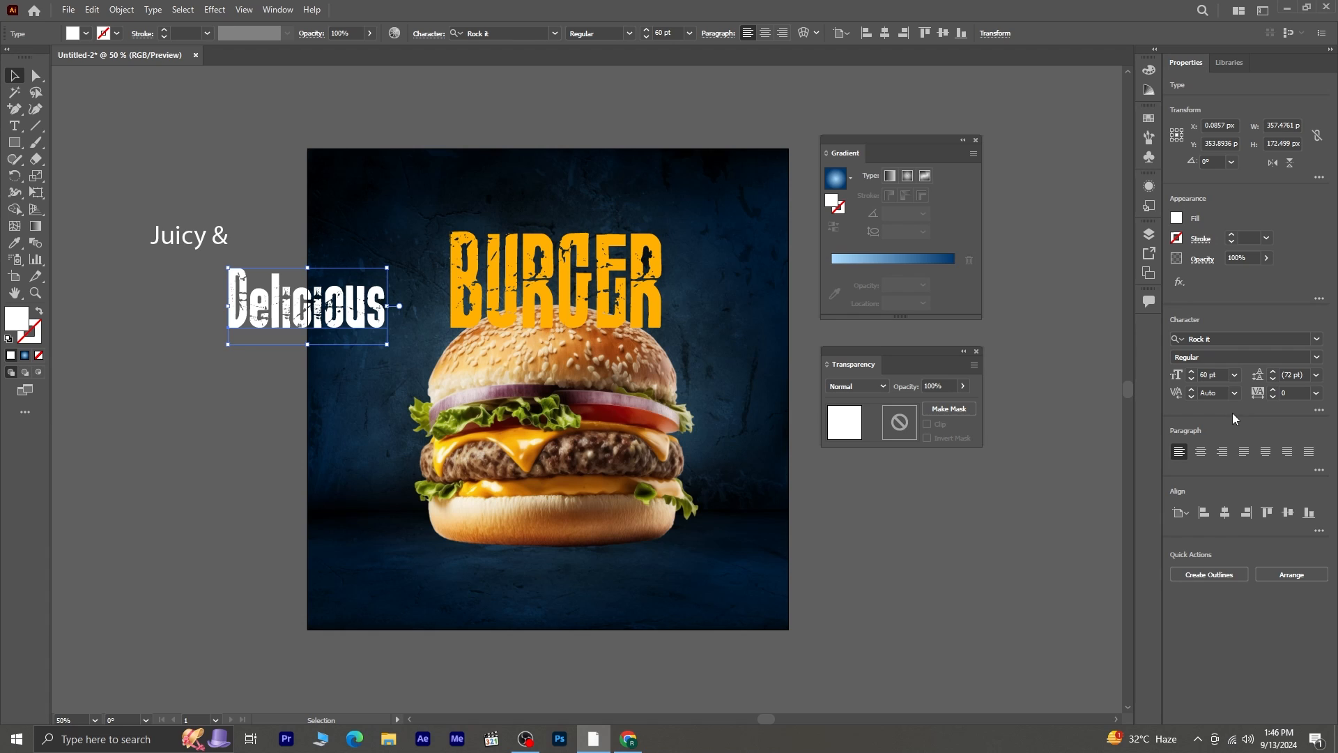
- Set "Delicious" in all caps and fit it directly above the right part of "BURGER" at about 52 pt
left_click(1319, 410)
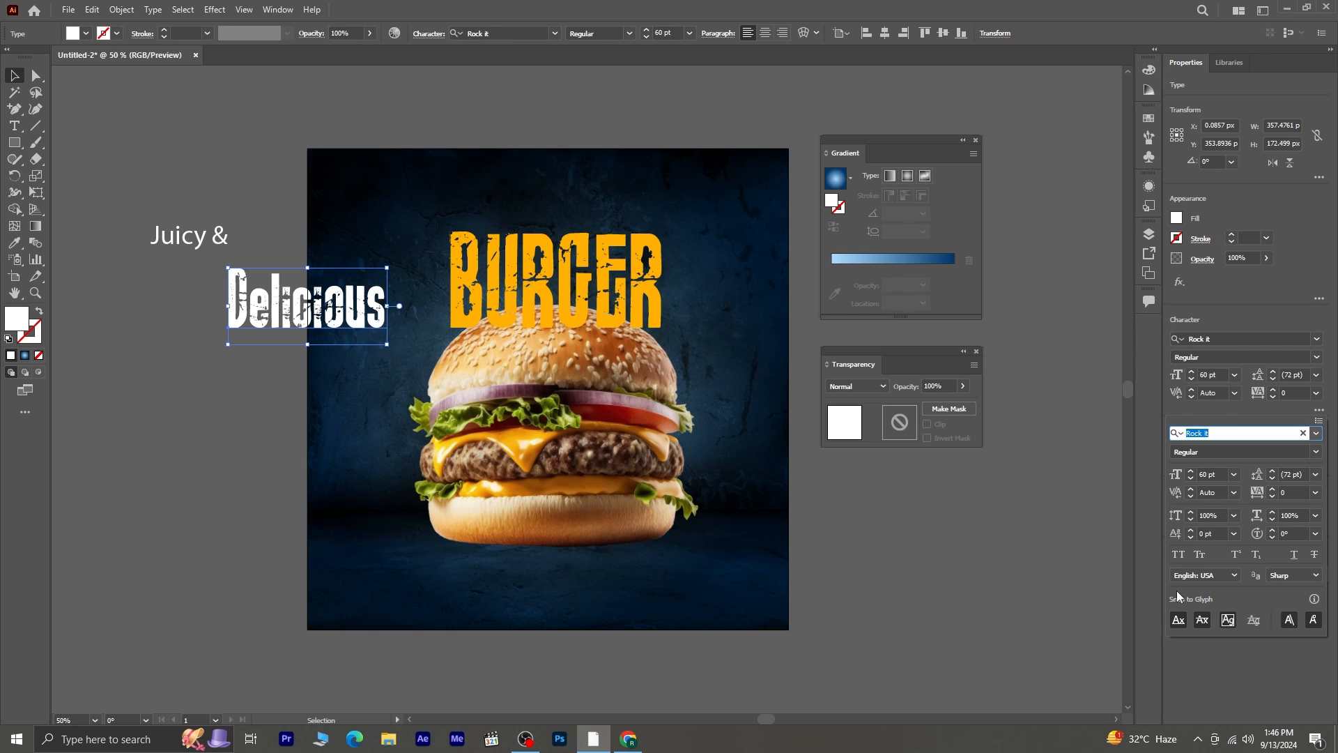
left_click(1181, 552)
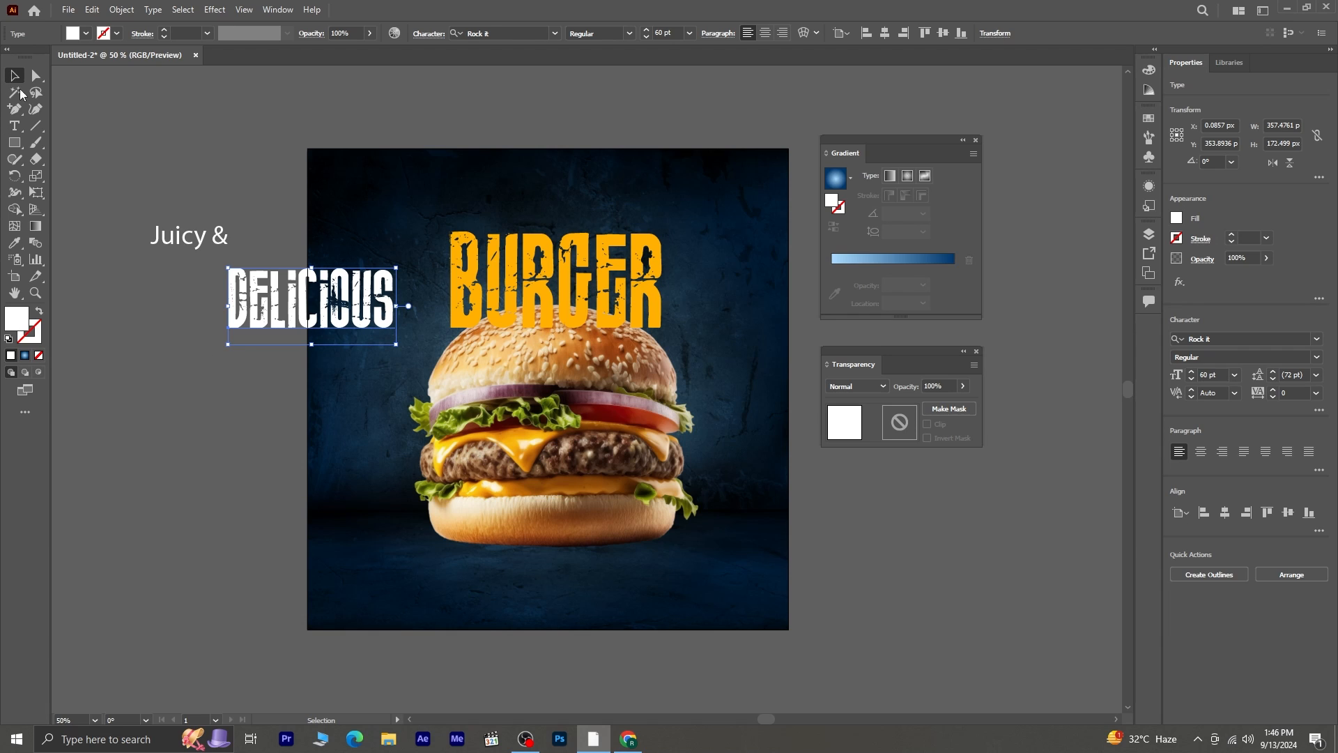
left_click_drag(389, 304, 600, 228)
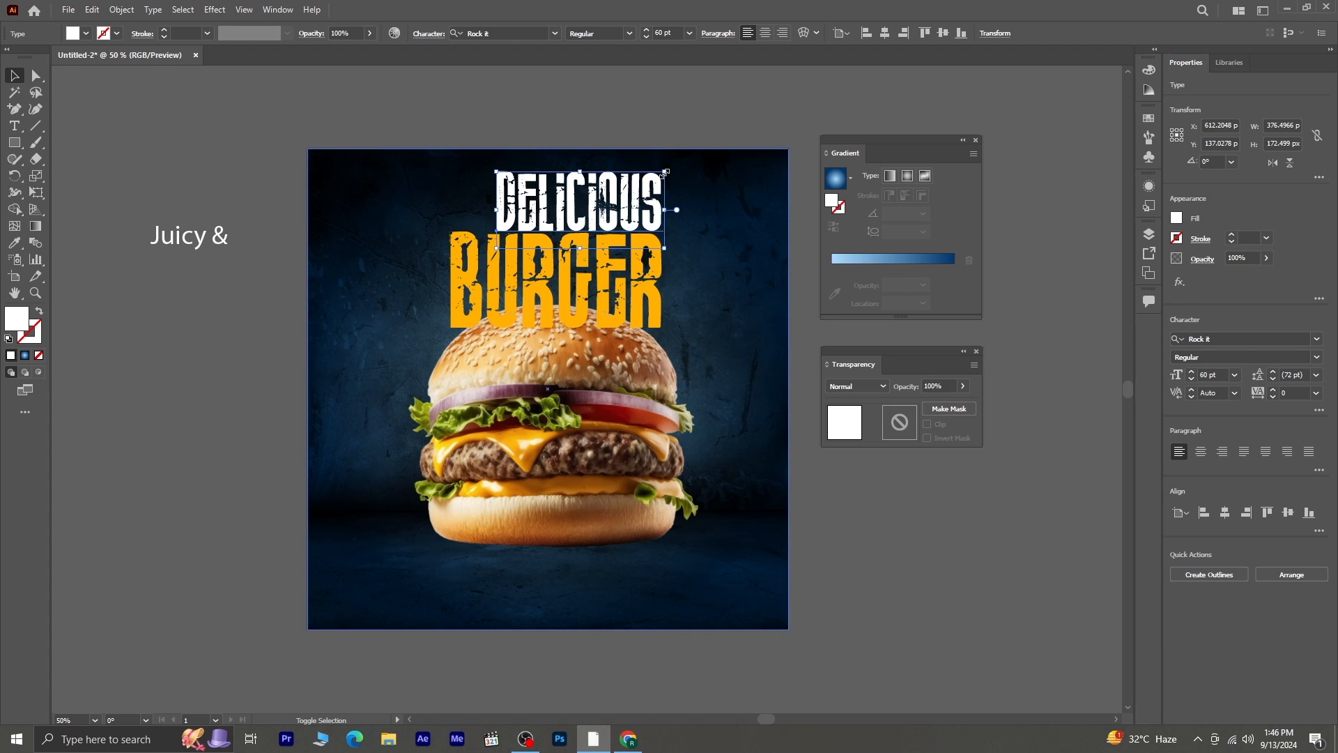
left_click_drag(663, 171, 601, 210)
- Set "Juicy &" in Signatra DEMO and place it left of "DELICIOUS" at about 70 pt, tilted upward about 12°
left_click(189, 235)
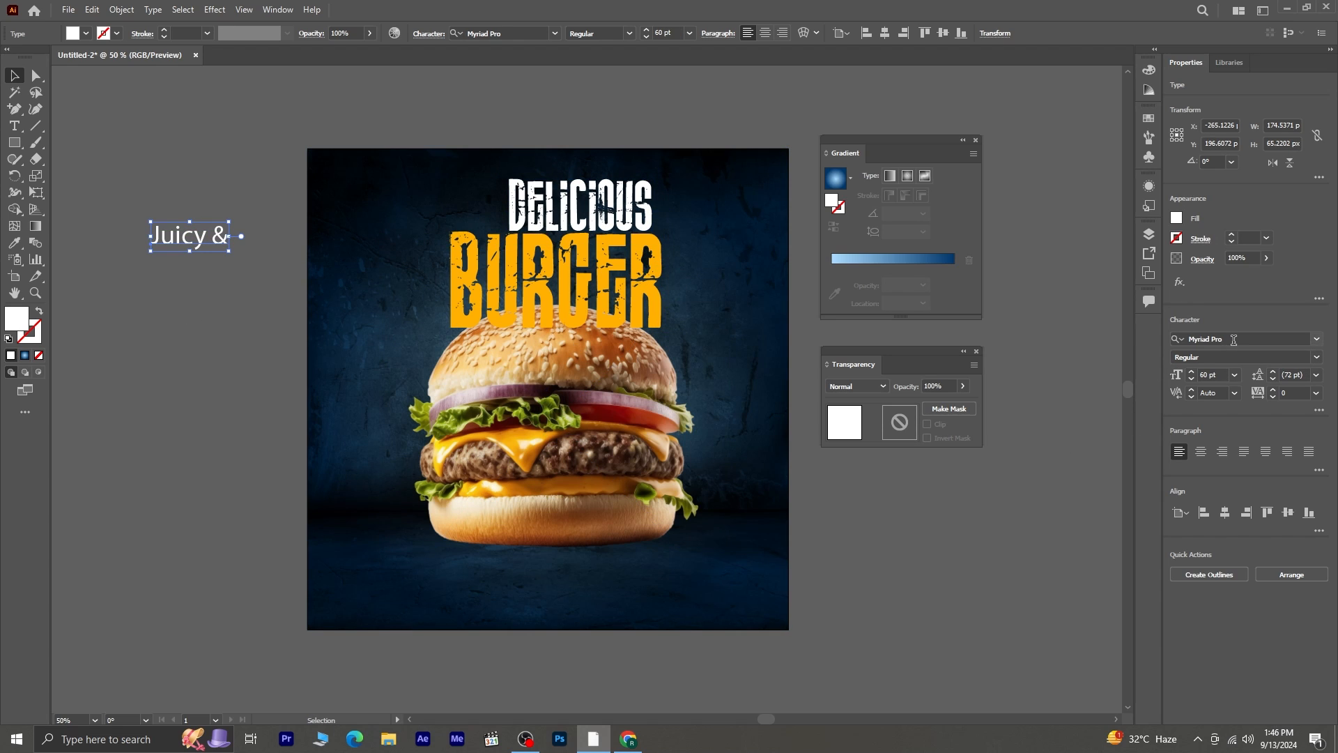
left_click(1218, 339)
type("si")
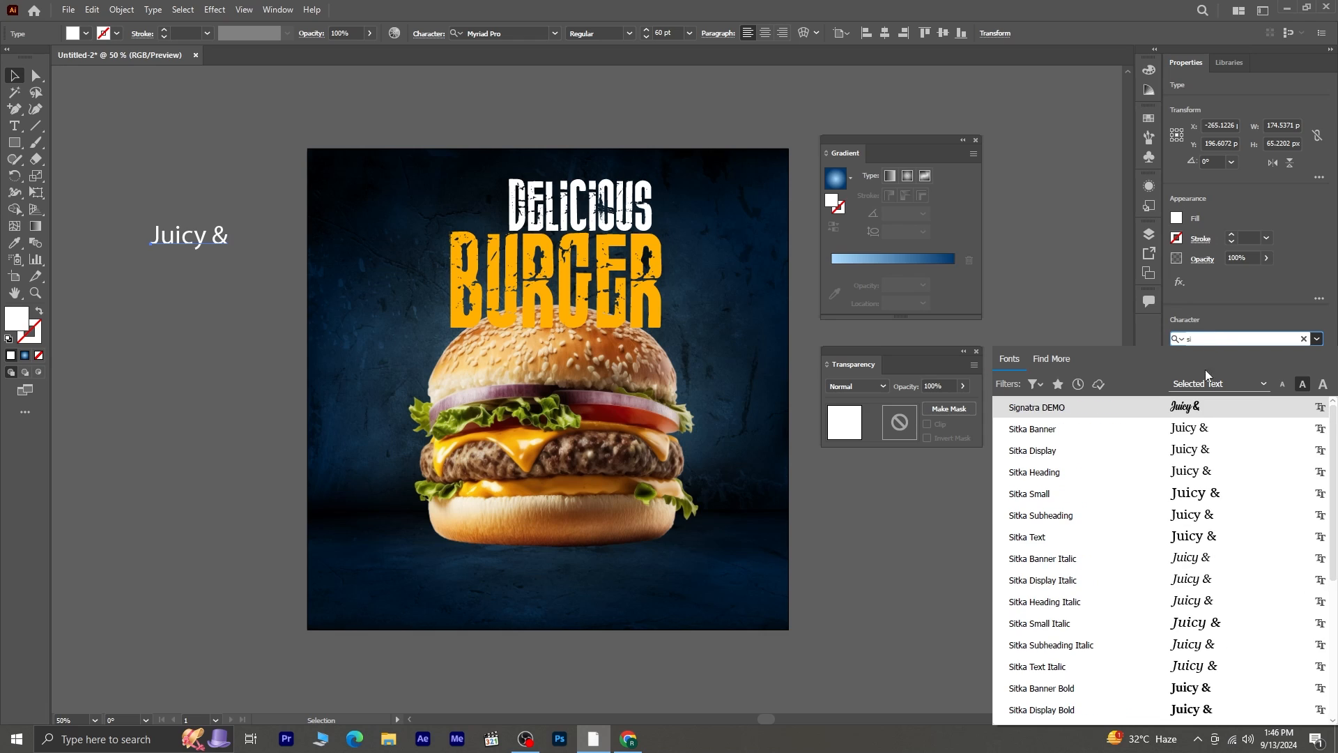
left_click(1191, 412)
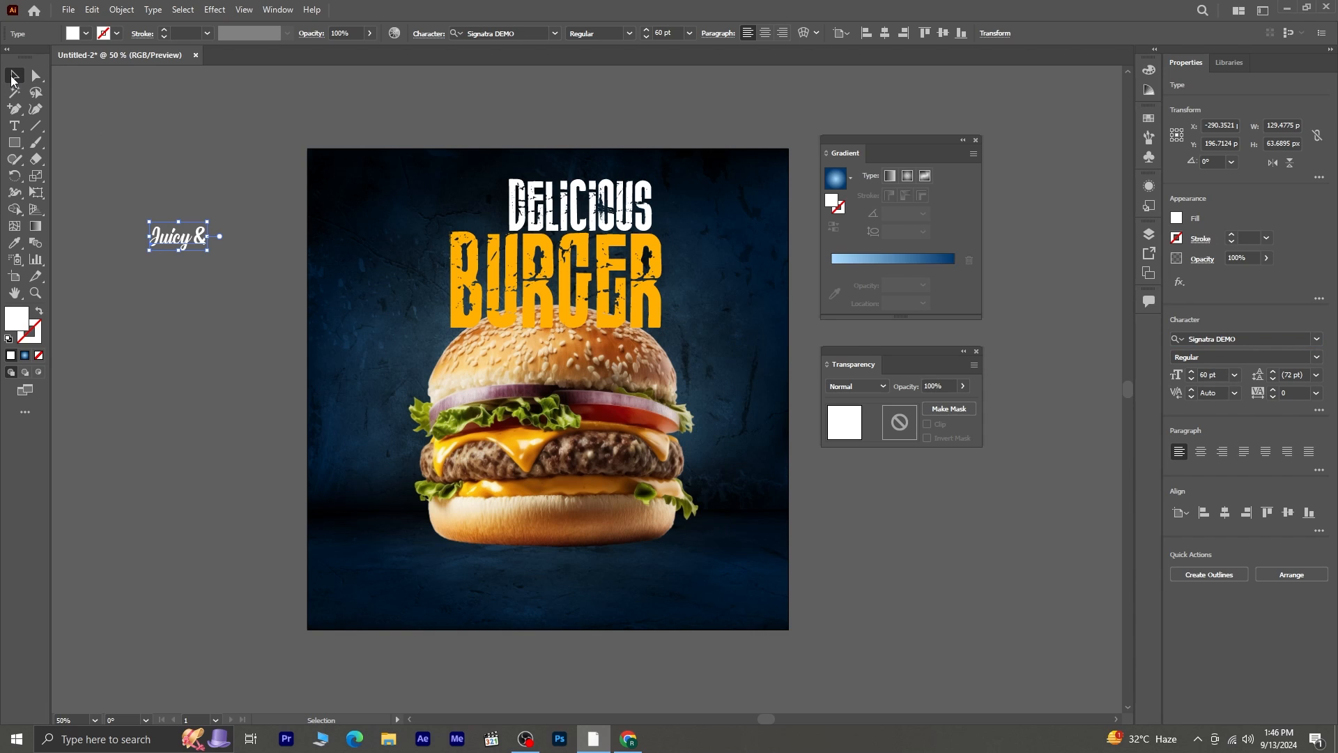
left_click_drag(208, 258, 465, 205)
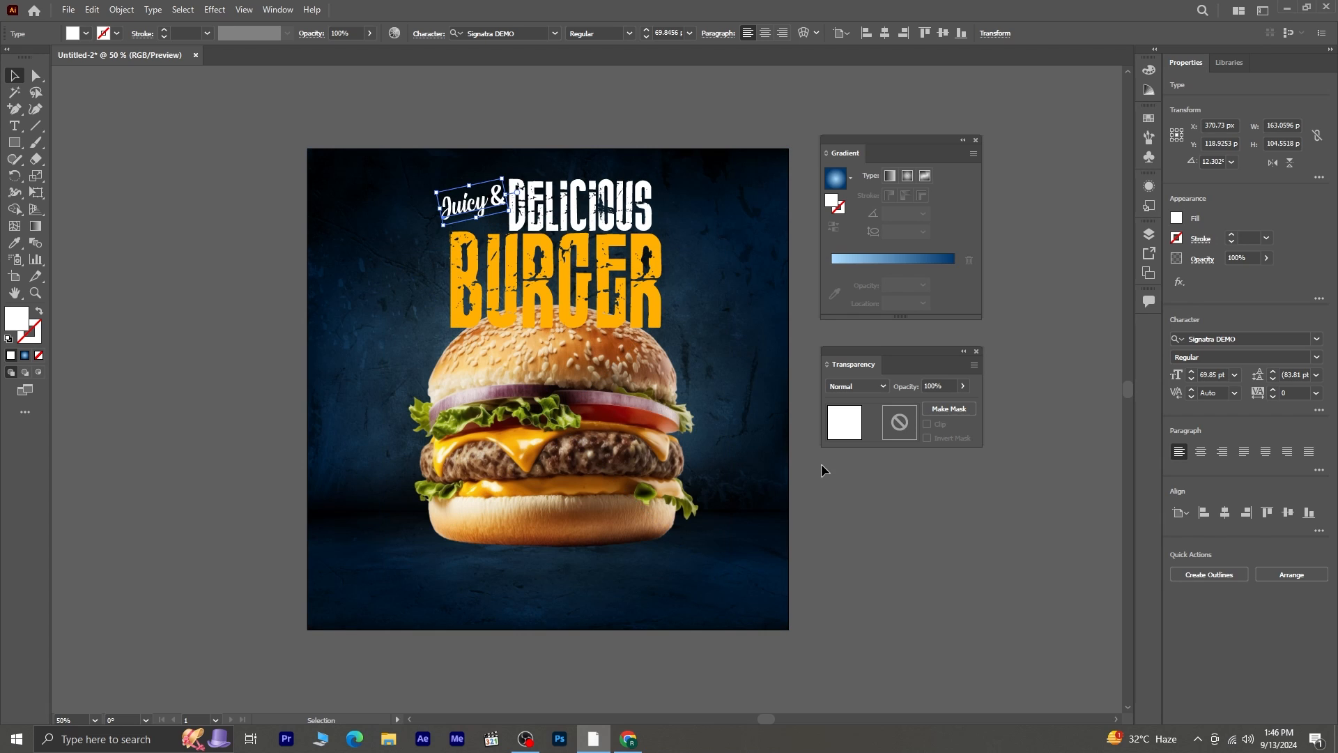
- Bring the burger image in front of the "BURGER" text so the bun overlaps the letters
left_click(889, 502)
left_click(585, 403)
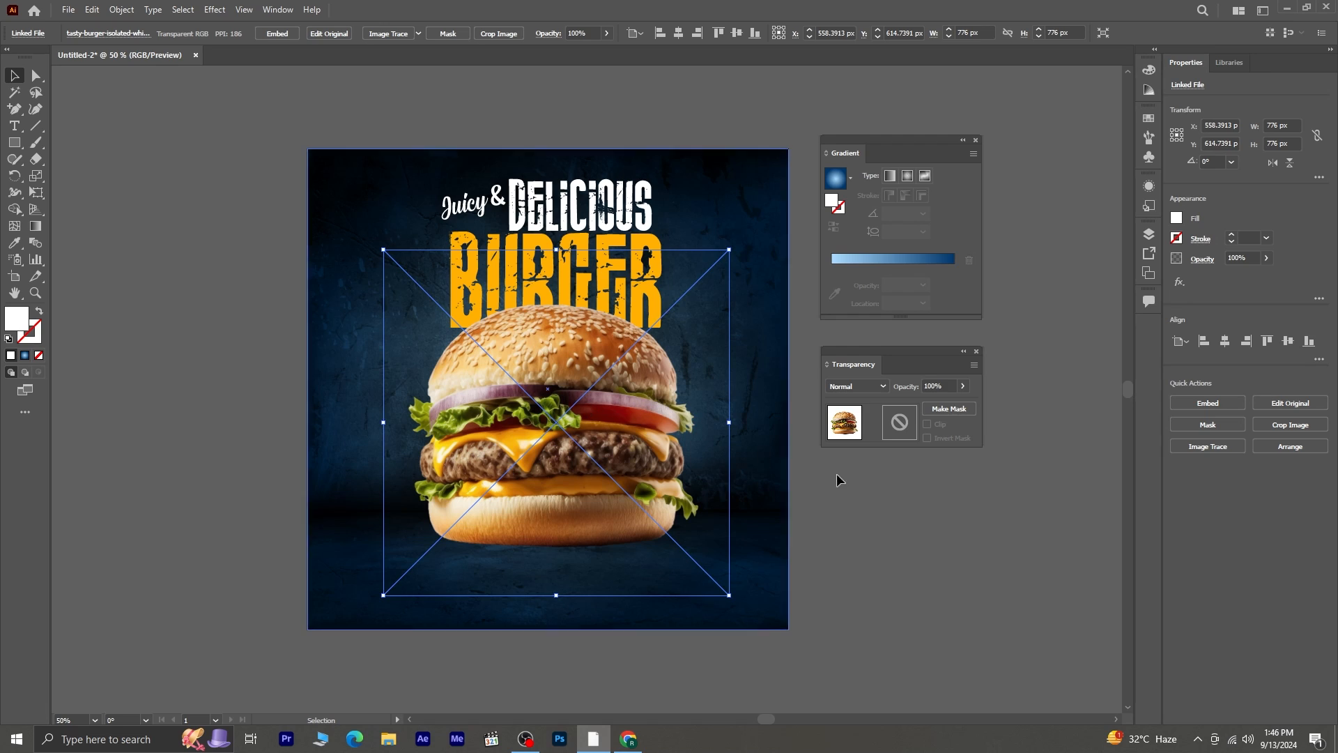
left_click(985, 507)
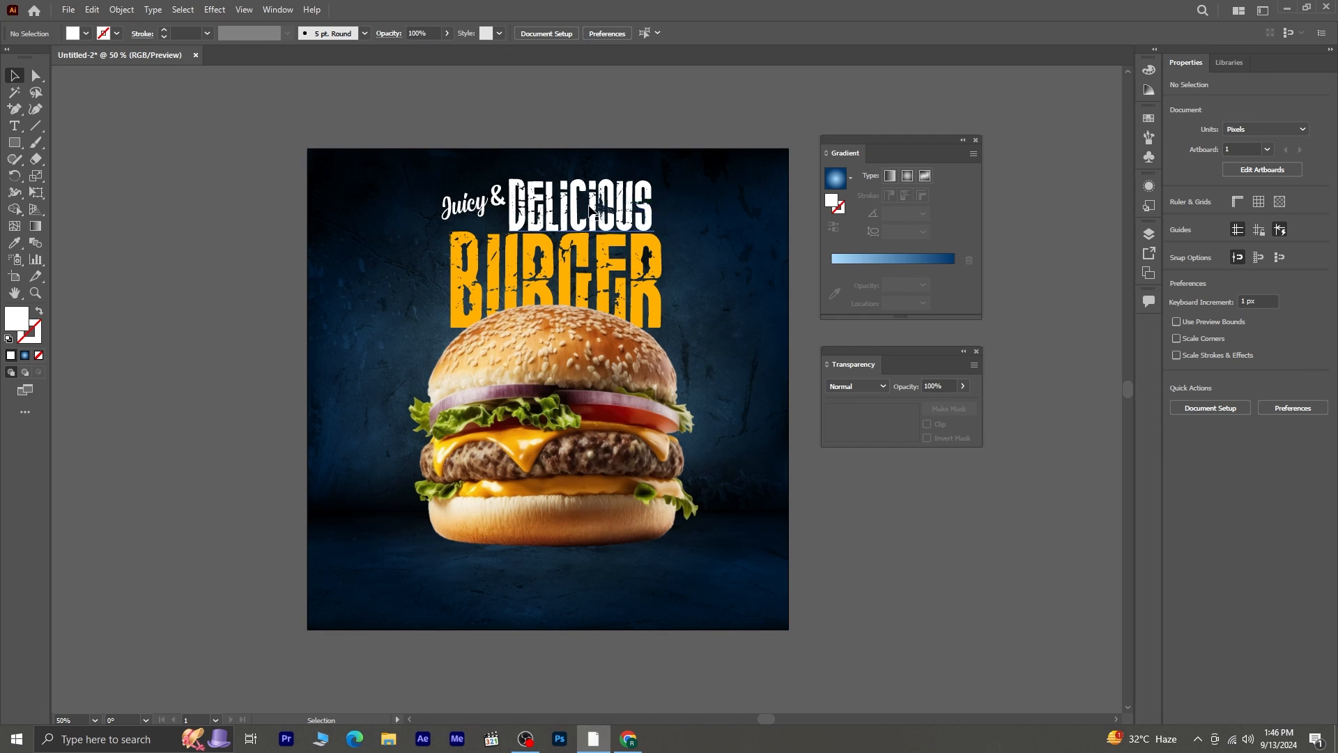
- Duplicate "DELICIOUS" into the artboard's lower-left corner and replace the copy's text with the contact phone number
left_click(591, 209)
left_click_drag(591, 210, 411, 576)
key("Return")
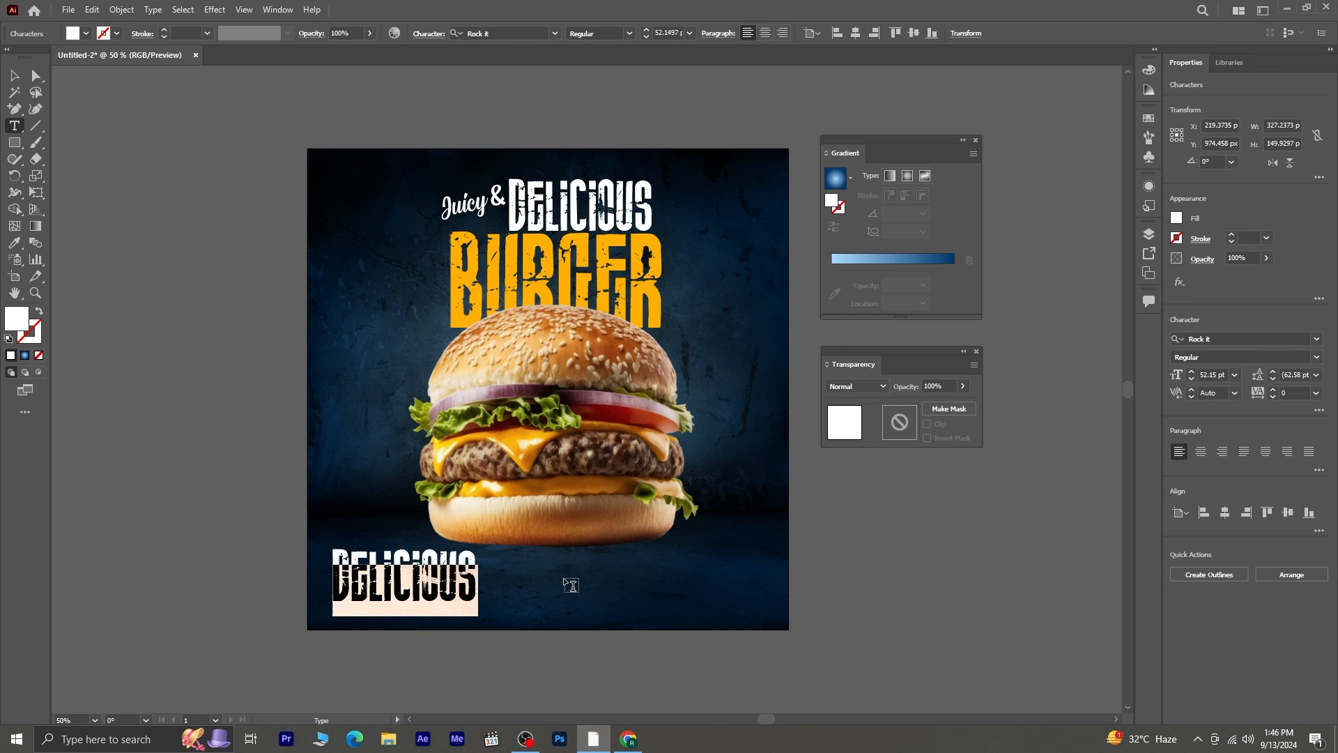
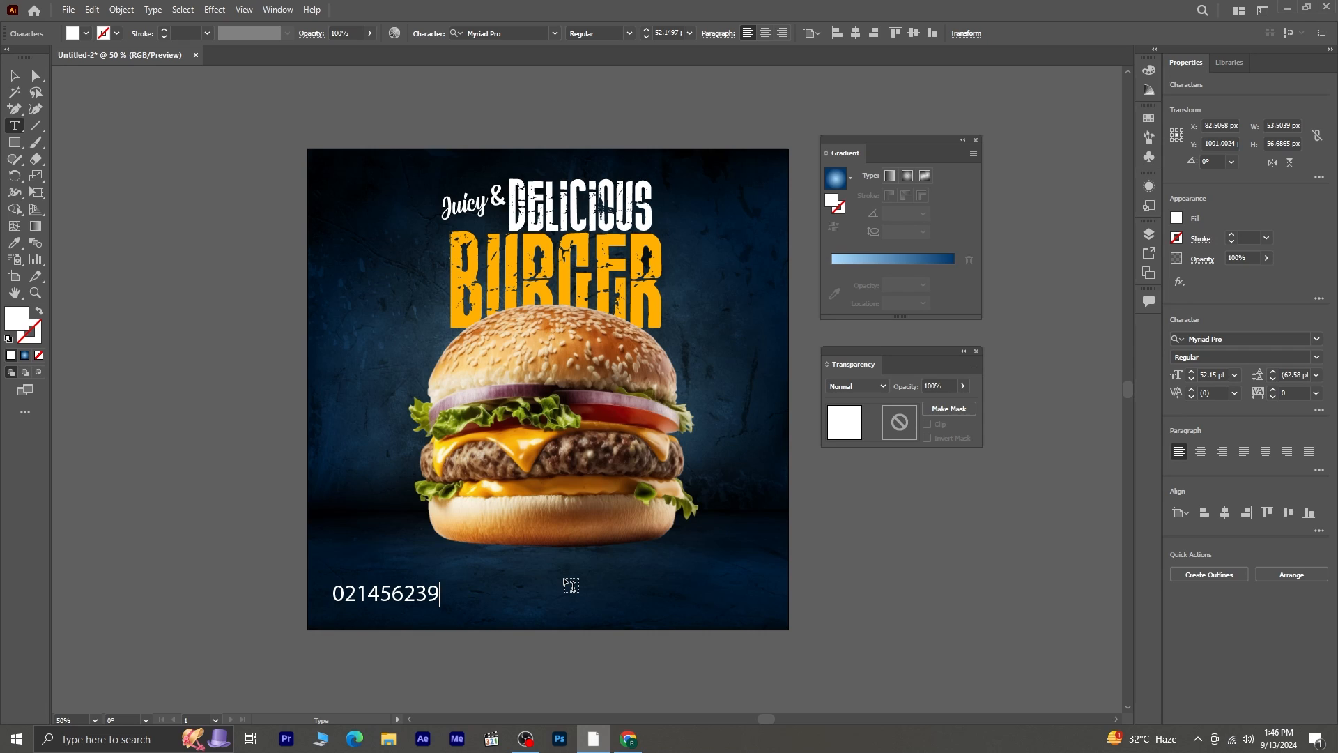
left_click(13, 78)
- Set the phone number's font to Impact and move it slightly up and to the left
left_click(1271, 339)
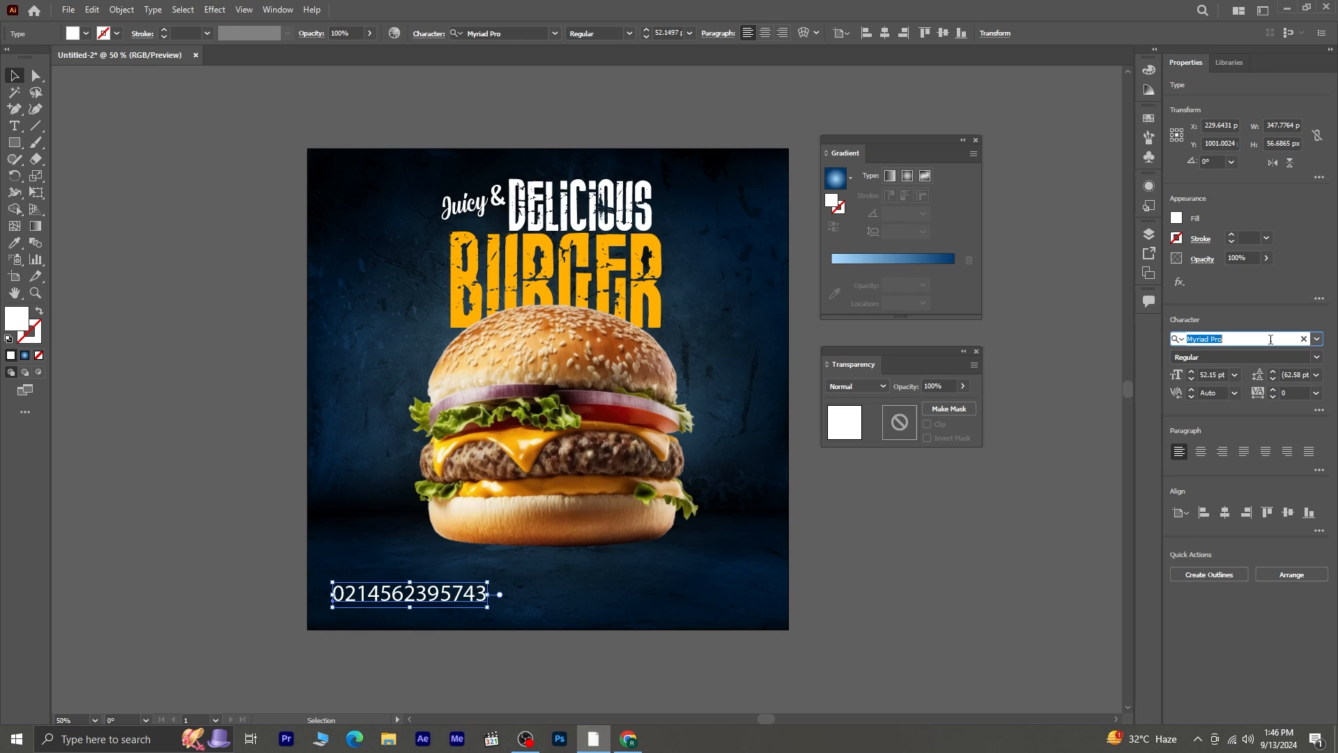
type("im")
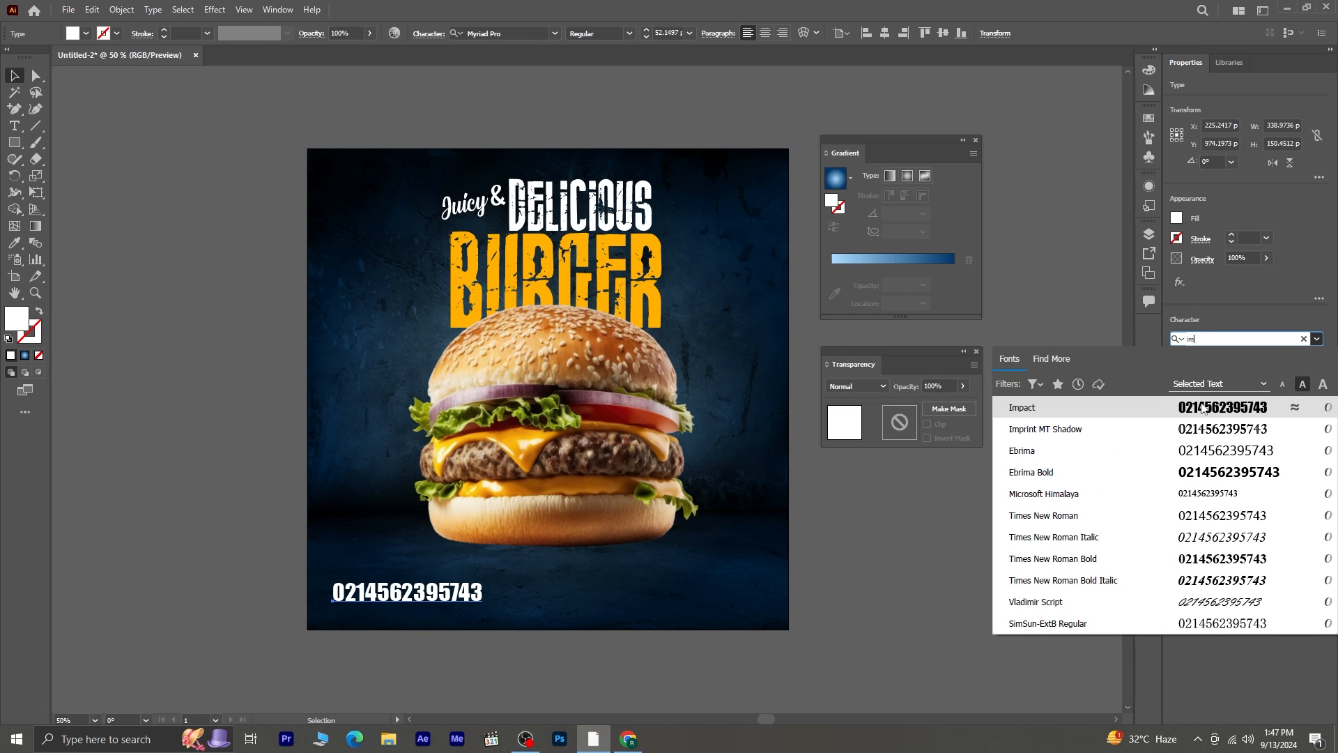
left_click(1201, 409)
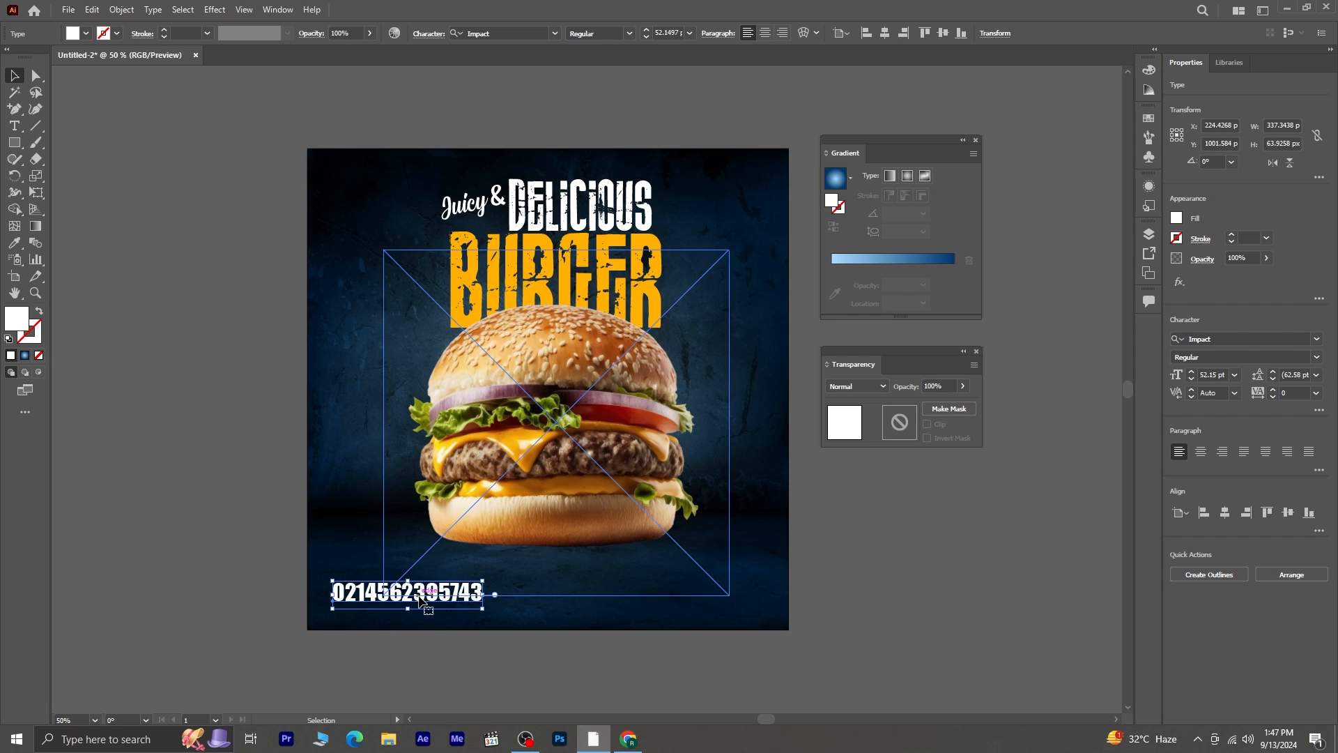
left_click_drag(413, 602, 406, 592)
left_click_drag(403, 592, 552, 603)
left_click(14, 126)
type("WWW.WEBSITE.COM")
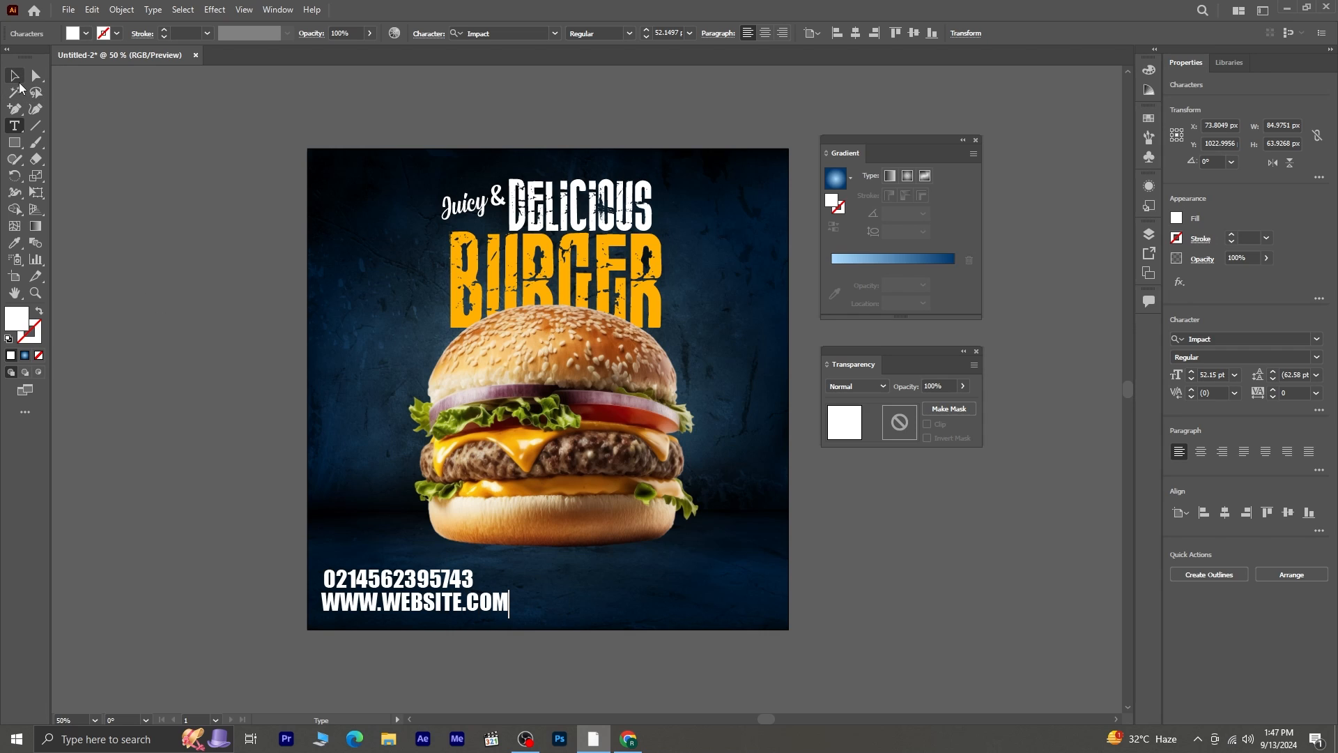
left_click(15, 75)
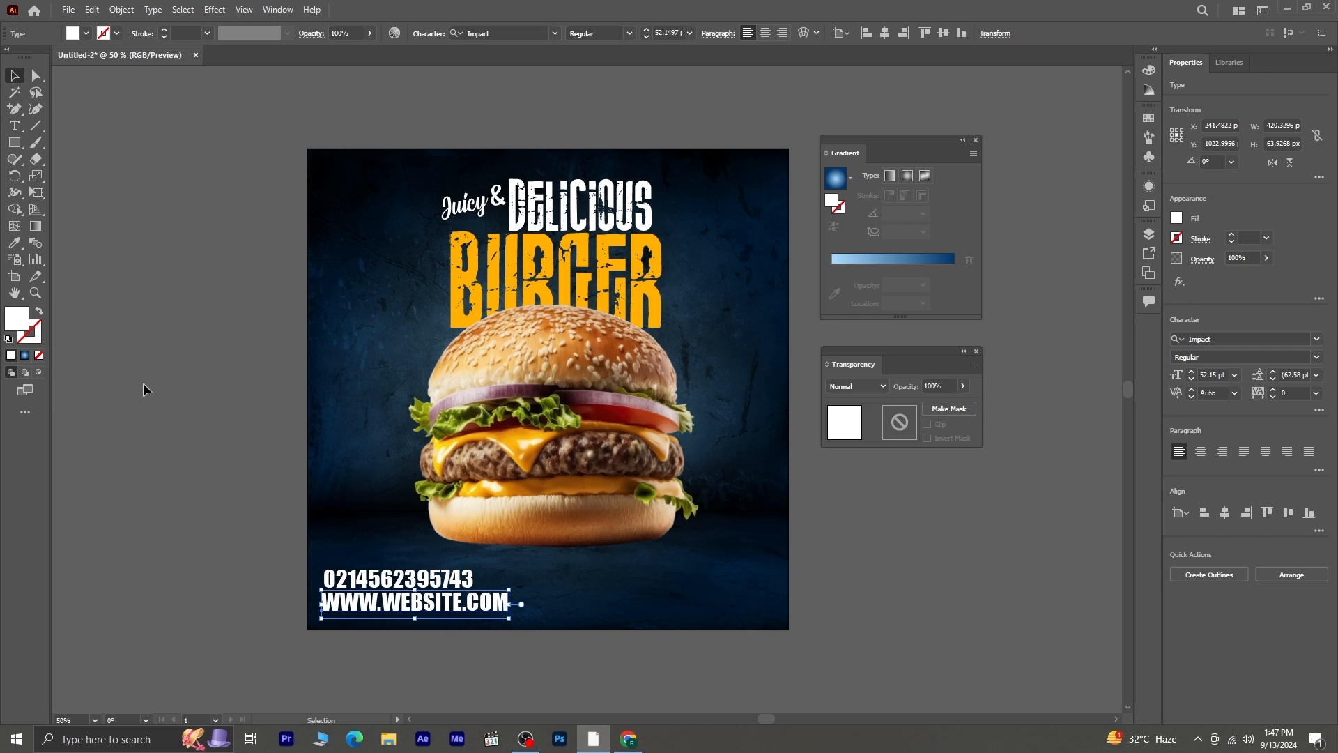
left_click(437, 614)
left_click(437, 614)
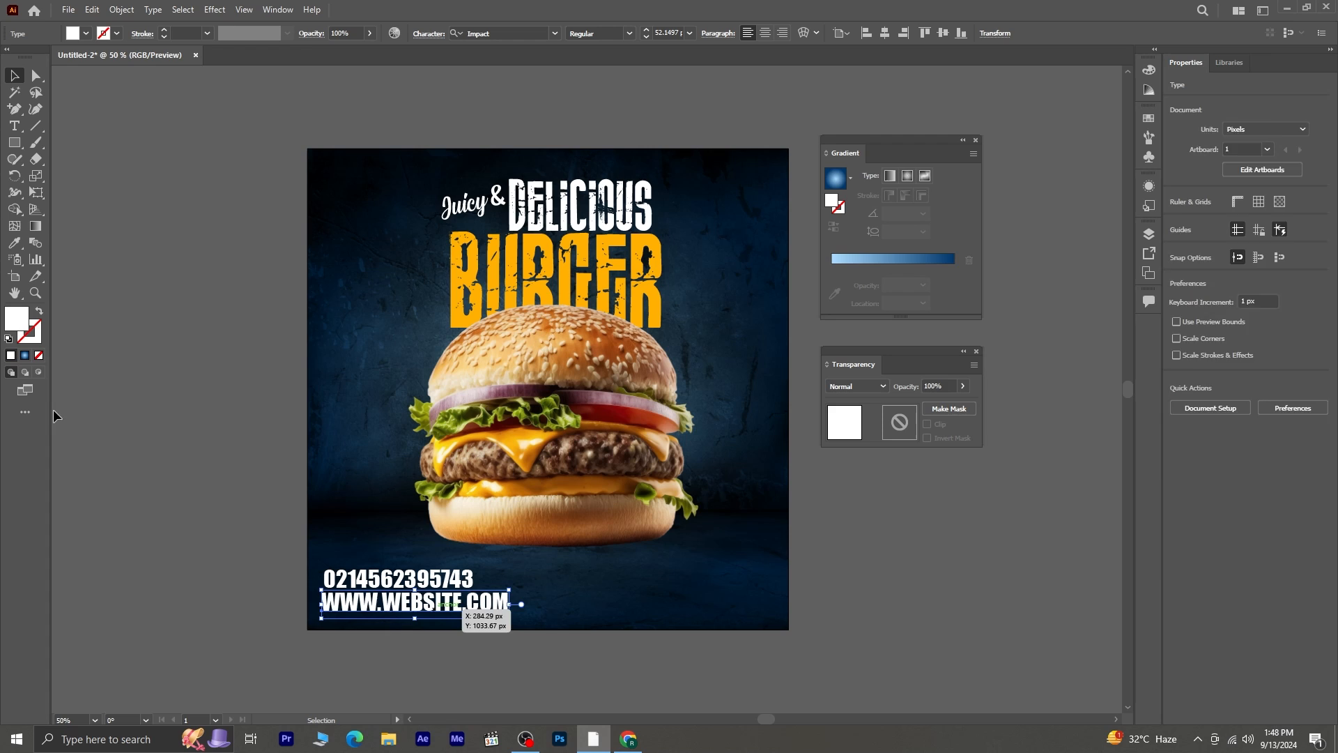
- Restyle the website text with fill FFB000 at 42 pt and line it up just beneath the phone number
double_click(14, 322)
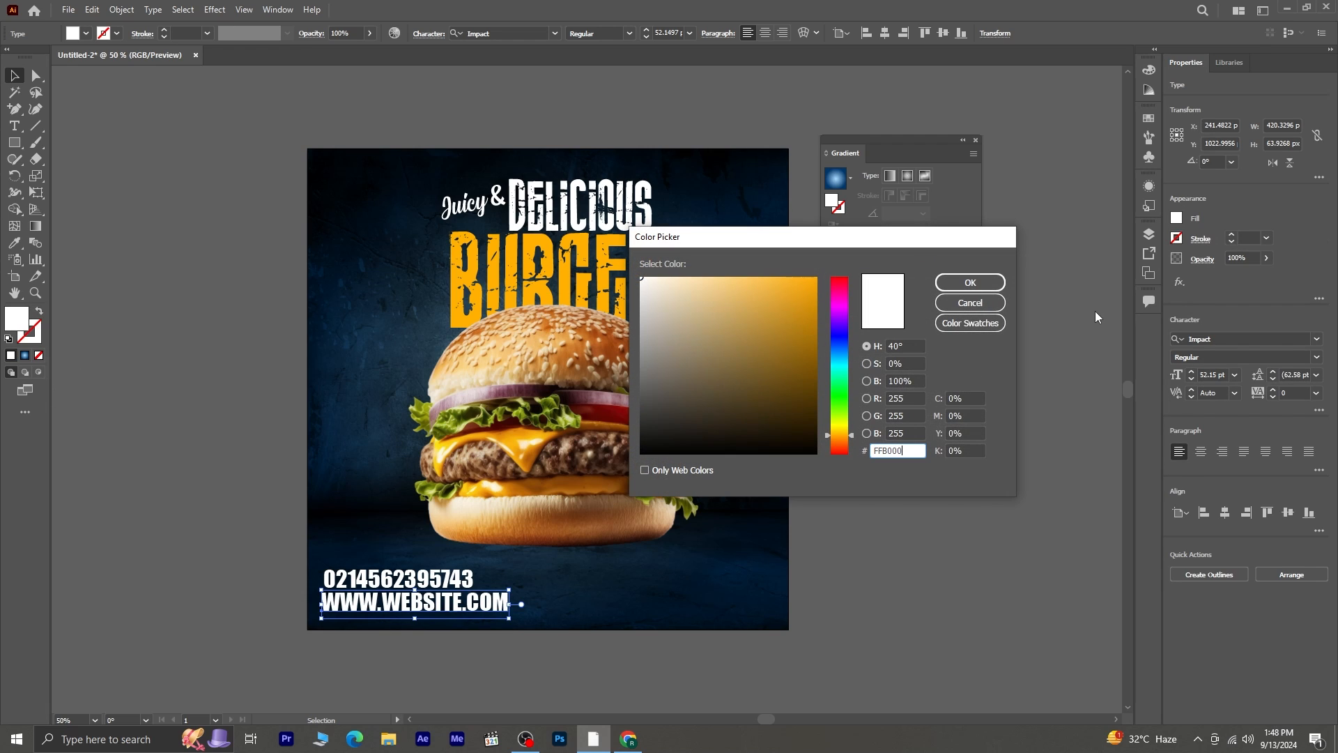
left_click(970, 283)
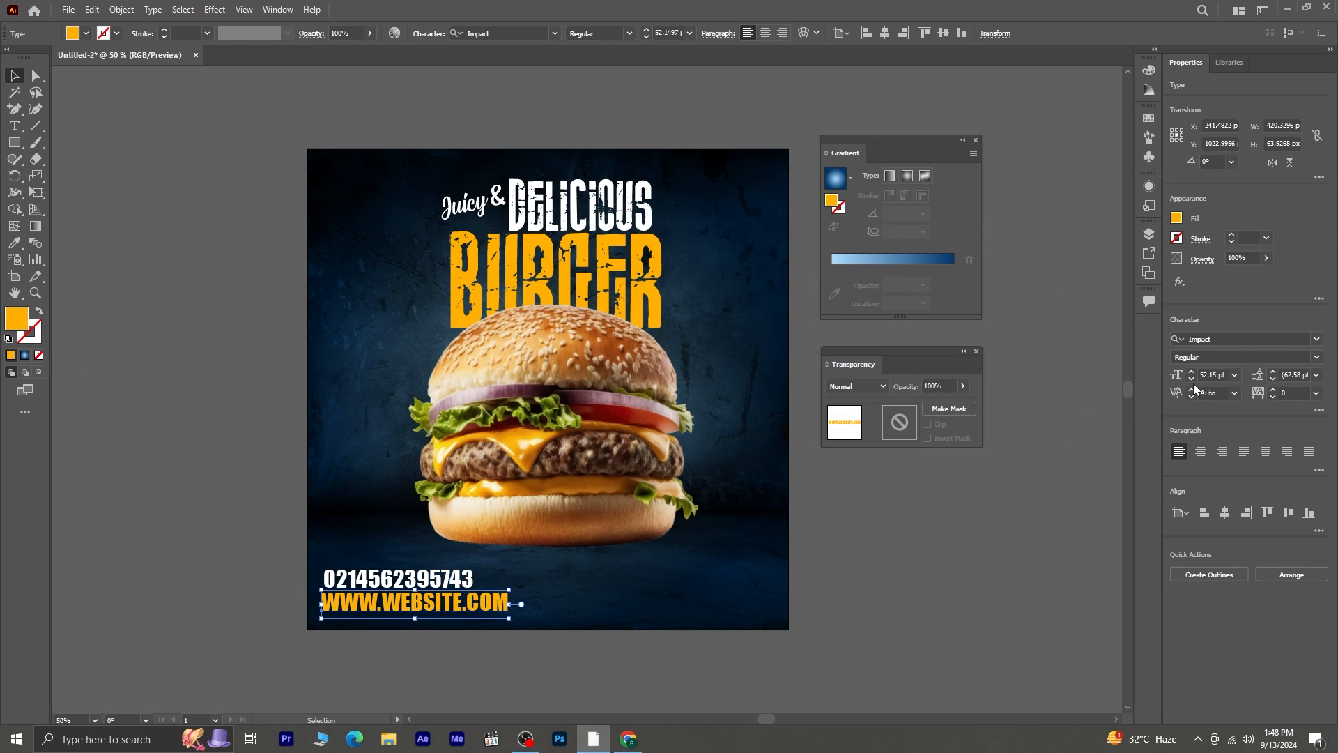
left_click(1191, 380)
left_click(1191, 380)
left_click(1191, 380)
left_click(1191, 380)
left_click(1191, 380)
left_click(1191, 380)
left_click(1191, 380)
left_click(1191, 380)
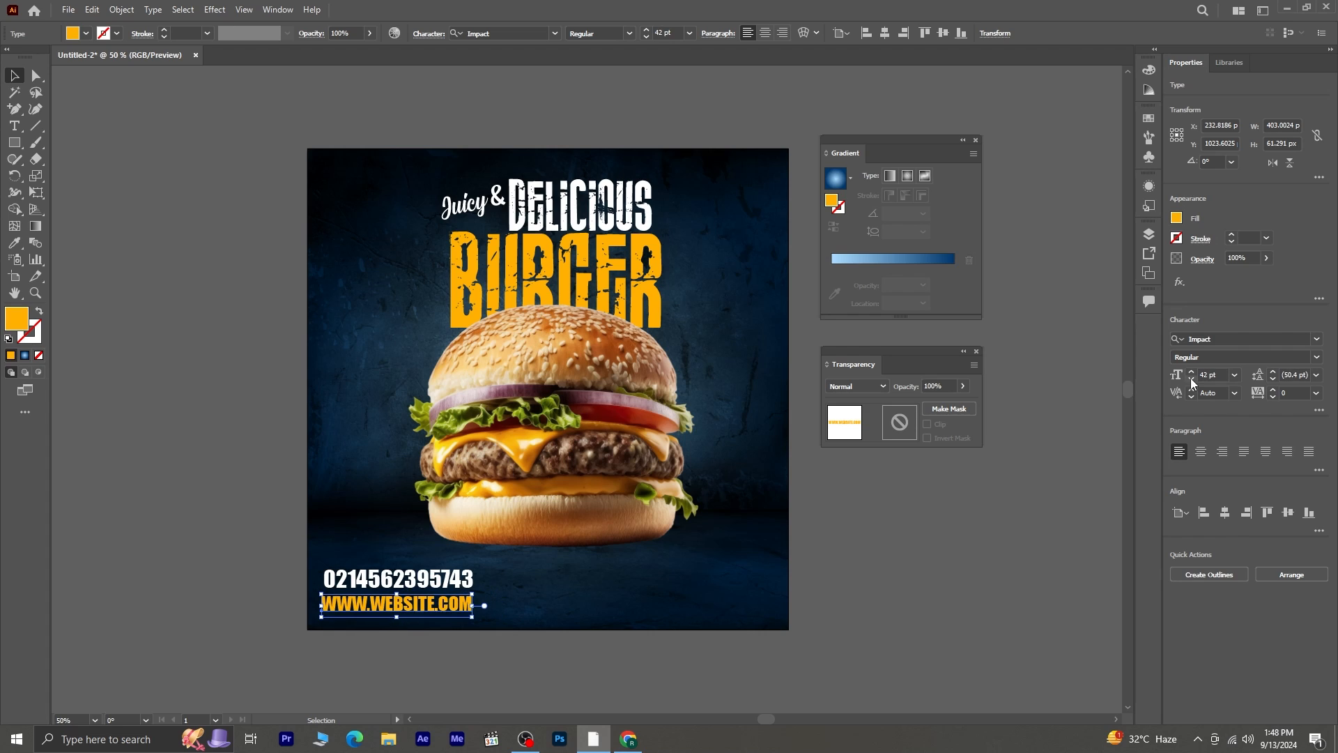
left_click_drag(433, 611, 436, 608)
left_click(529, 659)
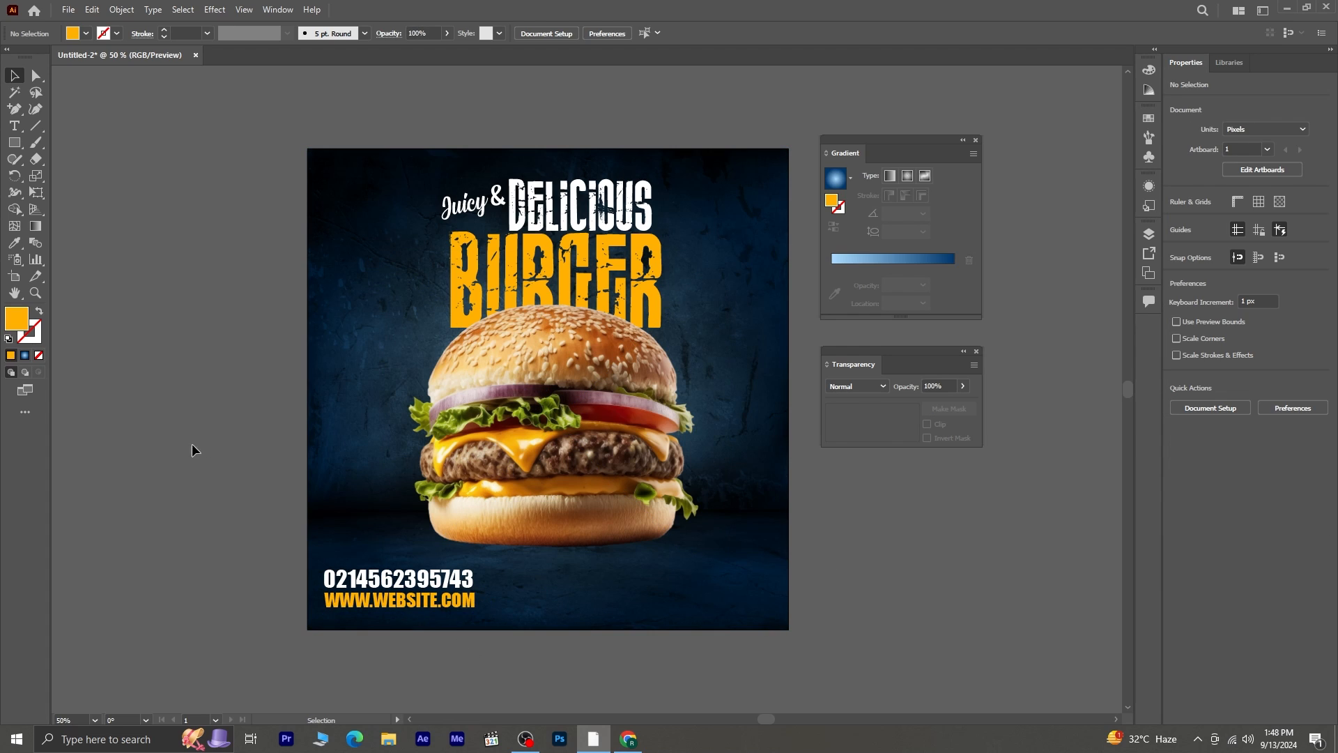
- Draw an orange pill-shaped rectangle about 323 × 72 px in the artboard's lower-right corner, level with the contact details
left_click(14, 141)
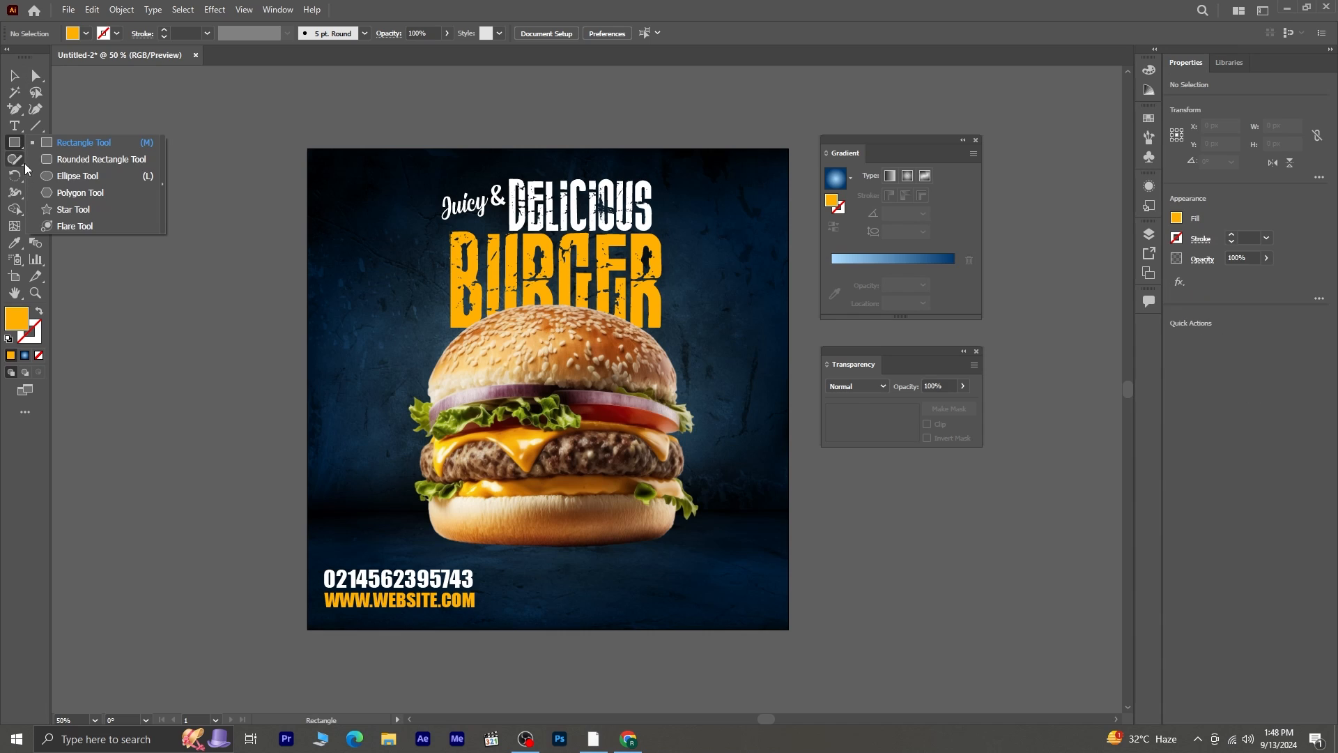
left_click(82, 142)
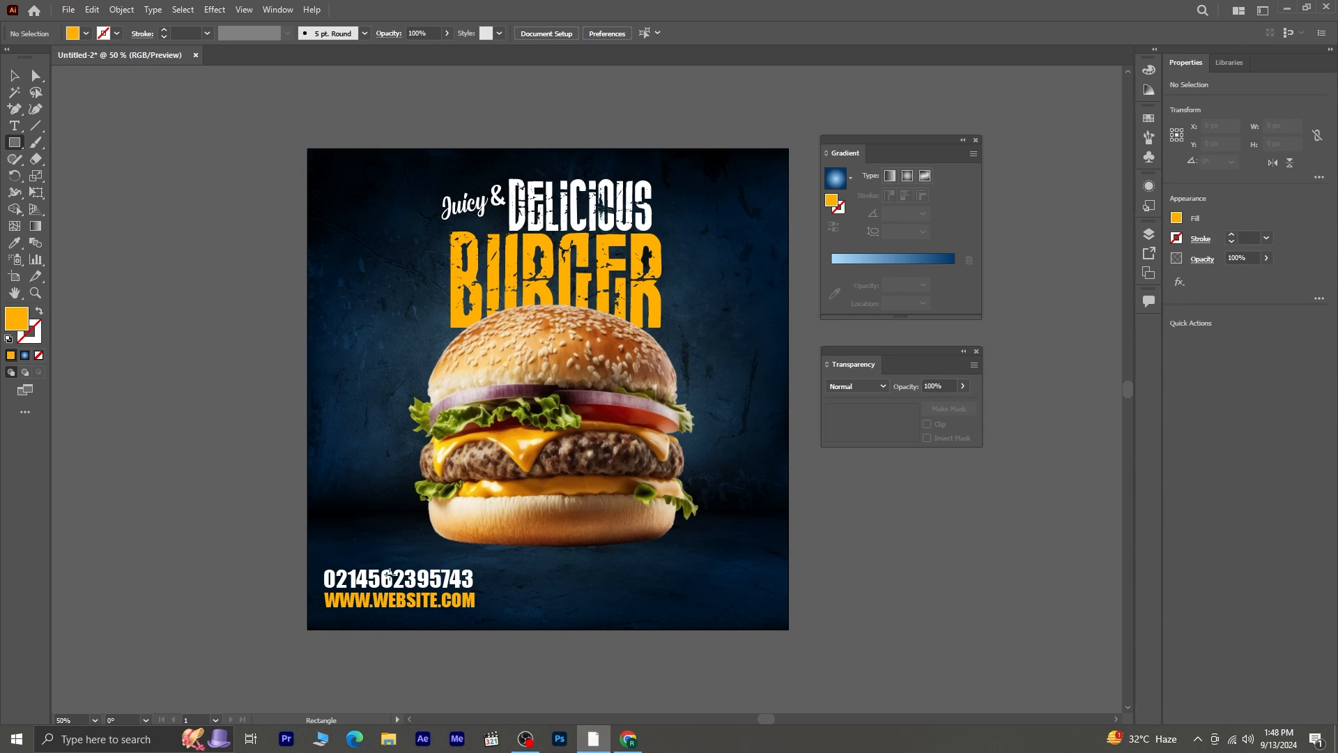
left_click_drag(556, 575, 661, 603)
left_click(14, 76)
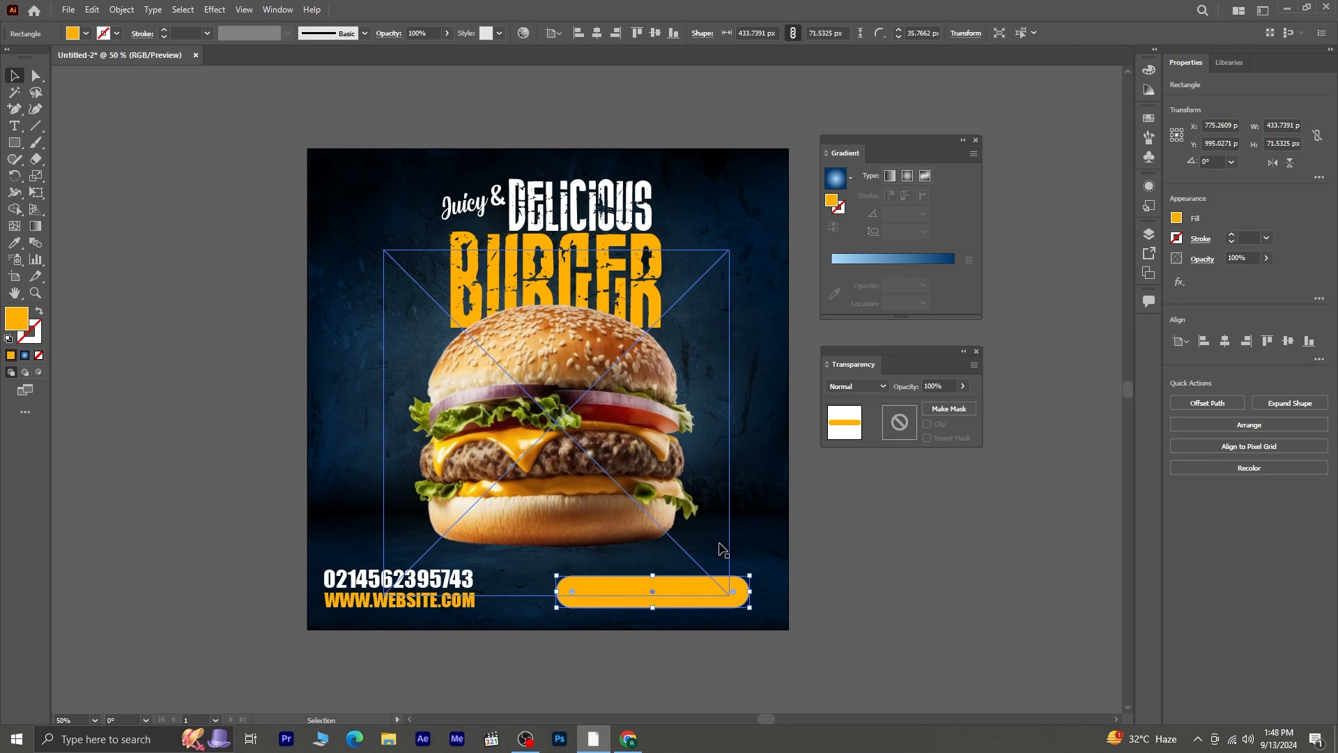
left_click_drag(752, 609, 708, 598)
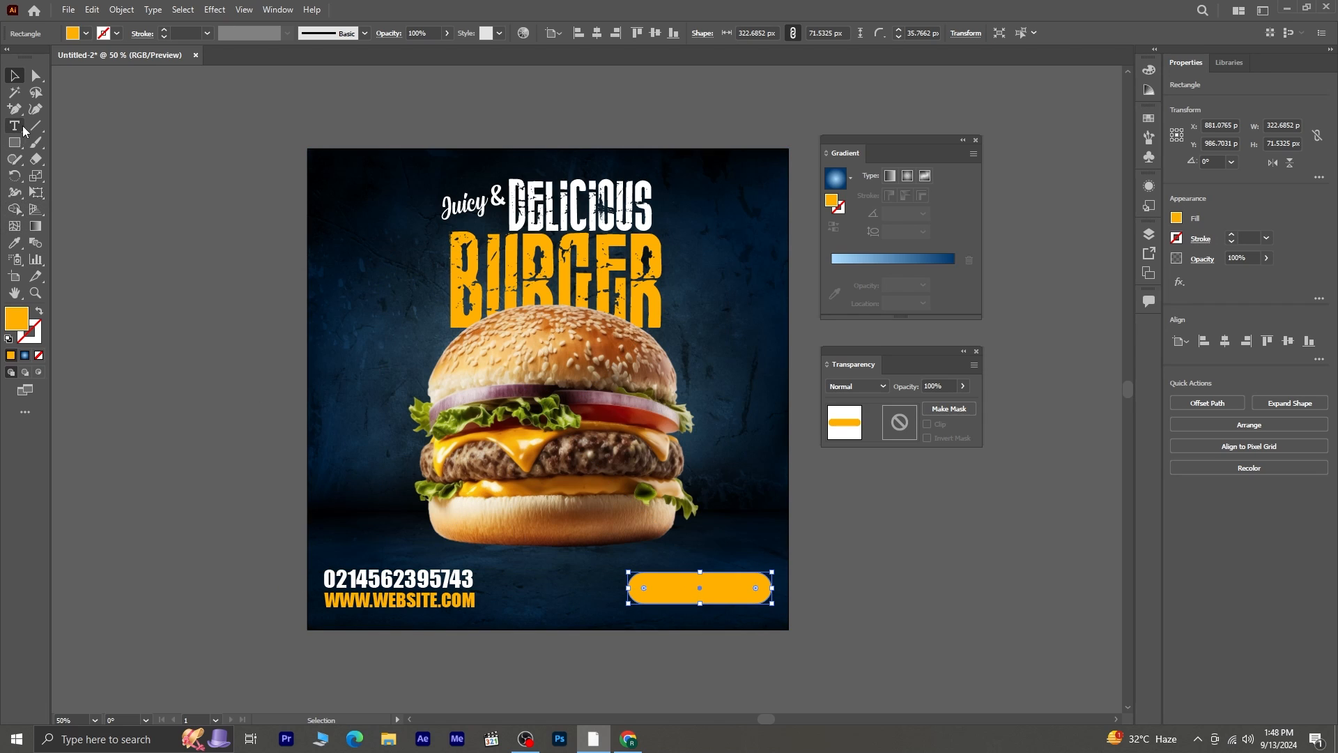
- Duplicate the phone number onto the orange pill shape and replace the copy's text with "ORDER NOW!"
left_click(416, 497)
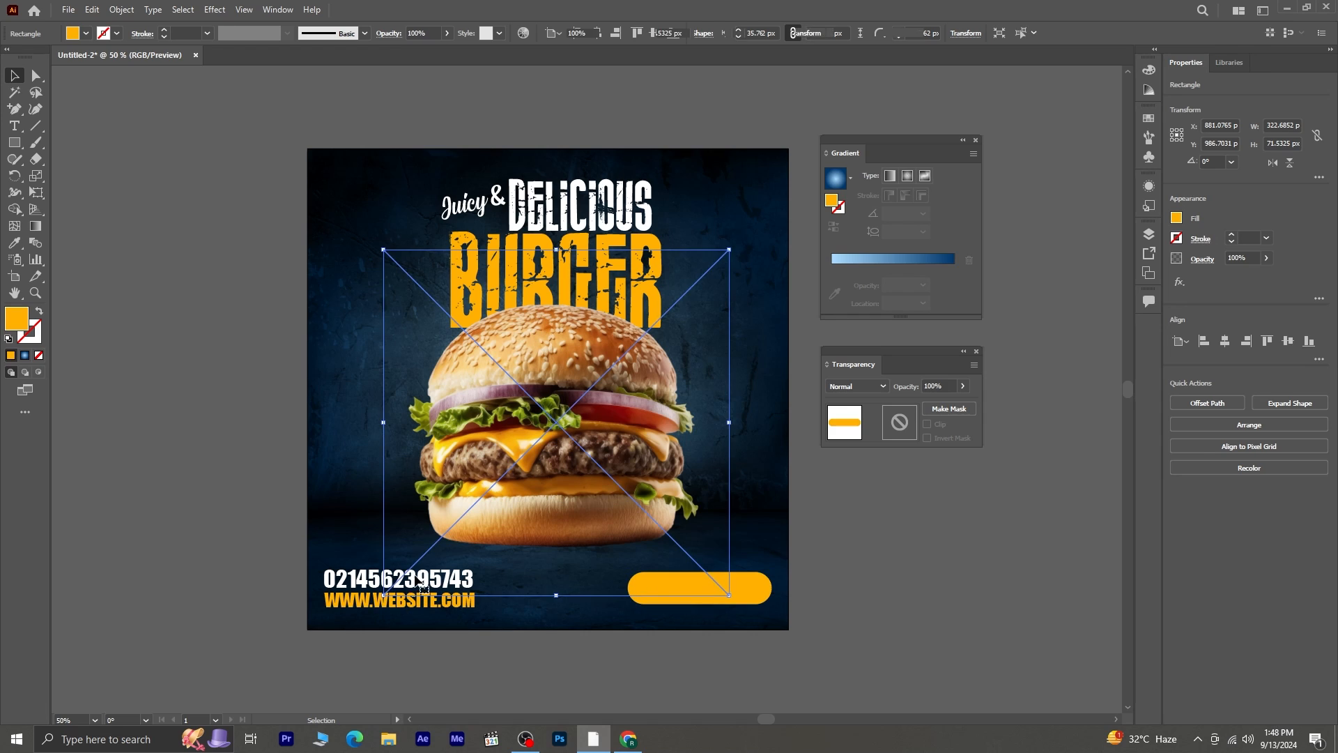
left_click(363, 584)
left_click_drag(363, 584, 773, 584)
left_click(17, 130)
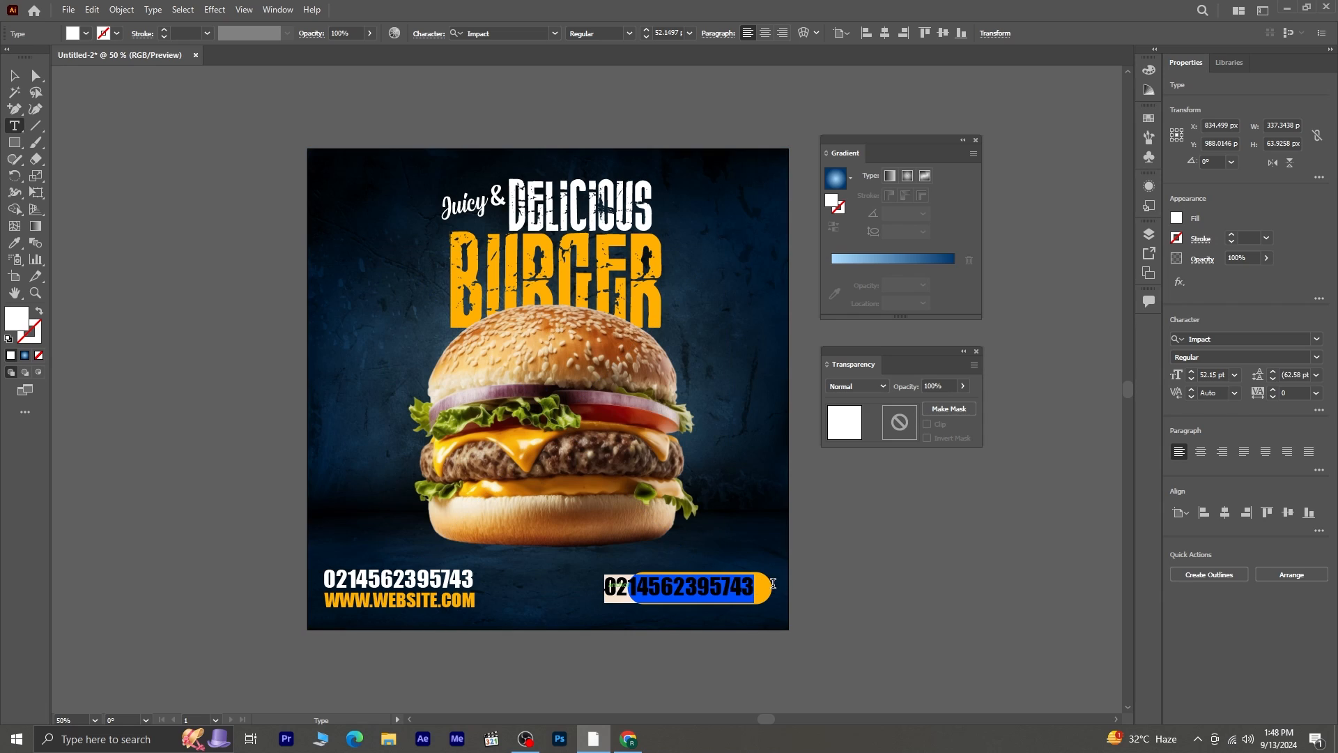
type("ORDER NO")
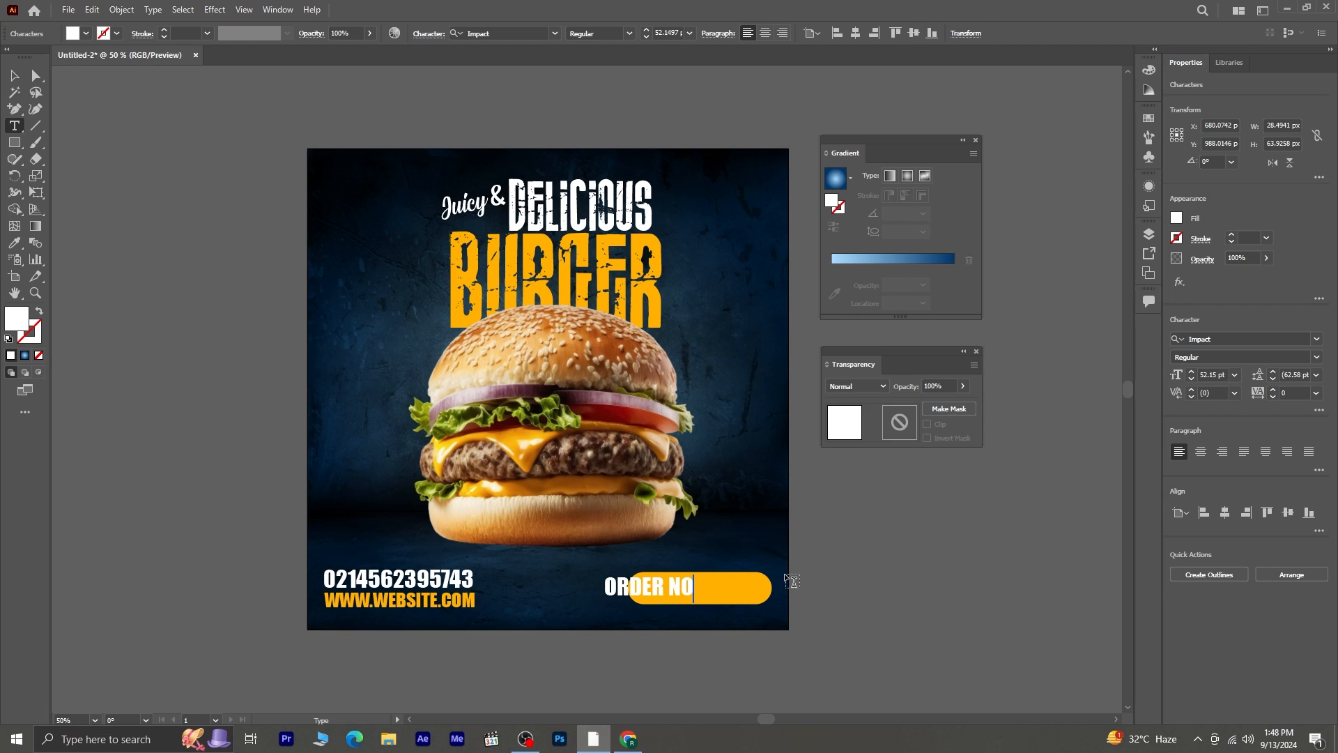
type("W!")
- Center the "ORDER NOW!" text inside the orange pill shape
left_click(14, 75)
left_click_drag(673, 585, 704, 582)
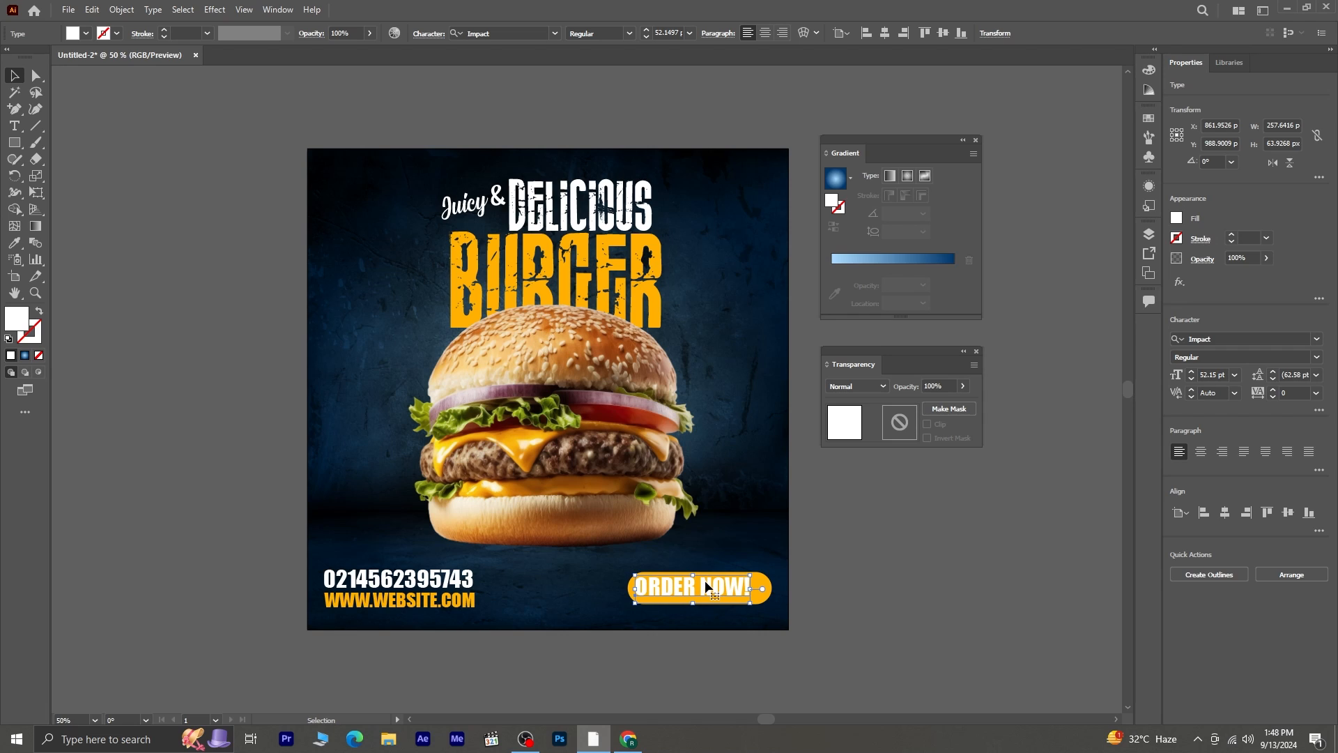
key("Right")
key("Right")
key("Right")
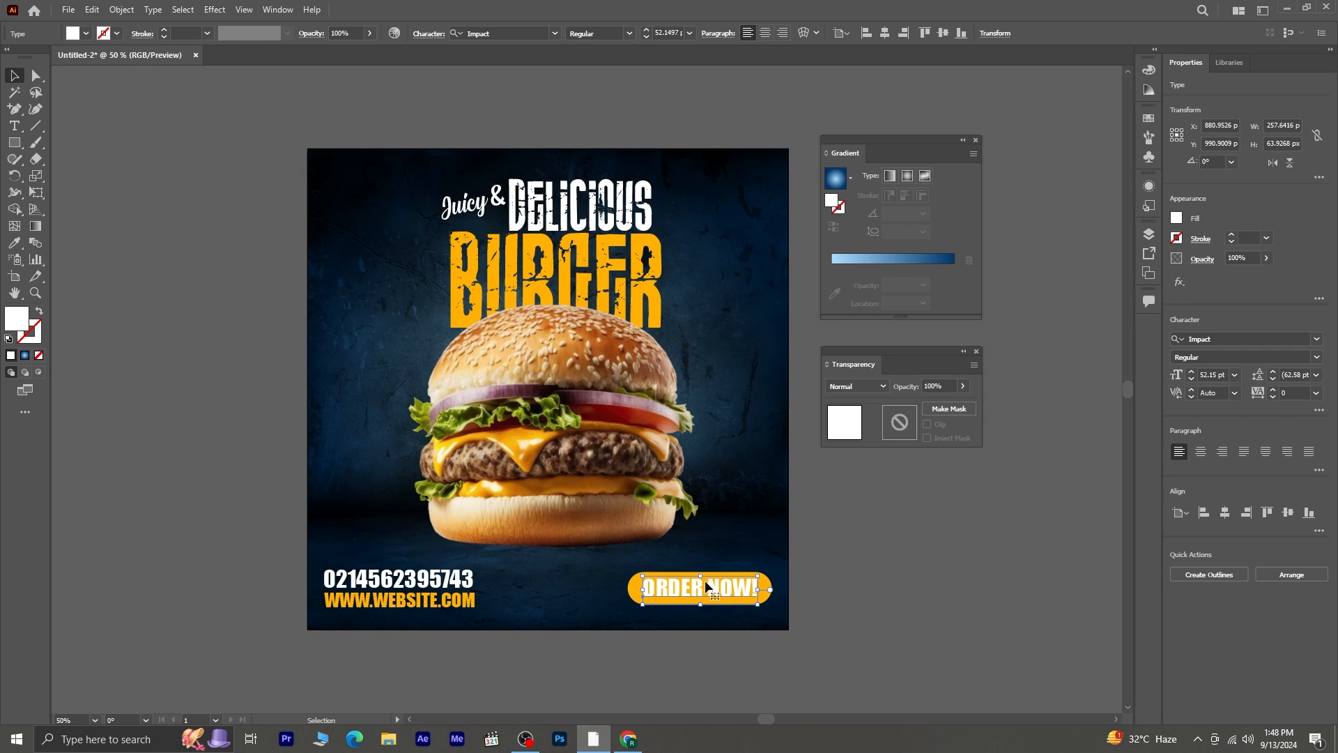
- Apply a Drop Shadow effect to "ORDER NOW!" with a 4 px Y offset and 2 px blur
left_click(214, 10)
mouse_move(244, 251)
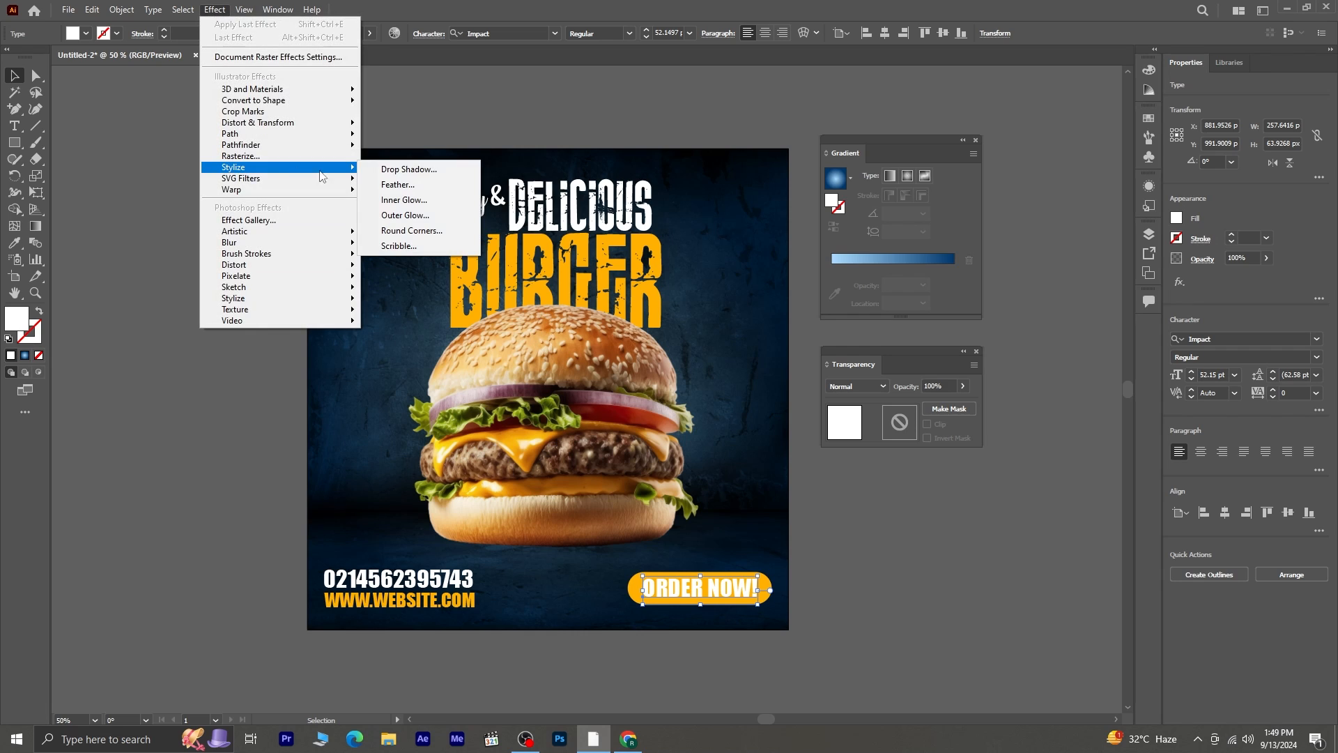
left_click(427, 252)
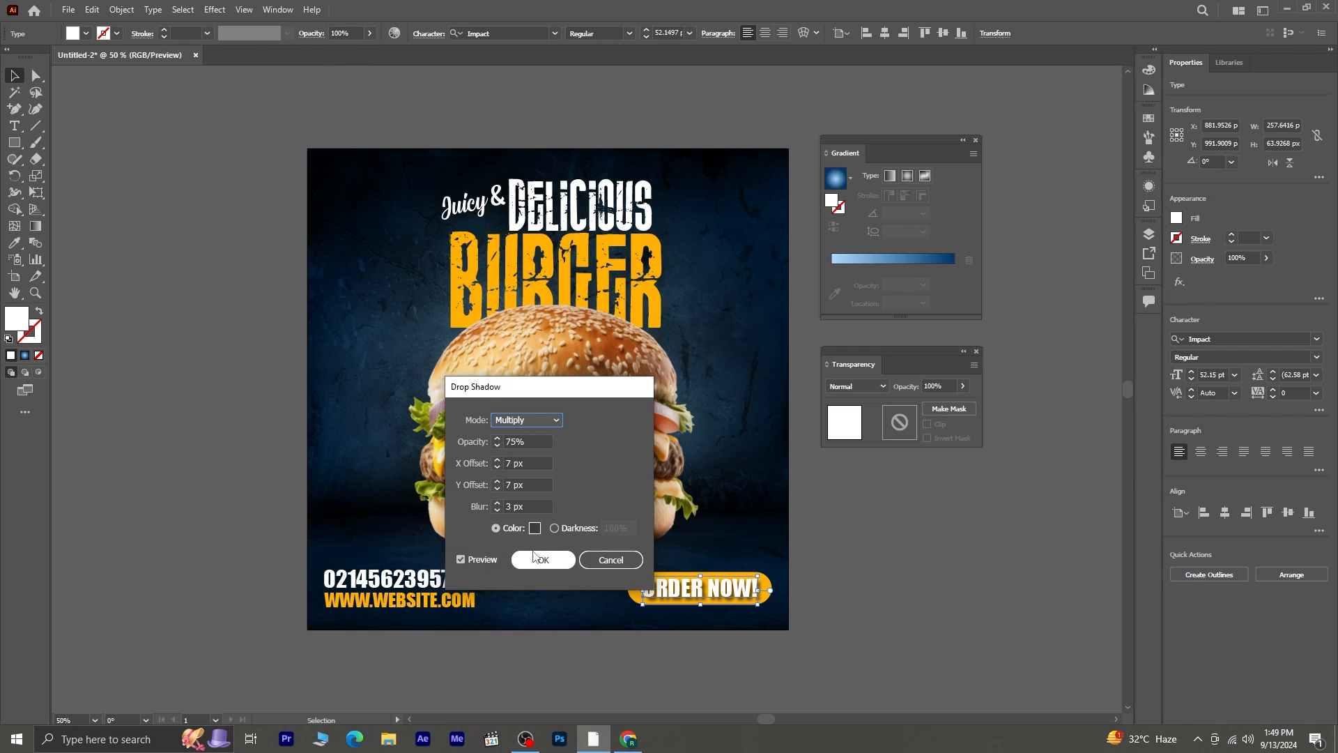
left_click(497, 511)
left_click(497, 511)
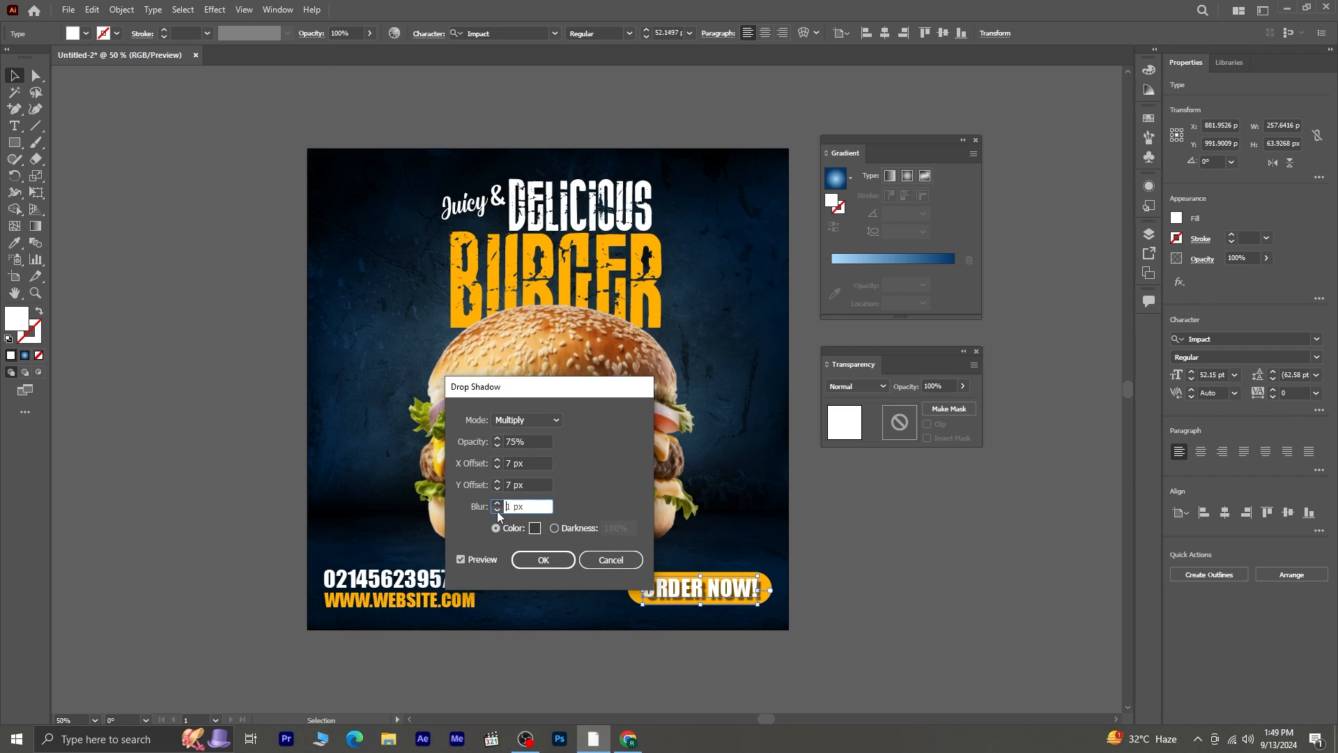
left_click(499, 504)
left_click(499, 489)
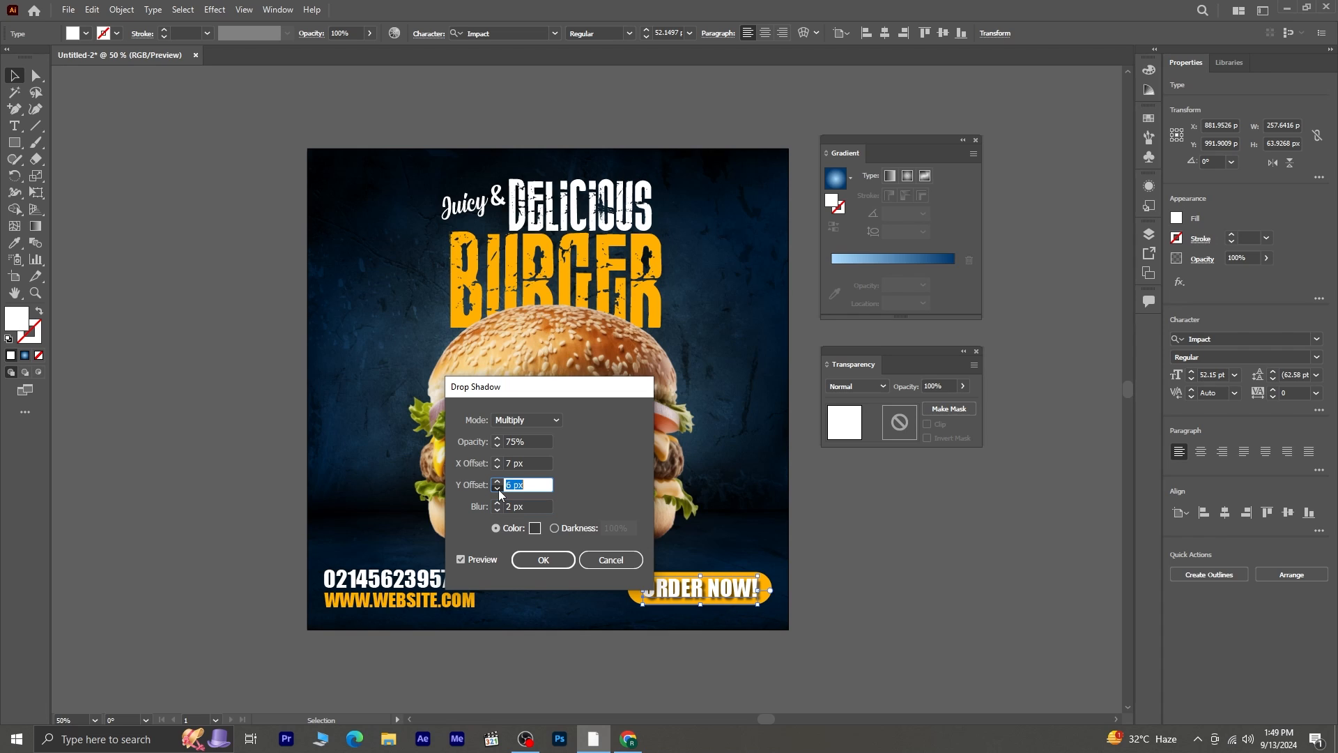
left_click(543, 559)
left_click(902, 580)
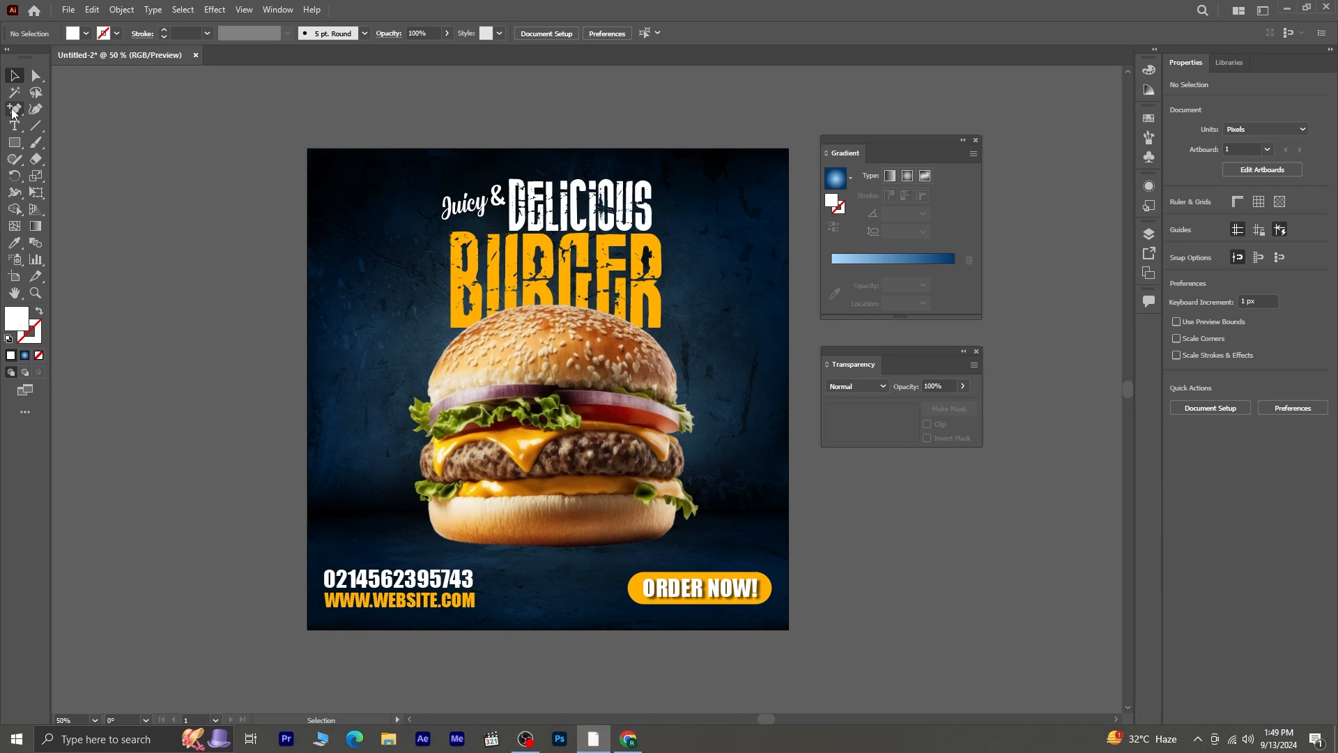
- Draw a short curved path beside the burger's left edge with the Pen tool and give it a white stroke with no fill
left_click_drag(14, 112, 60, 111)
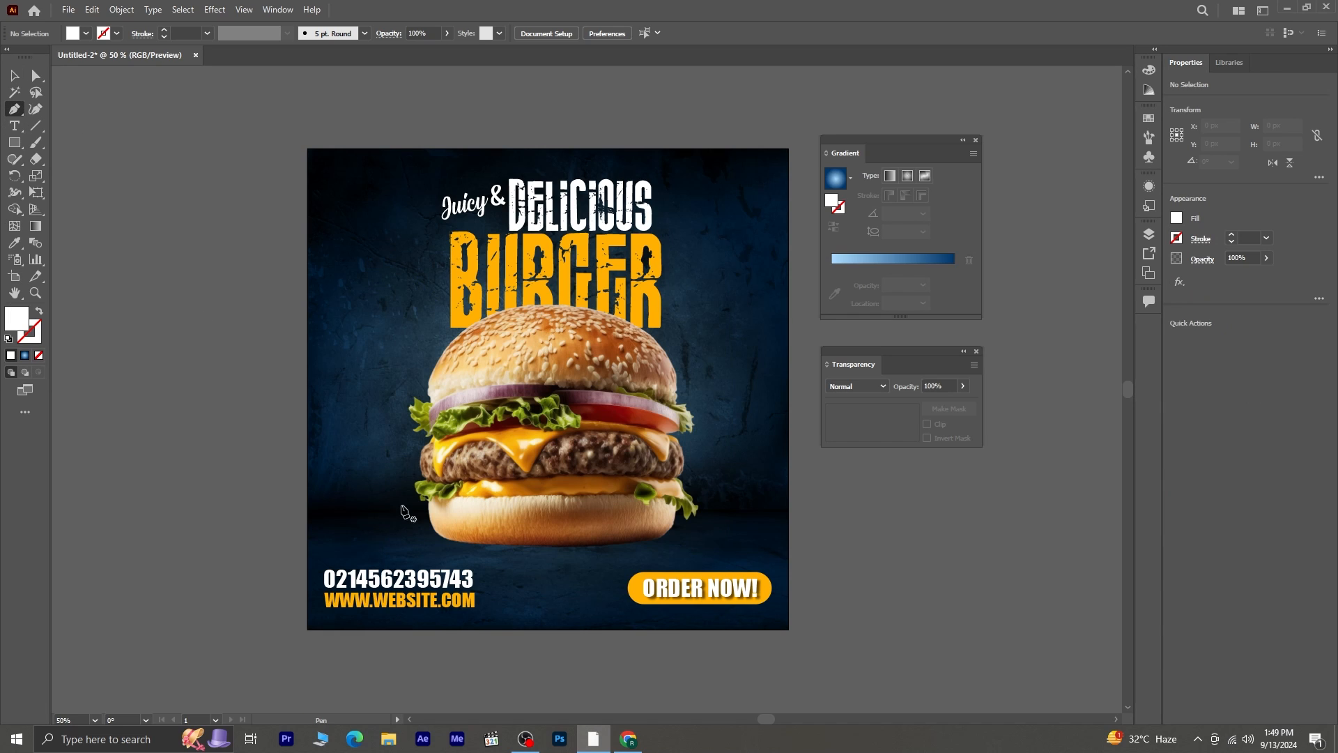
left_click(398, 435)
left_click_drag(377, 357, 410, 306)
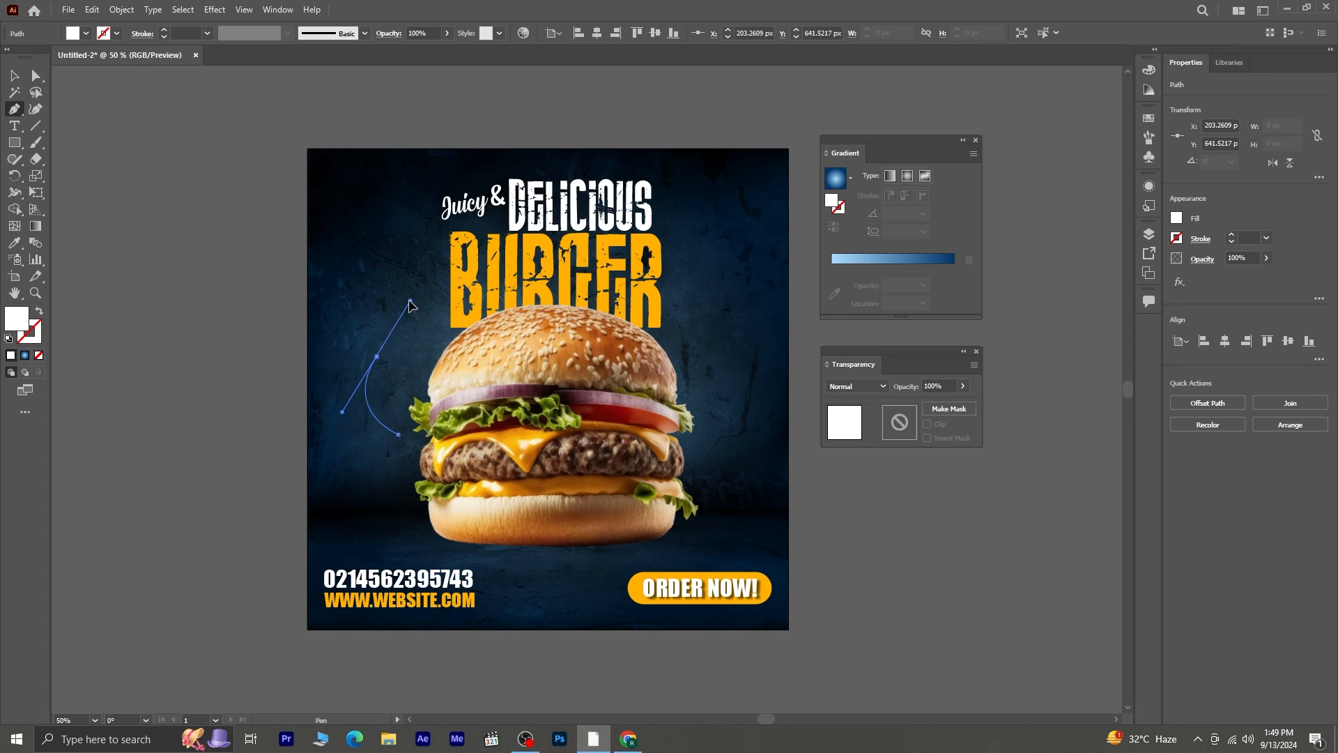
left_click(398, 435)
left_click(14, 75)
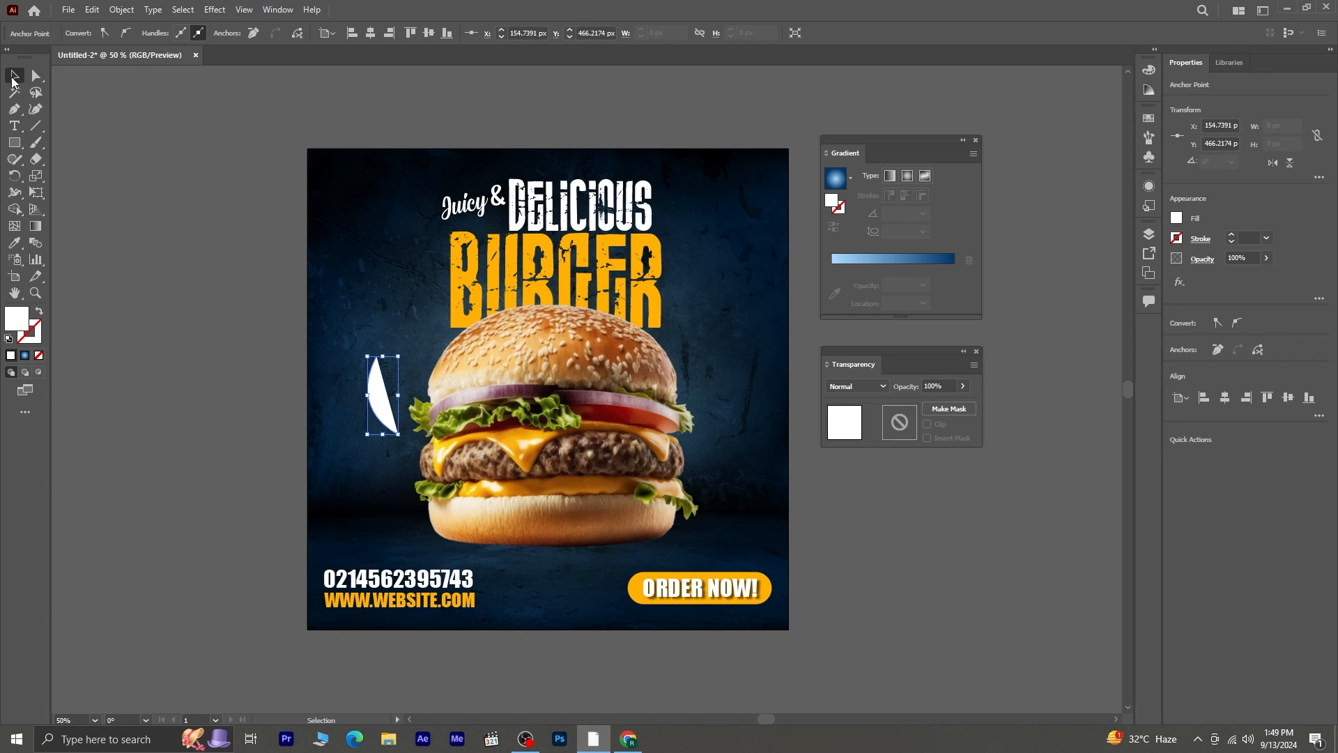
left_click(40, 315)
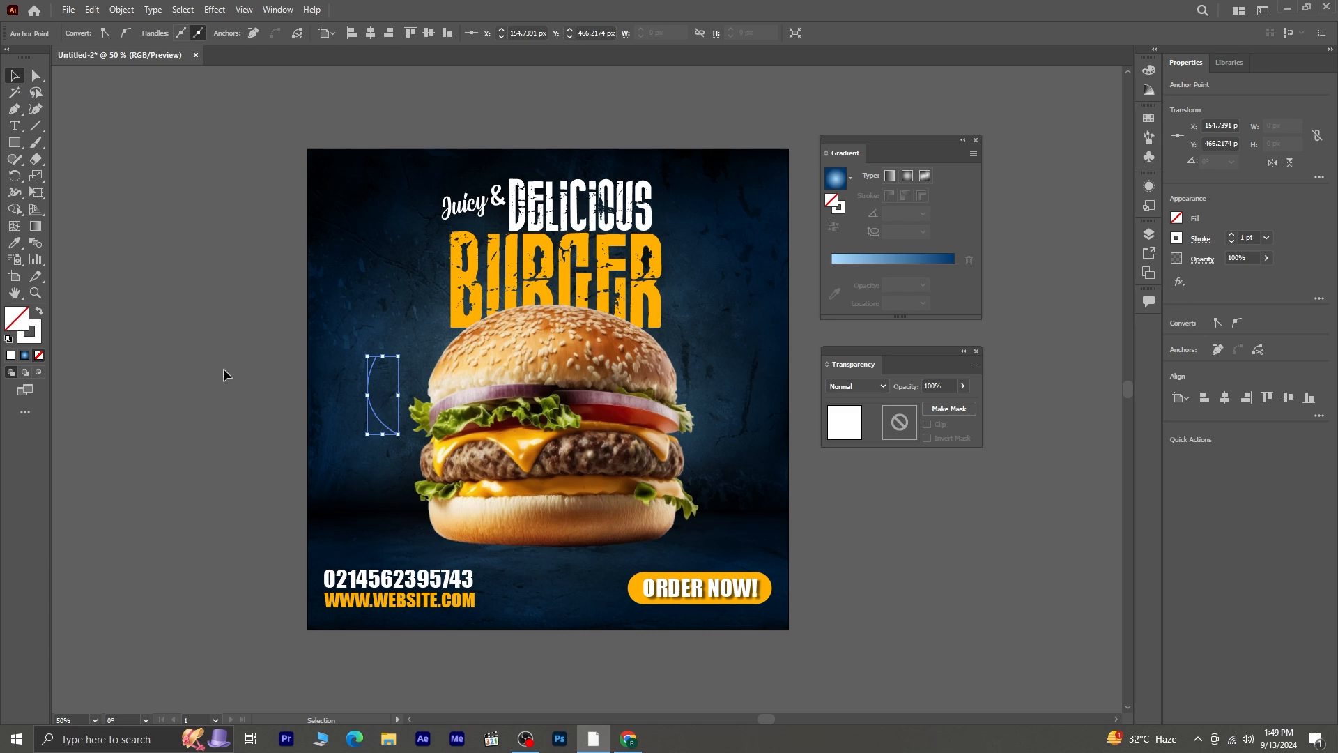
left_click(196, 400)
- Rotate the curved path about 26° counterclockwise and give its stroke a tapered variable width profile
left_click(387, 431)
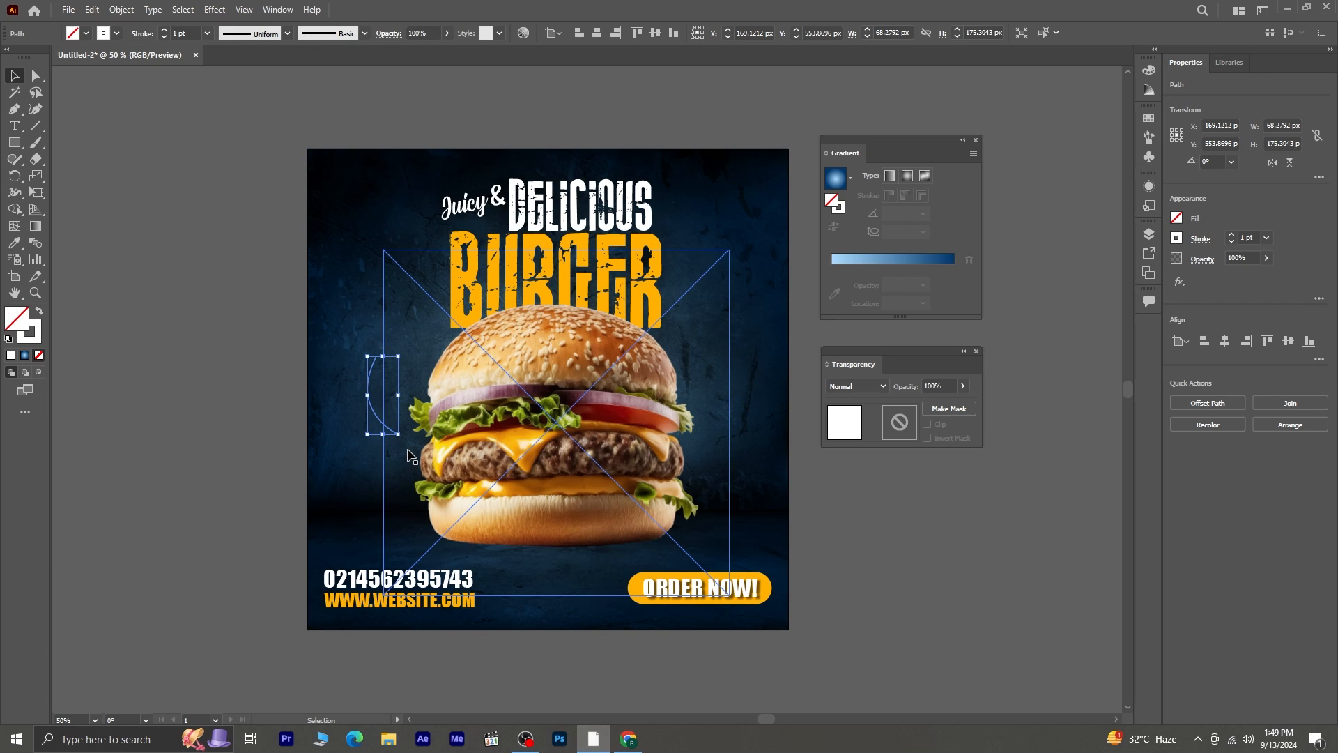
left_click_drag(406, 444, 423, 427)
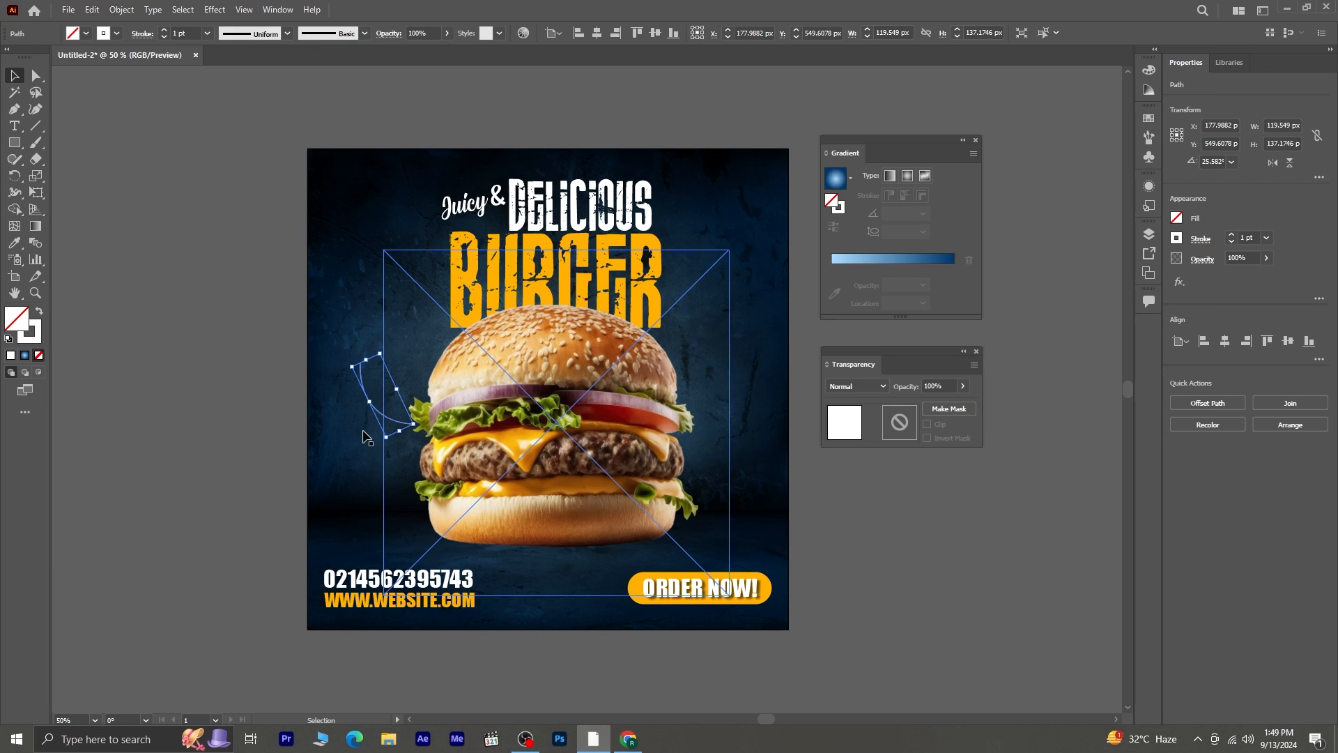
left_click(288, 33)
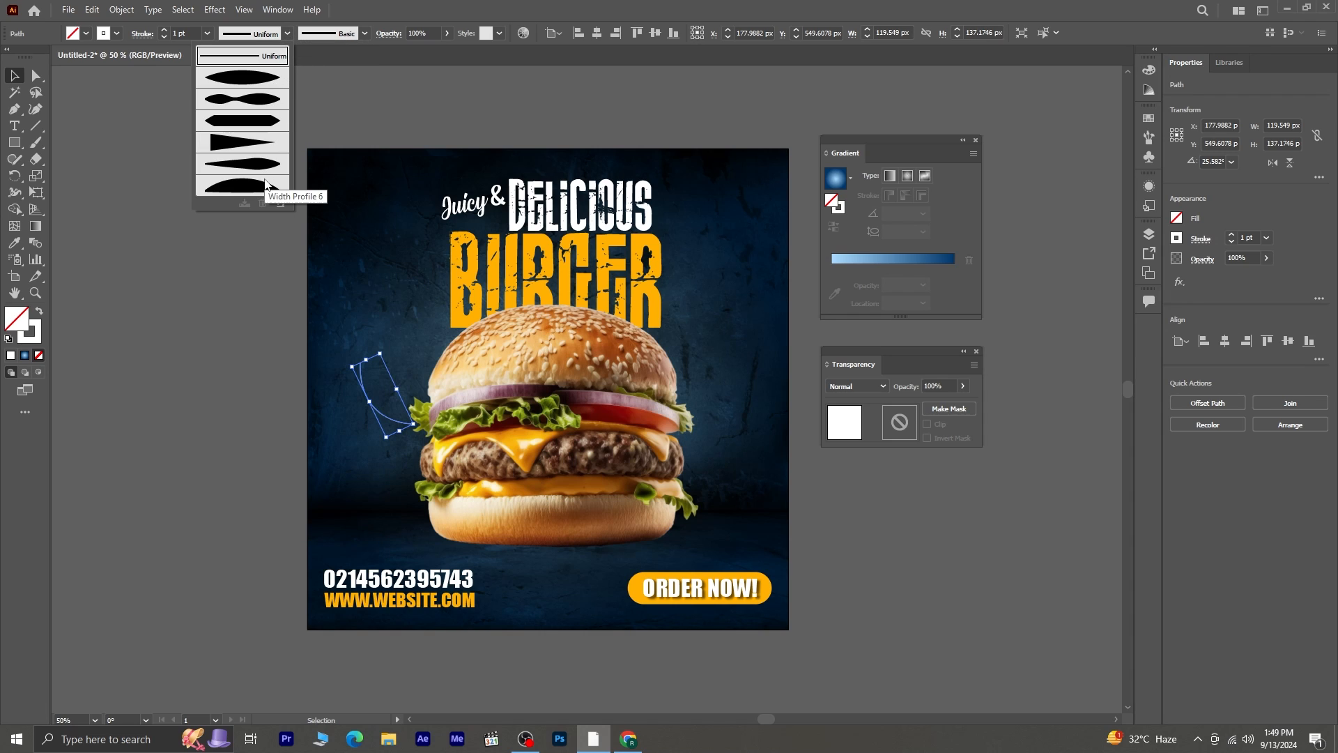
left_click(266, 171)
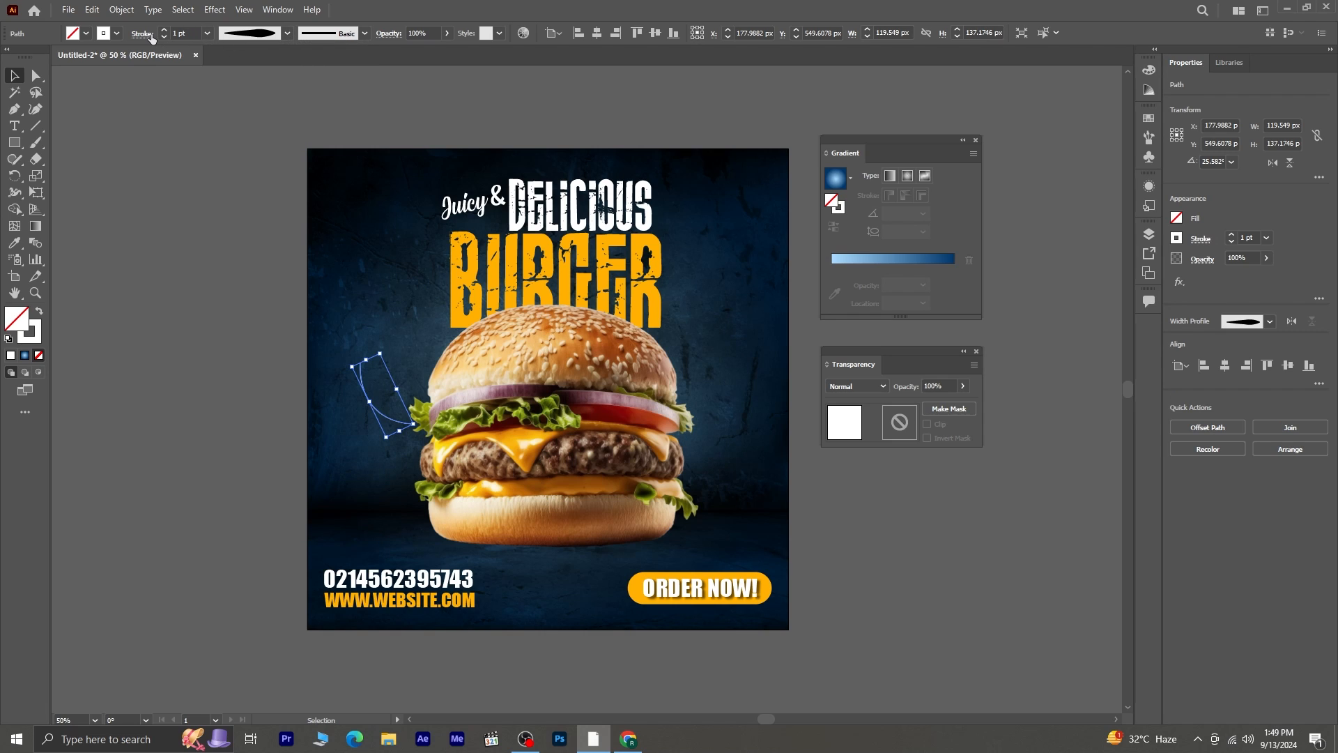
- Add a solid triangular arrowhead to the upper end of the curved path
left_click(151, 36)
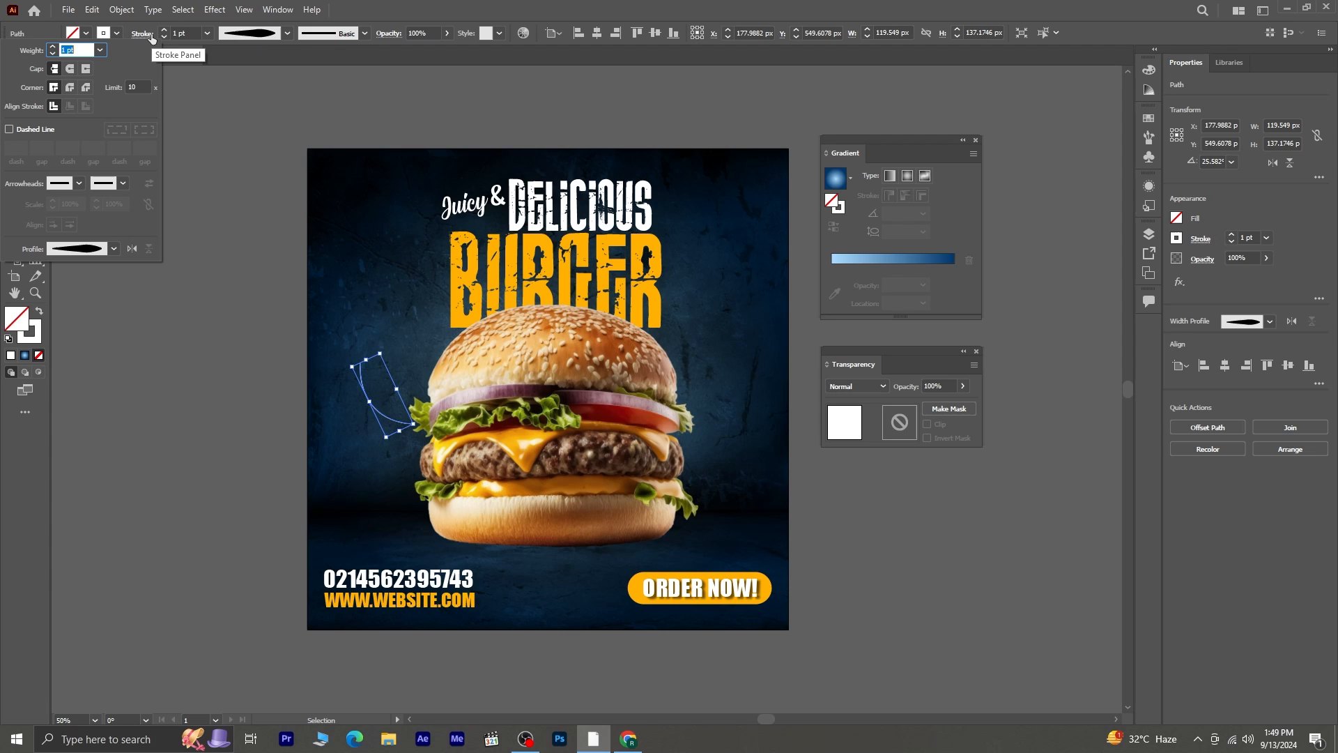
left_click(123, 183)
left_click(142, 234)
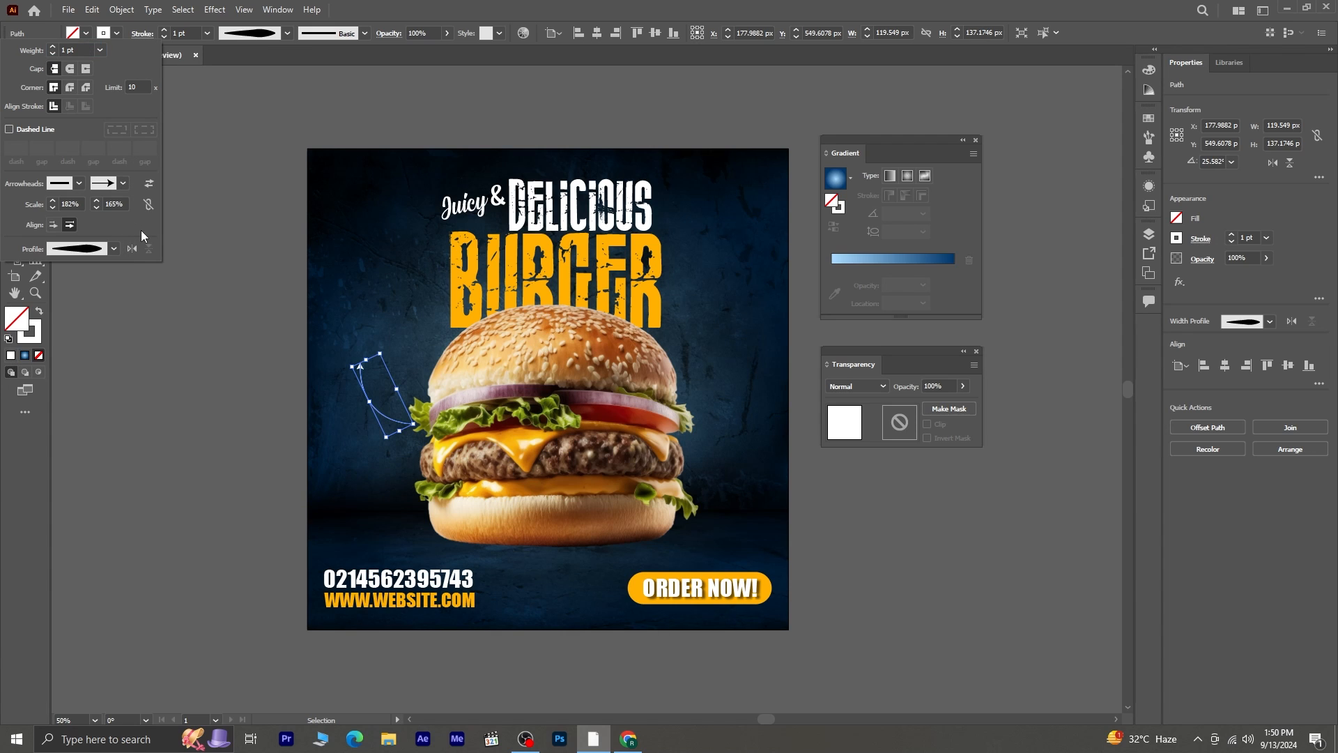
left_click(288, 421)
left_click(337, 362)
- Add the two-line text "FREE HOME DELIVERY" above the arrowhead of the curved path
scroll(361, 380, "up", 1)
key("z")
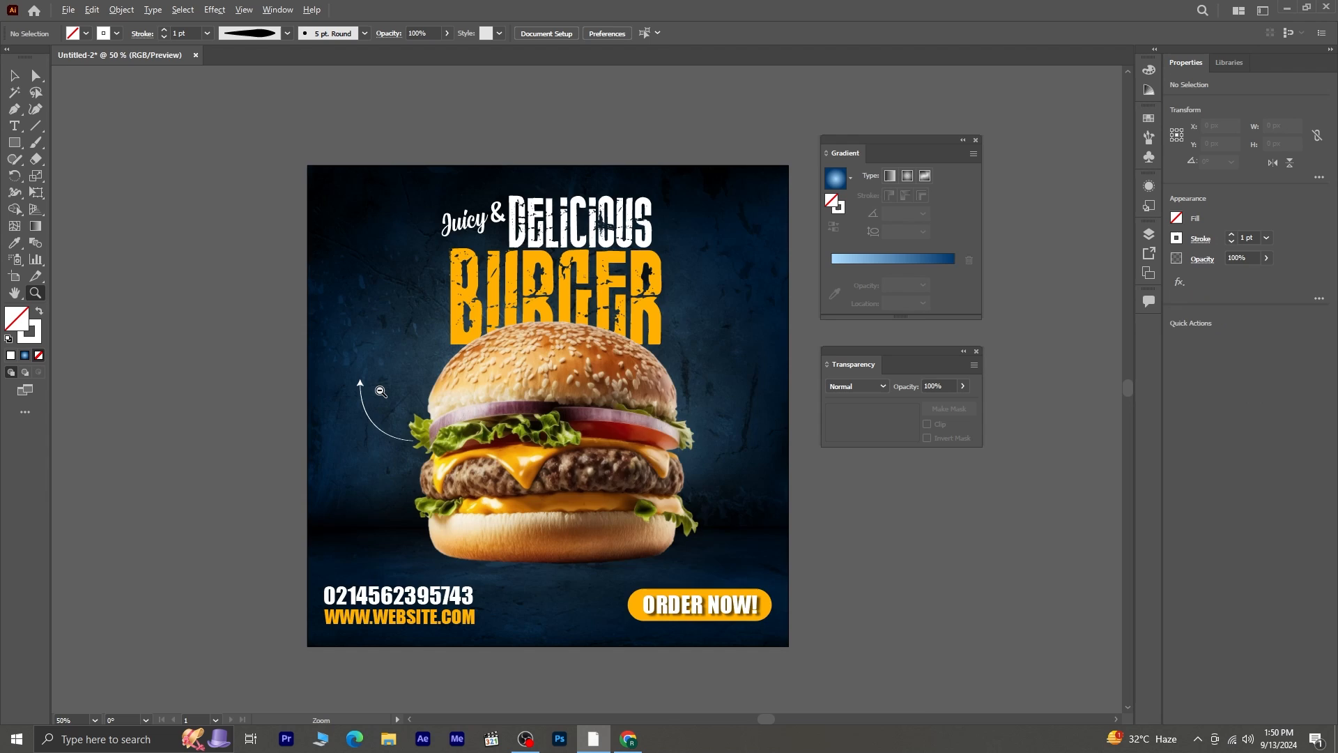
left_click(381, 391)
left_click(339, 401)
left_click(15, 127)
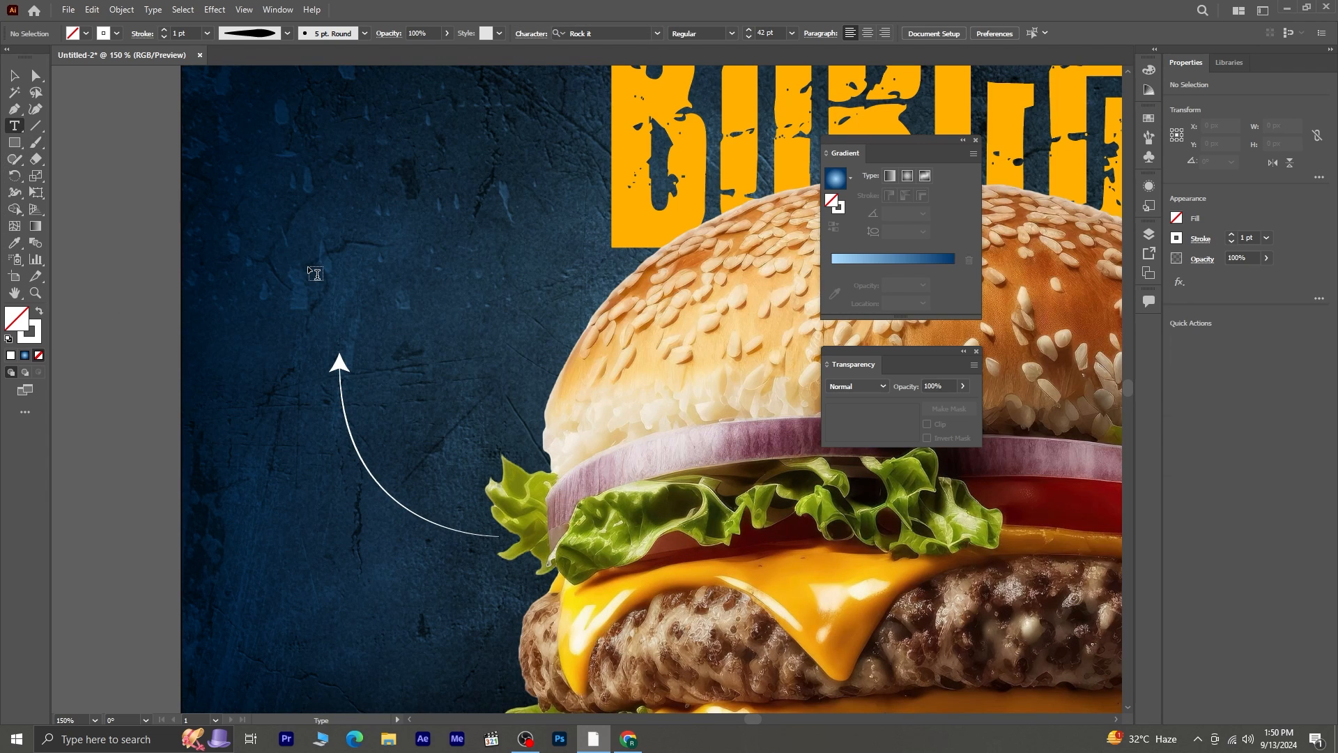
left_click(280, 246)
type("FREE HOME DELIVERY")
- Copy the "Juicy" lettering's style onto the whole "free home delivery" text and set its leading to 74 pt
left_click_drag(602, 261, 267, 166)
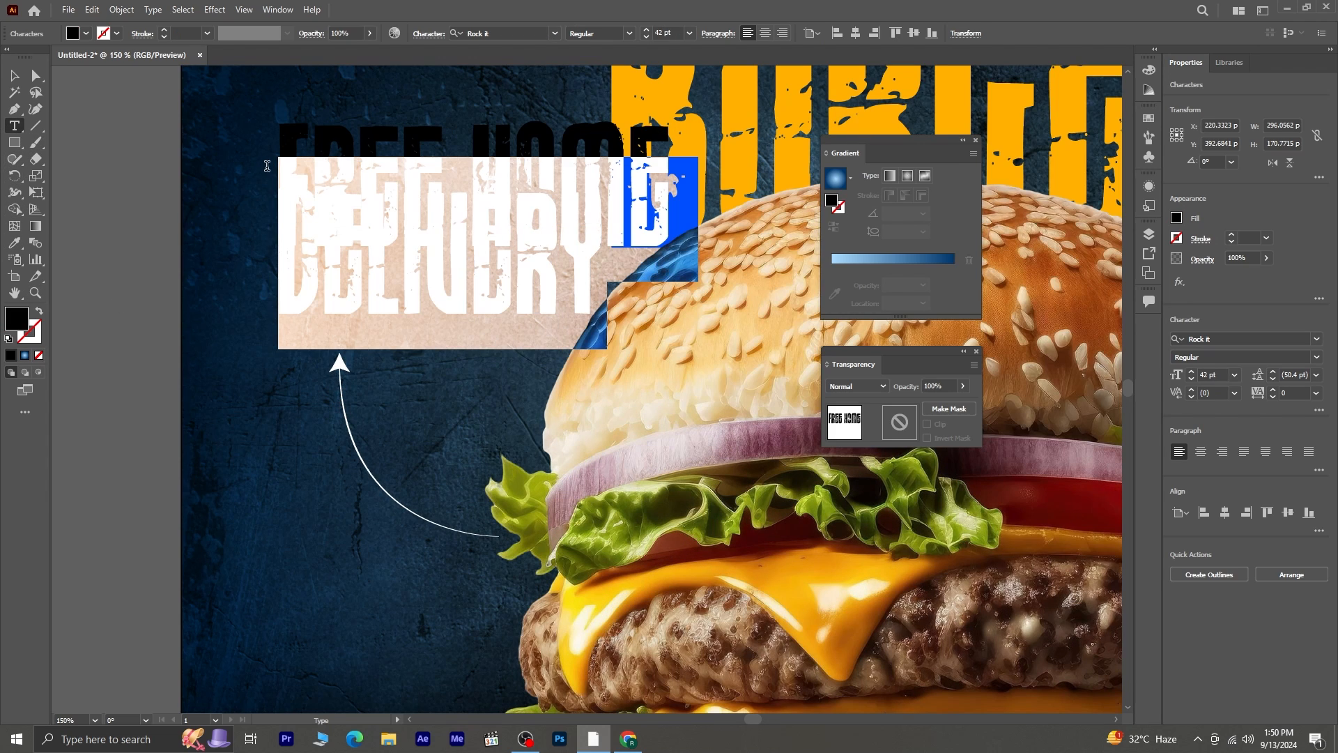
scroll(700, 233, "down", 2)
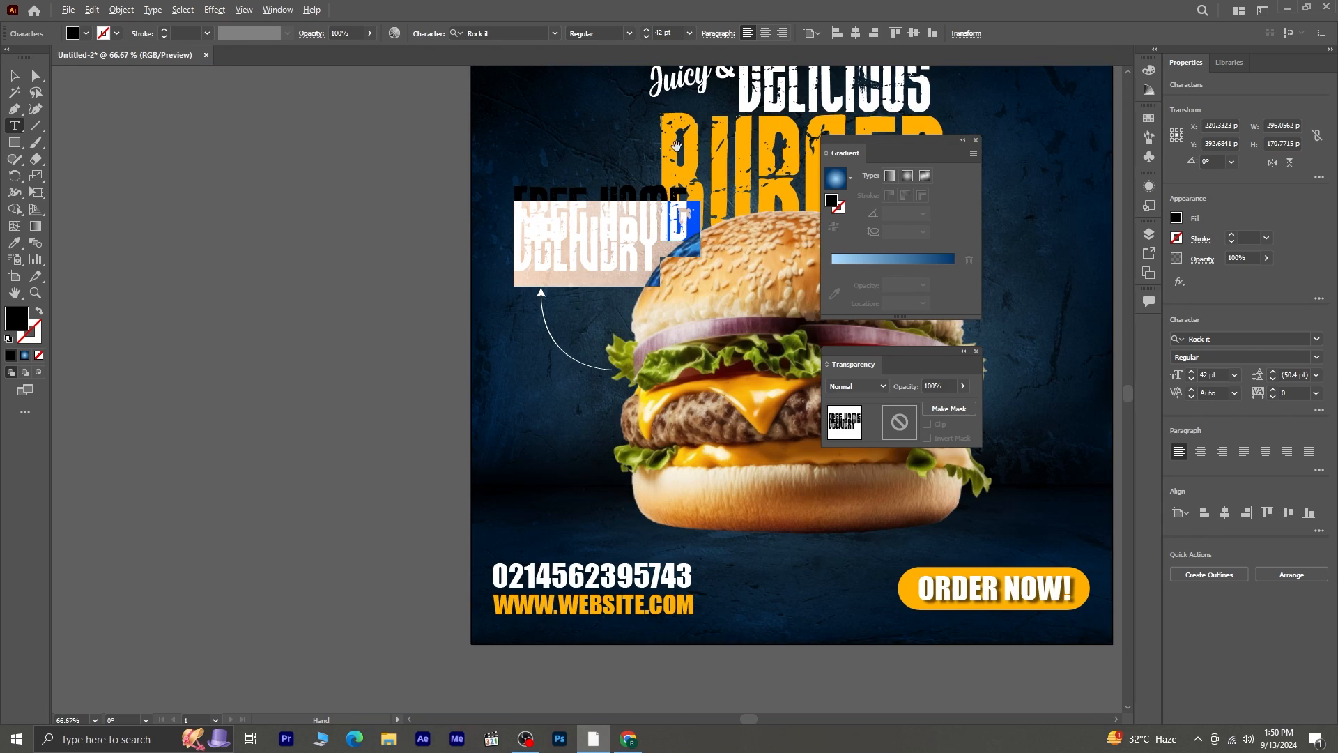
left_click(15, 243)
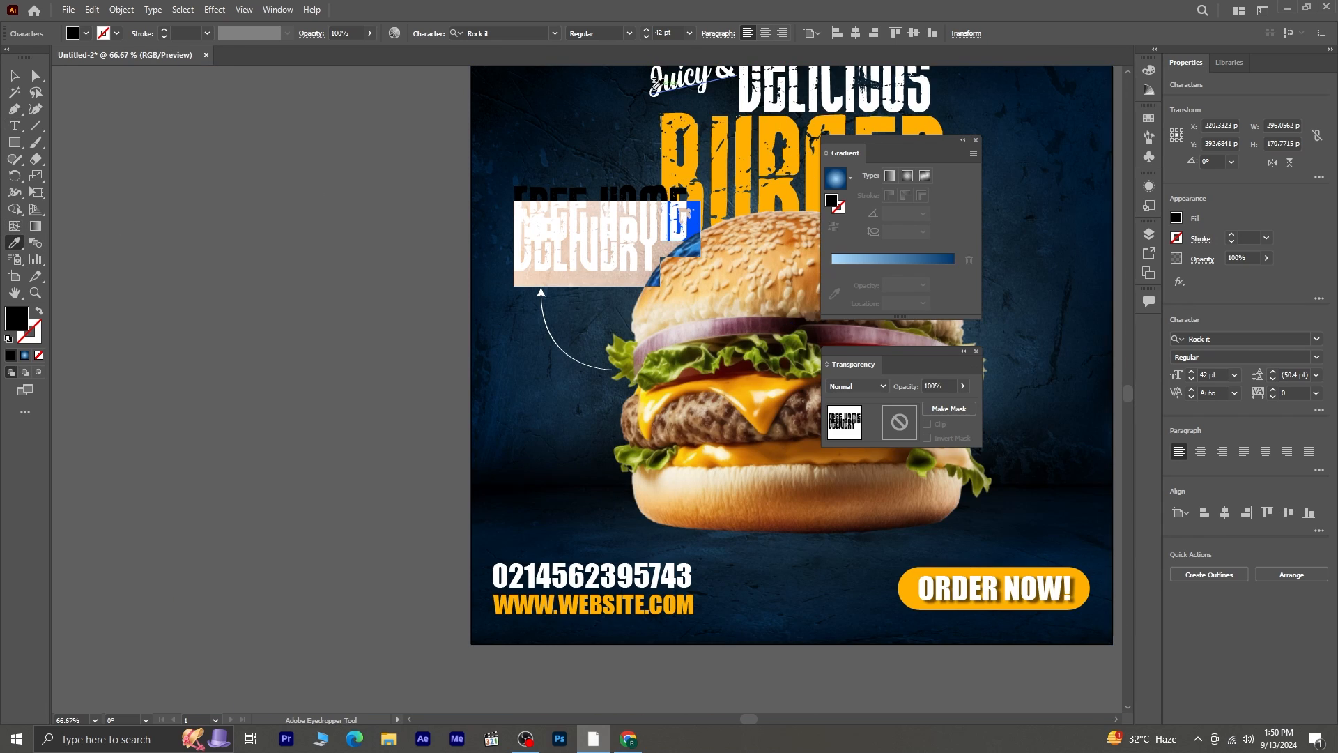
left_click(658, 75)
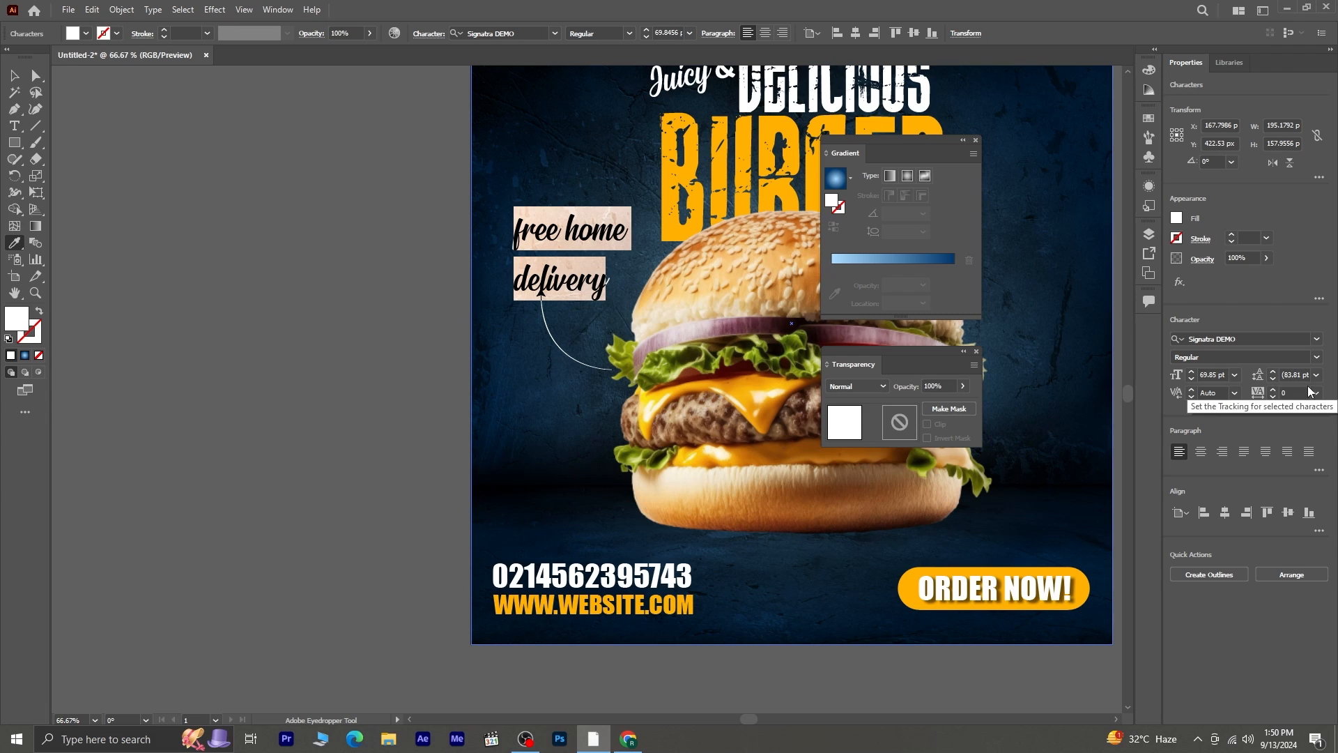
left_click(1274, 380)
left_click(1273, 380)
left_click(1273, 381)
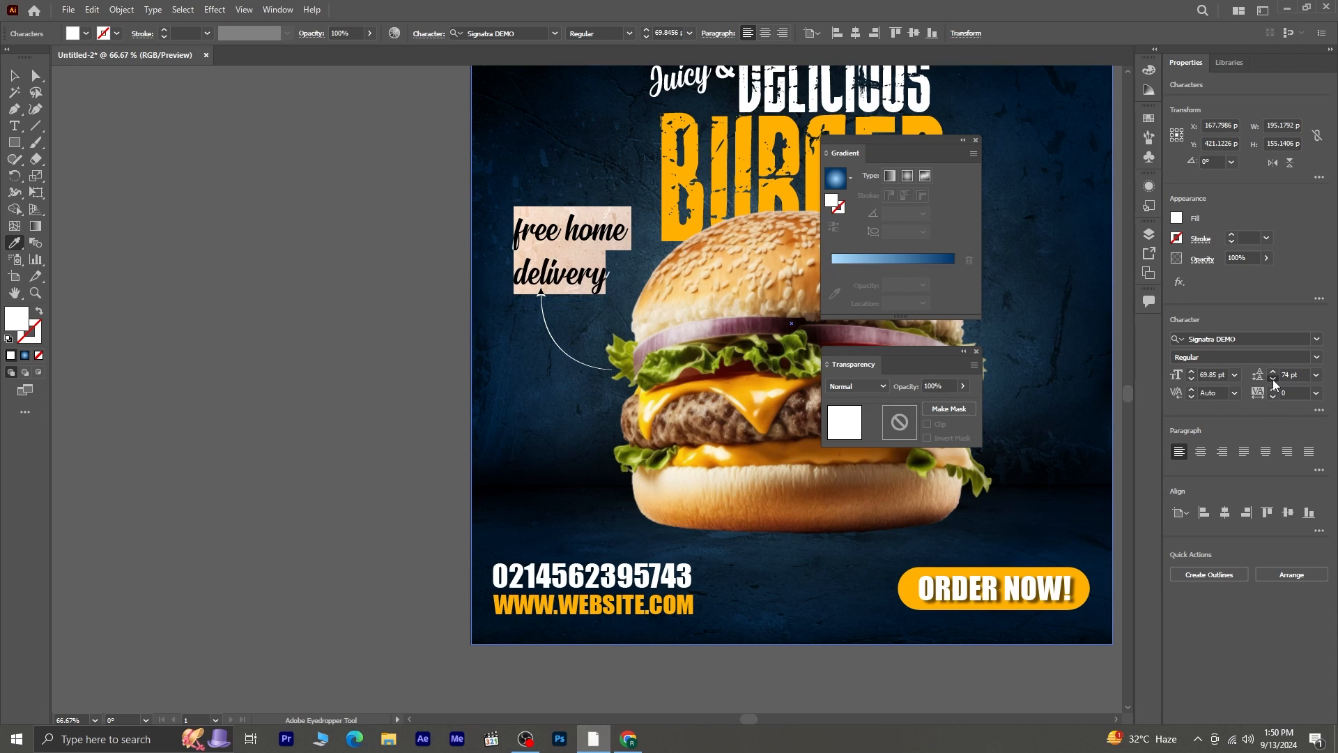
- Centre-align the "free home delivery" text and set its leading to 50 pt
left_click(1274, 380)
left_click(1203, 457)
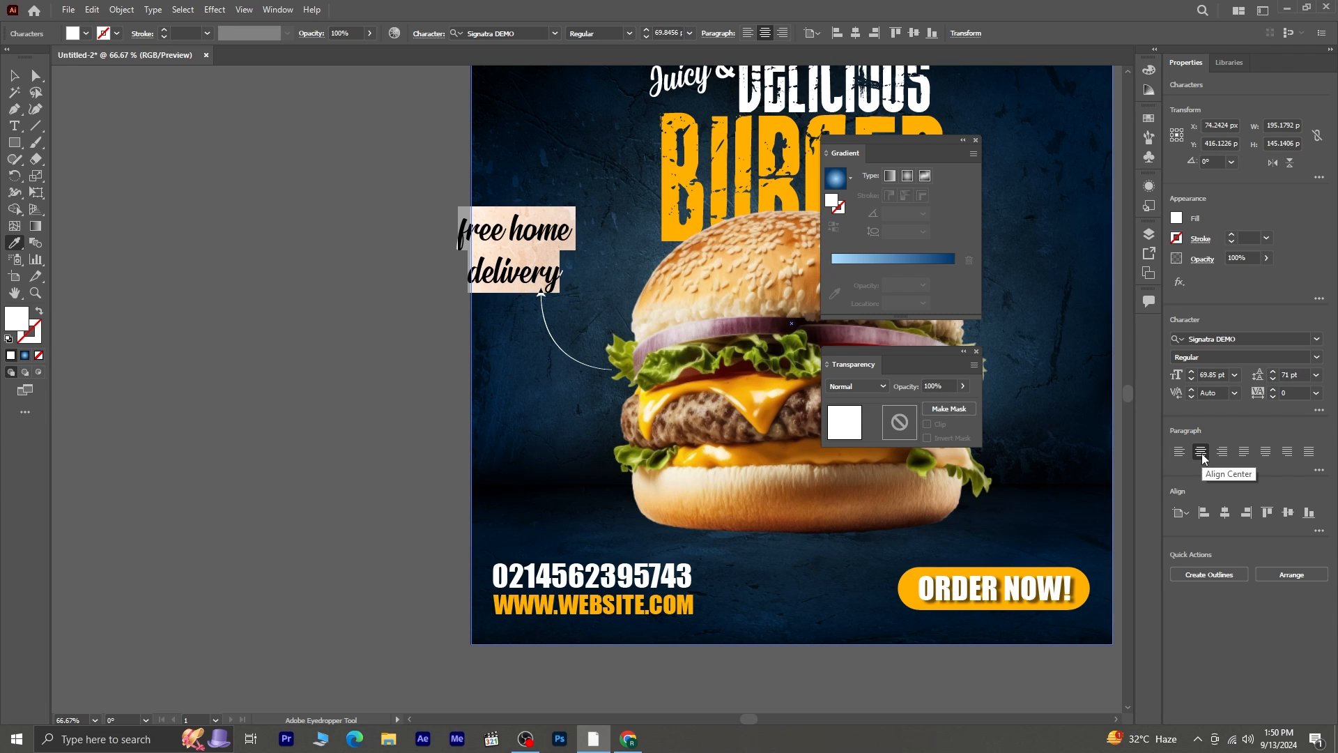
left_click(1273, 380)
left_click(1273, 381)
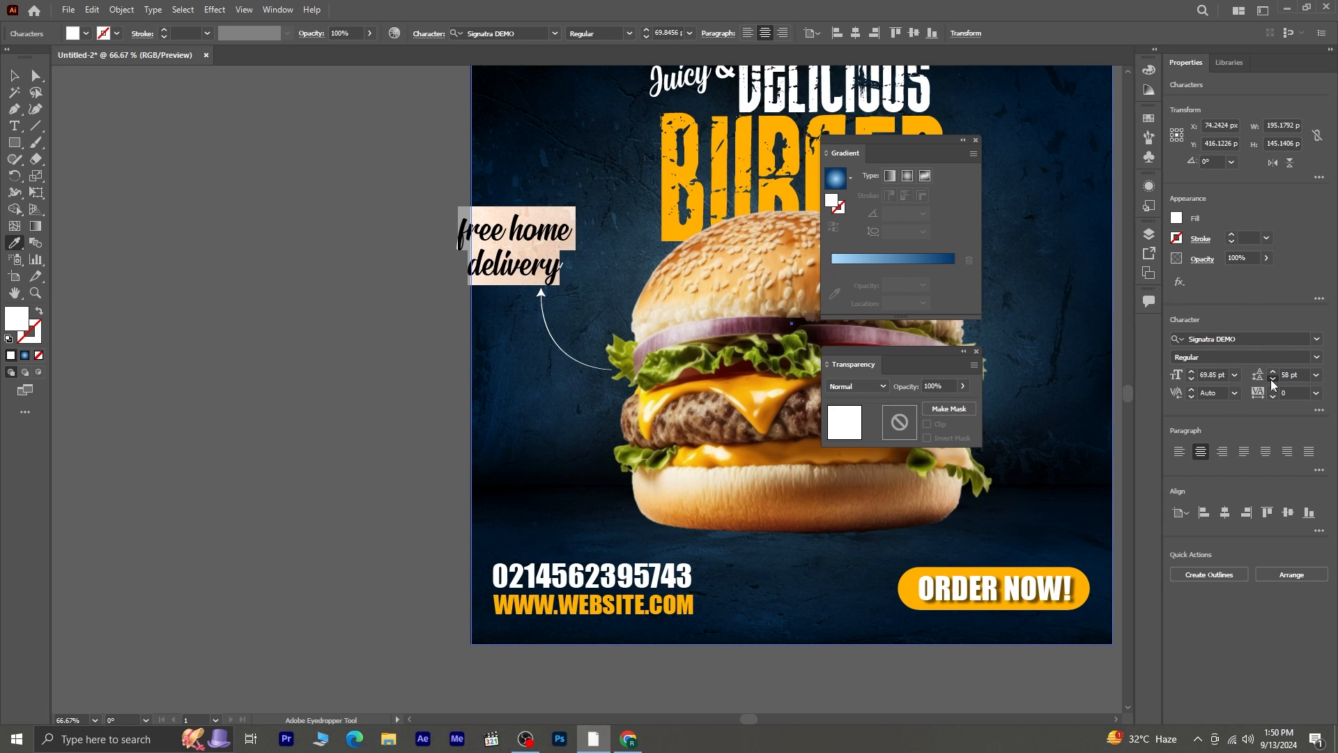
left_click(1273, 380)
left_click(1274, 381)
- Shrink the "free home delivery" text and tilt it about 17° clockwise, and scale the arrow path below it to about 119 × 102 px
left_click(14, 75)
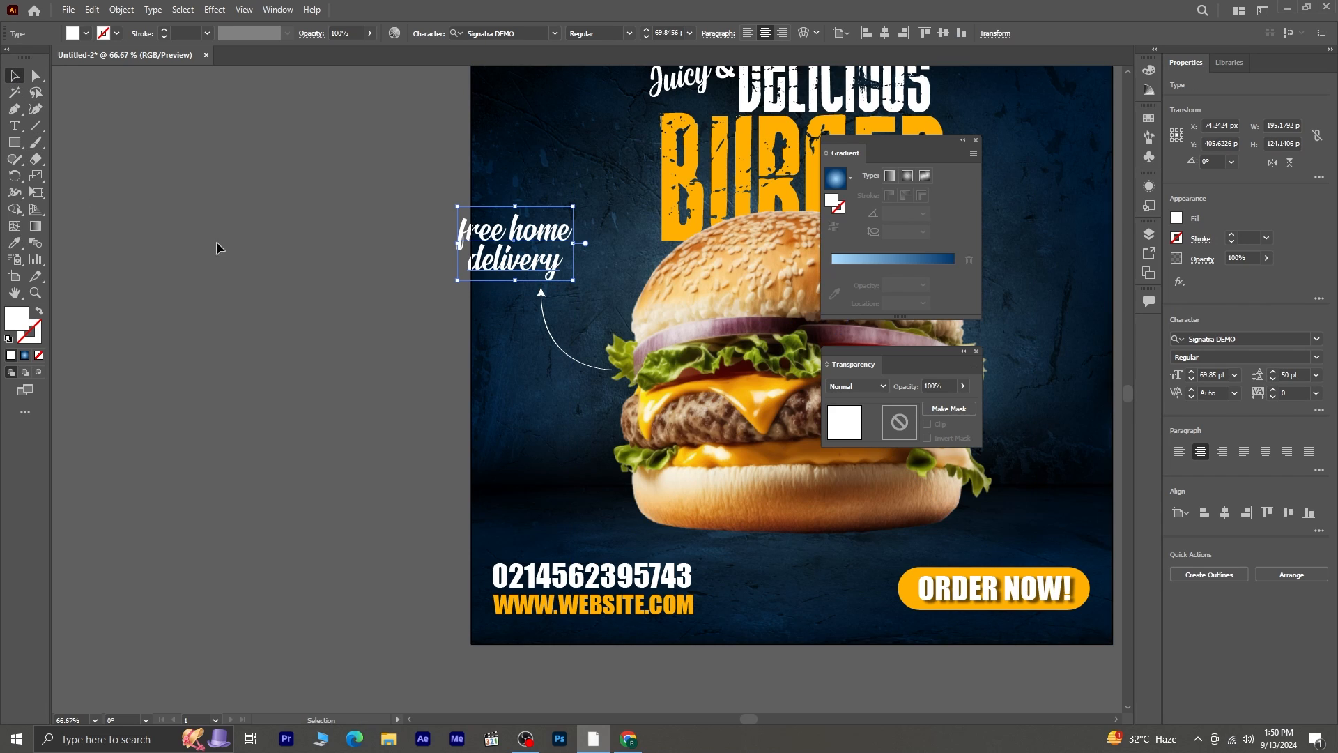
left_click_drag(565, 275, 626, 320)
left_click(545, 298)
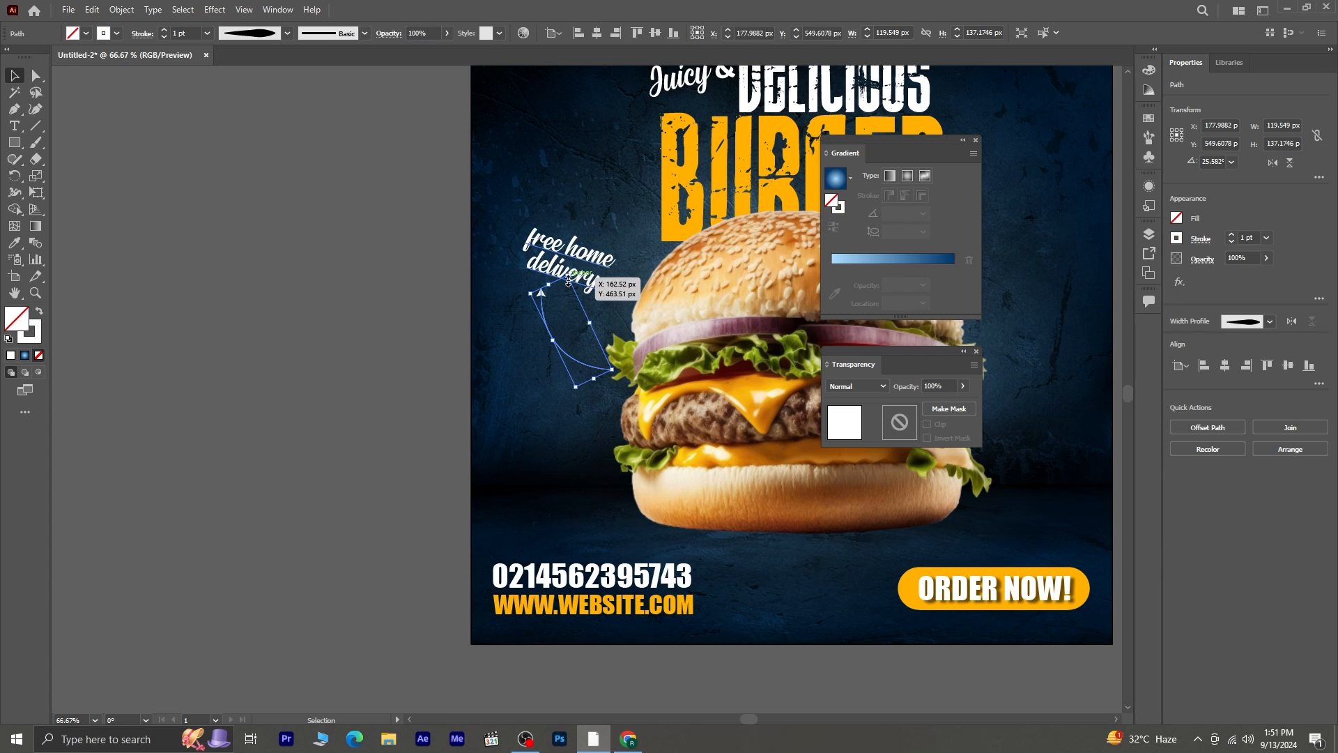
mouse_move(567, 276)
left_mouse_down()
mouse_move(586, 300)
mouse_move(569, 273)
left_mouse_up()
left_click(494, 275)
left_click(618, 364)
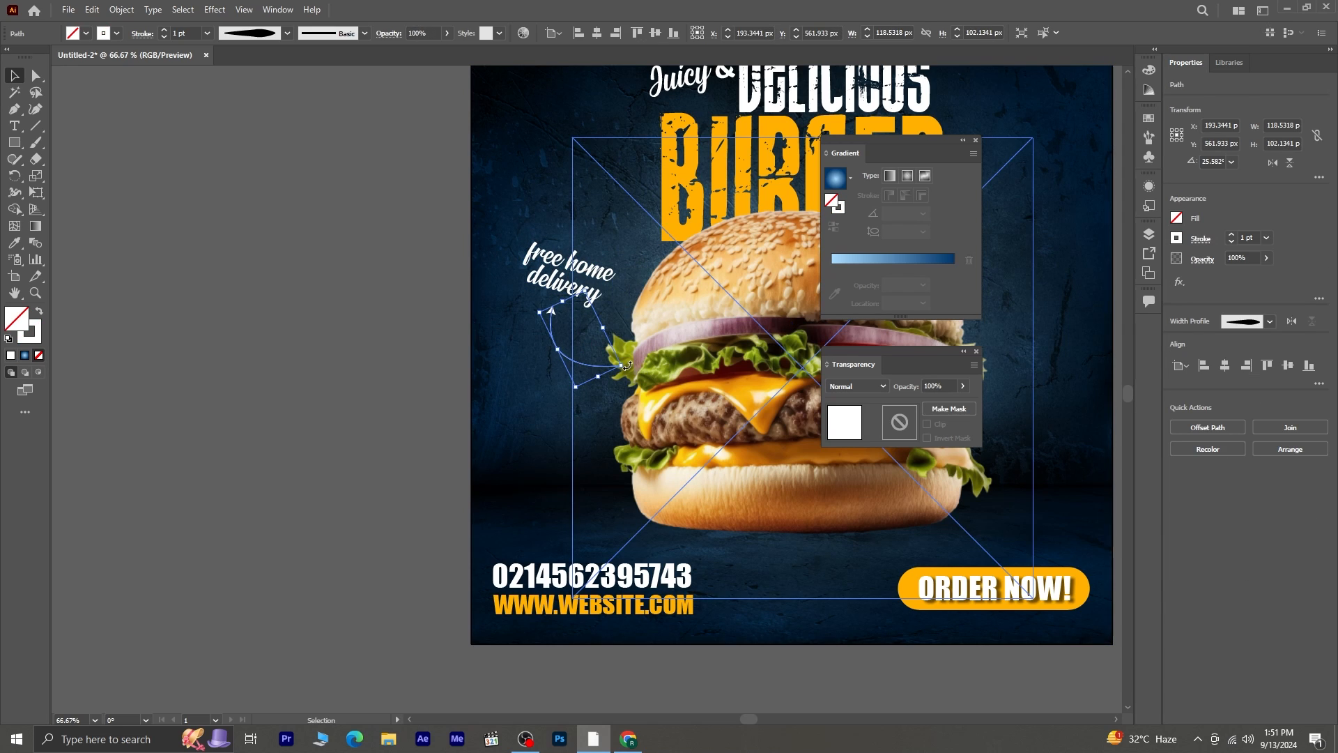
left_click(398, 323)
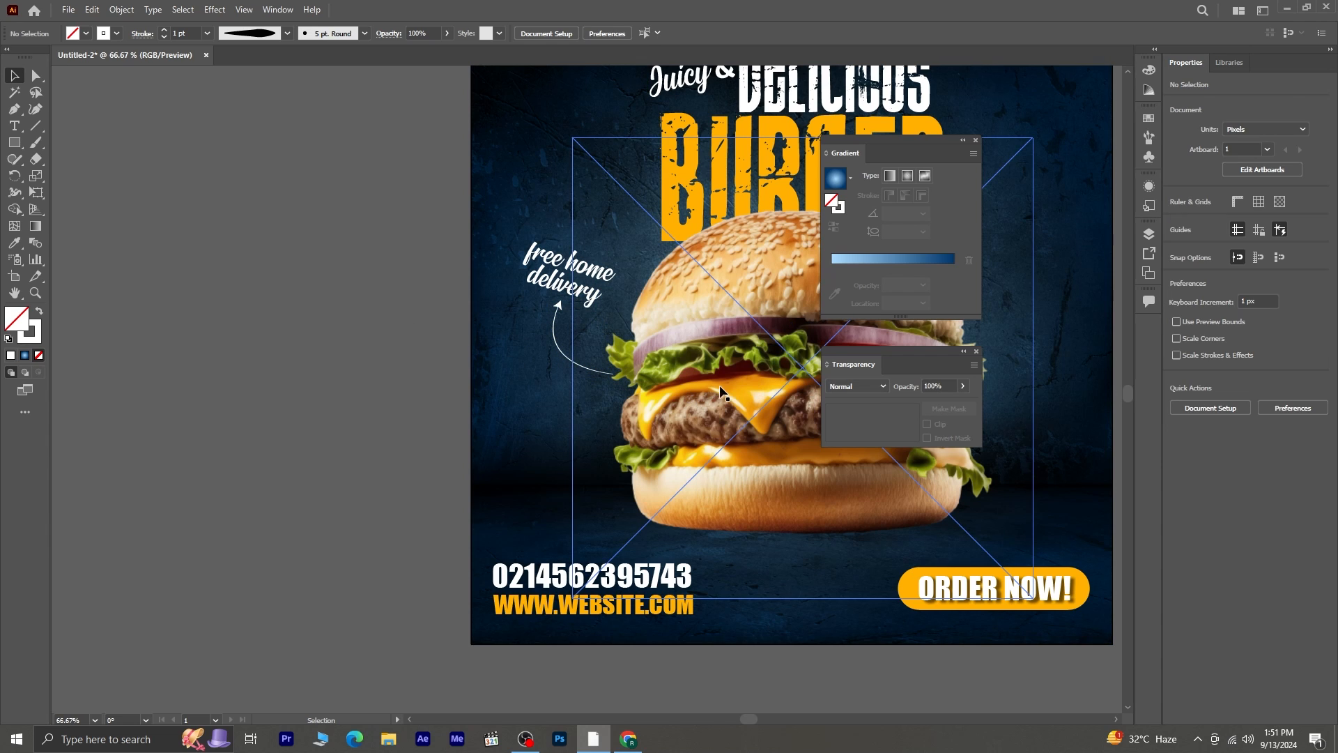
- Draw an open curved arc with the Pen tool on the background beside the upper right of the burger bun
left_click_drag(678, 434, 350, 471)
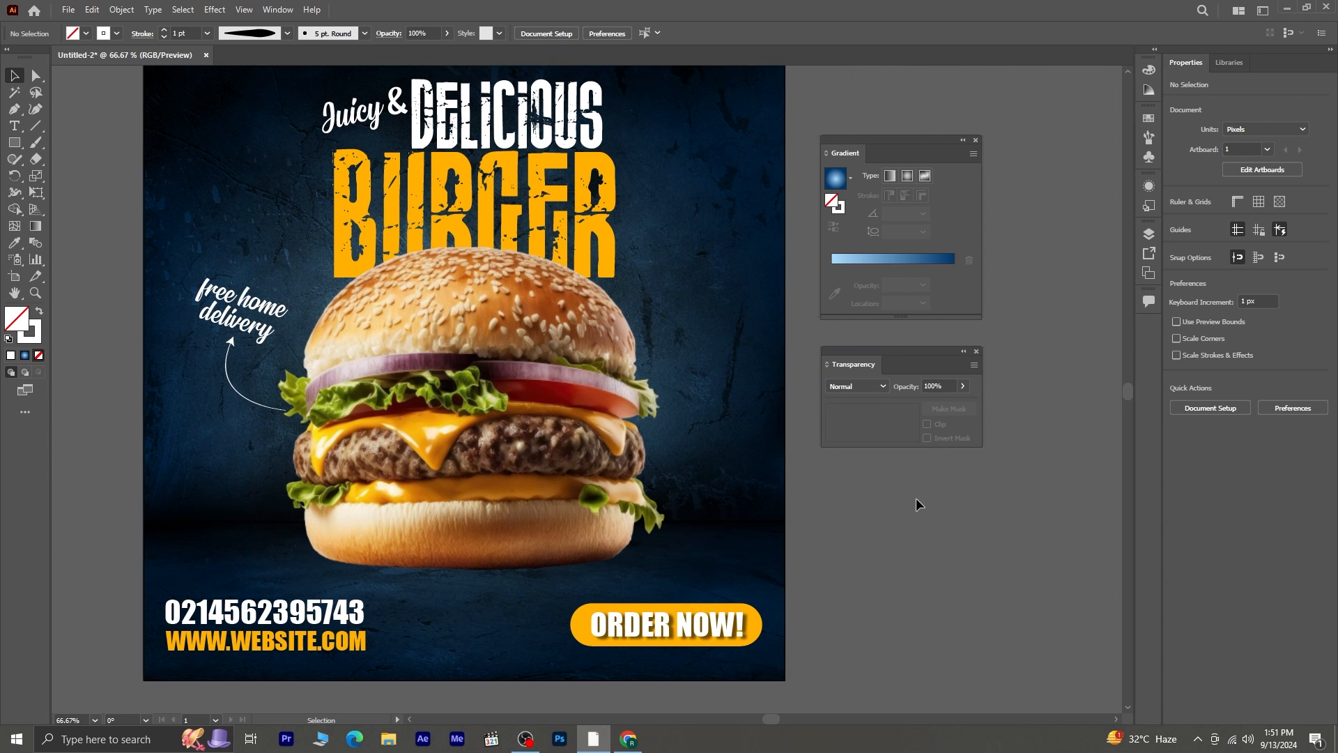
left_click(15, 111)
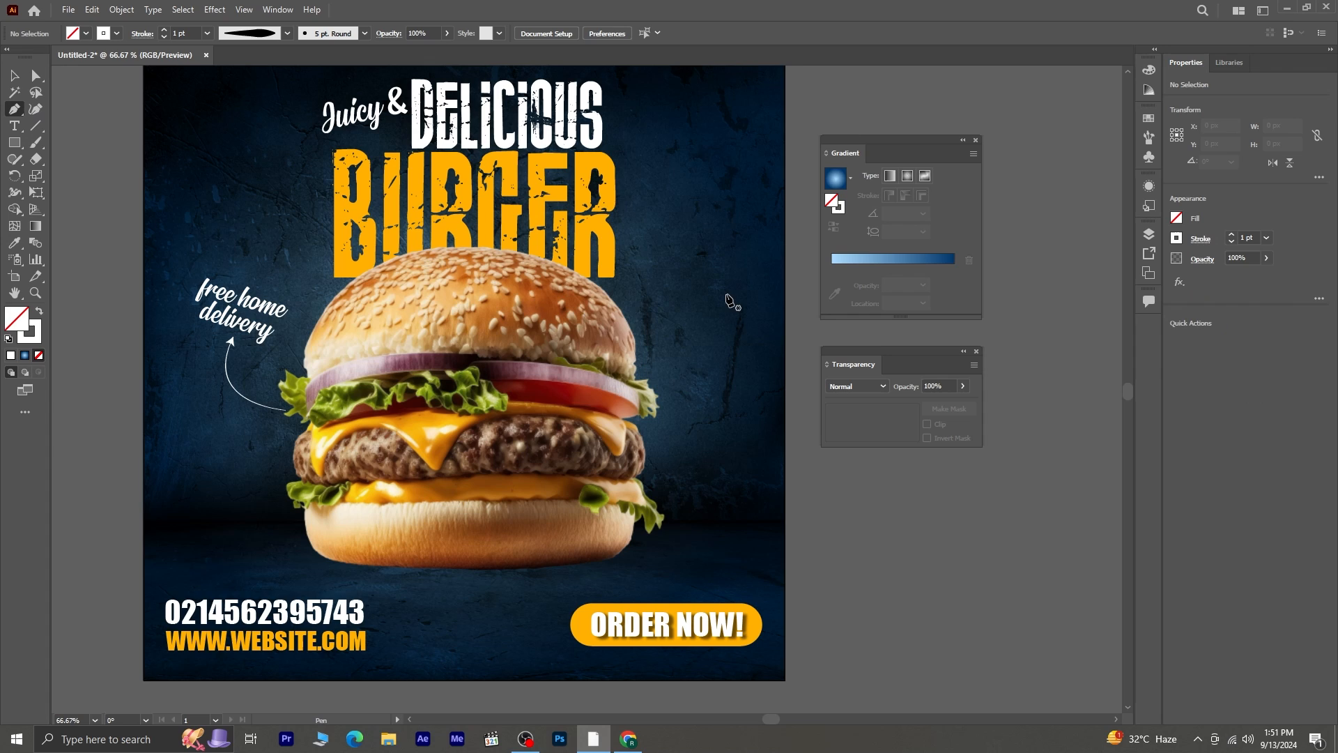
left_click(636, 313)
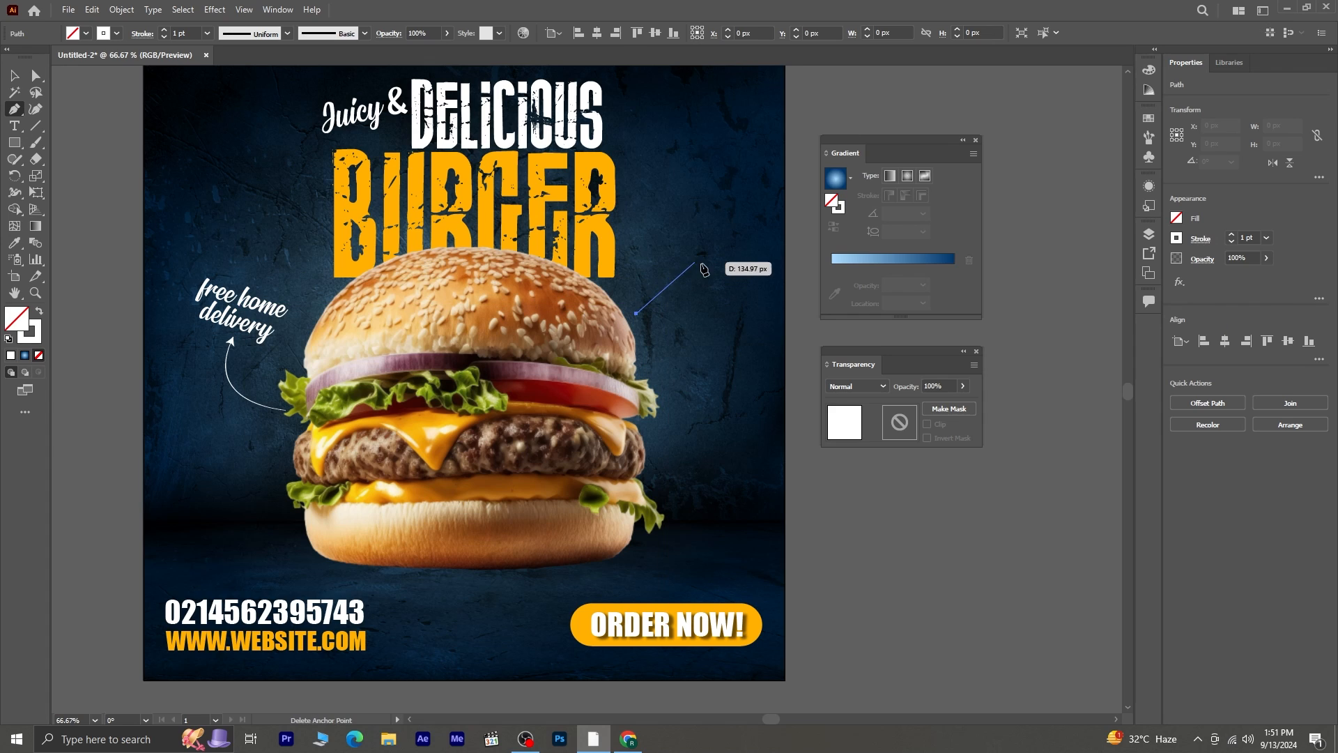
left_click_drag(718, 269, 772, 298)
left_click(14, 76)
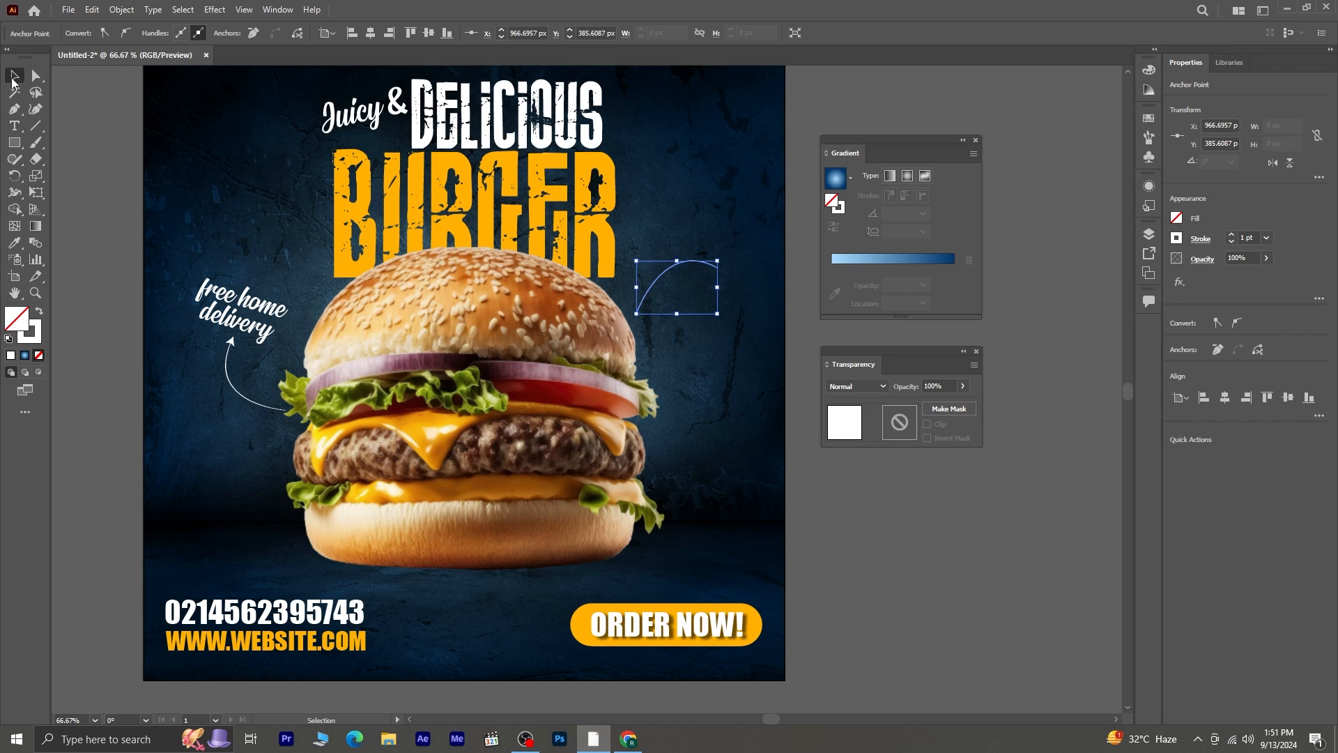
left_click(870, 486)
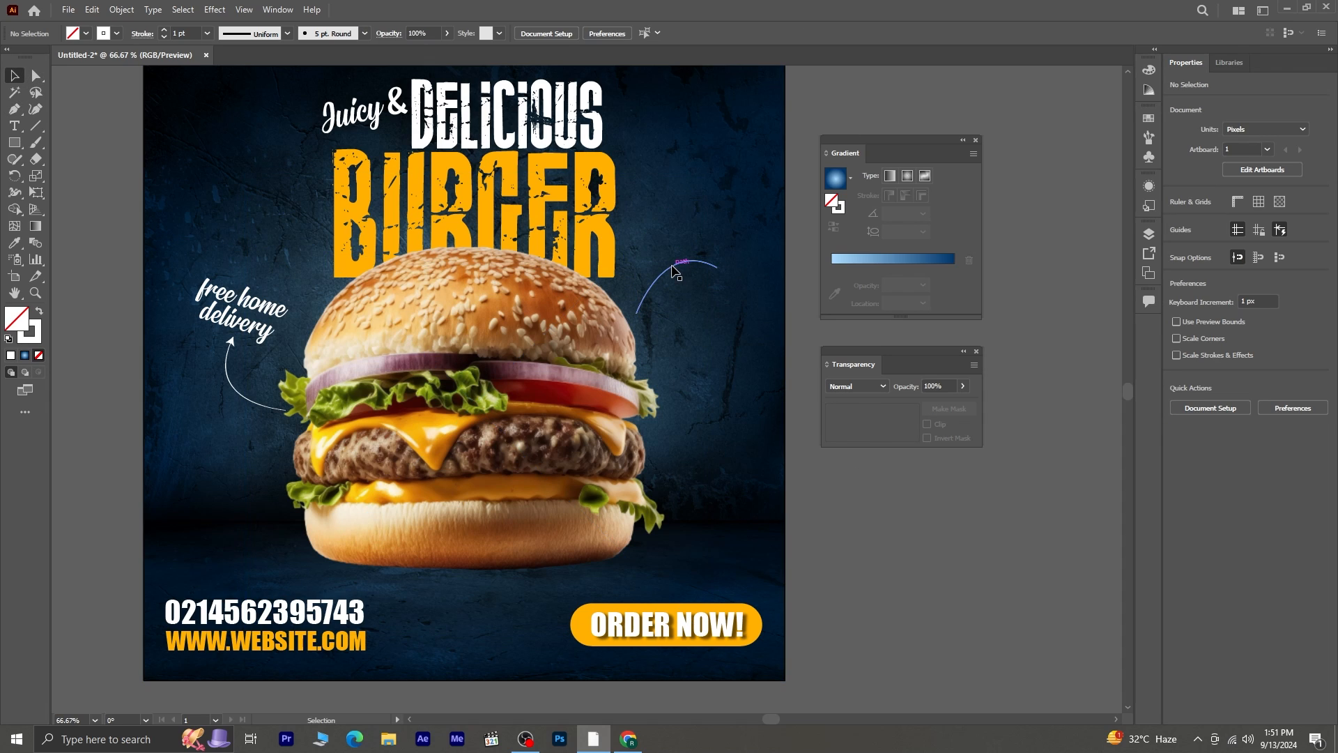
- Duplicate the arc and scale the copy to about 91 × 59 px so it nests inside the original
mouse_move(672, 265)
left_mouse_down()
mouse_move(674, 281)
mouse_move(701, 273)
mouse_move(690, 296)
mouse_move(692, 268)
left_mouse_up()
left_click(854, 511)
left_click(674, 291)
key("ctrl+shift+a")
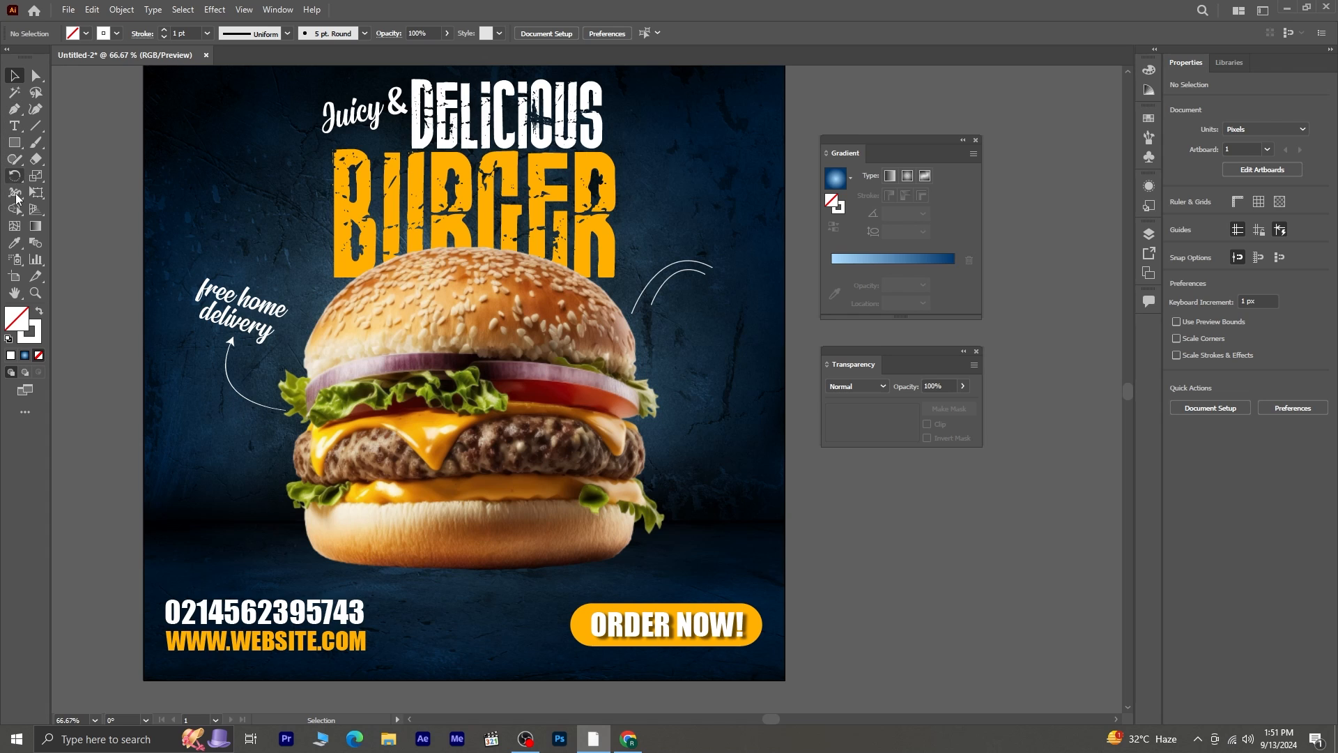
- Copy the "free home delivery" text beneath the two arcs, replace its wording with "20%off" and tilt it about 17° counterclockwise
left_click(257, 299)
left_click_drag(258, 298, 709, 345)
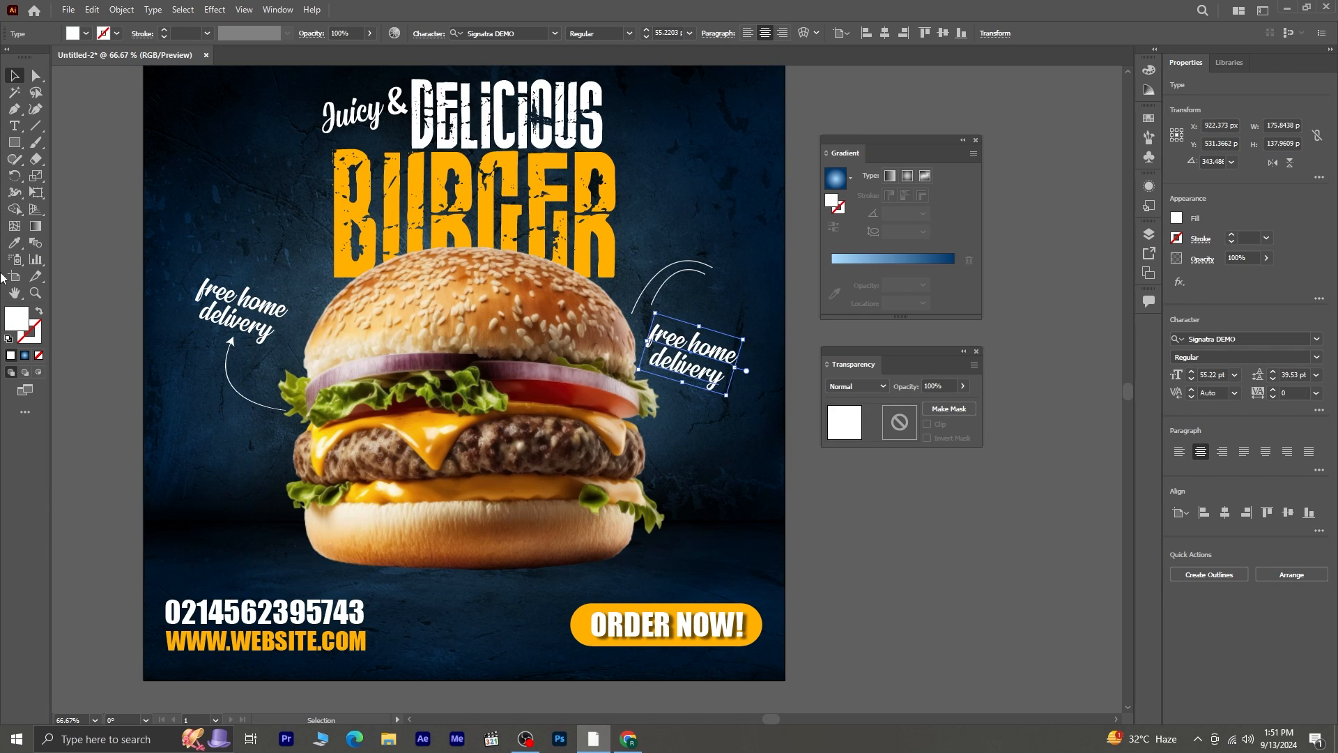
left_click(17, 129)
left_click(655, 327)
key("ctrl+a")
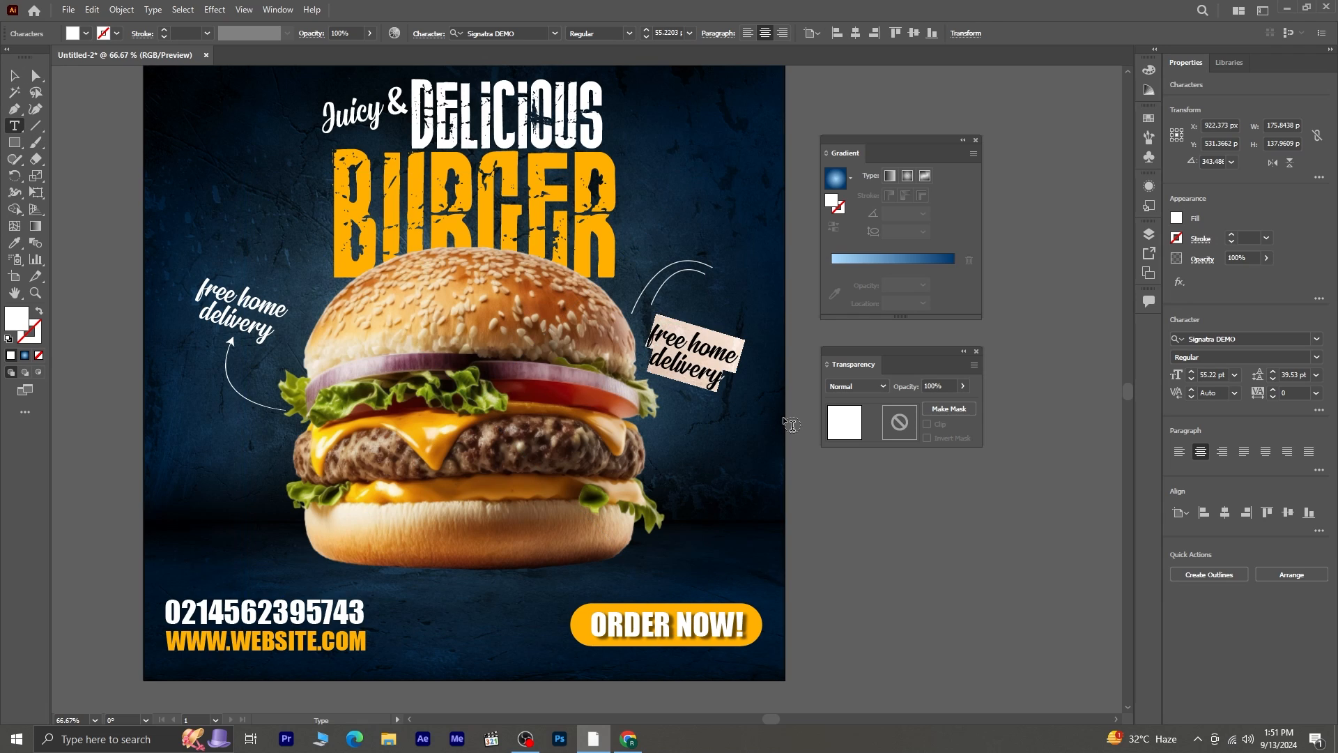
type("20")
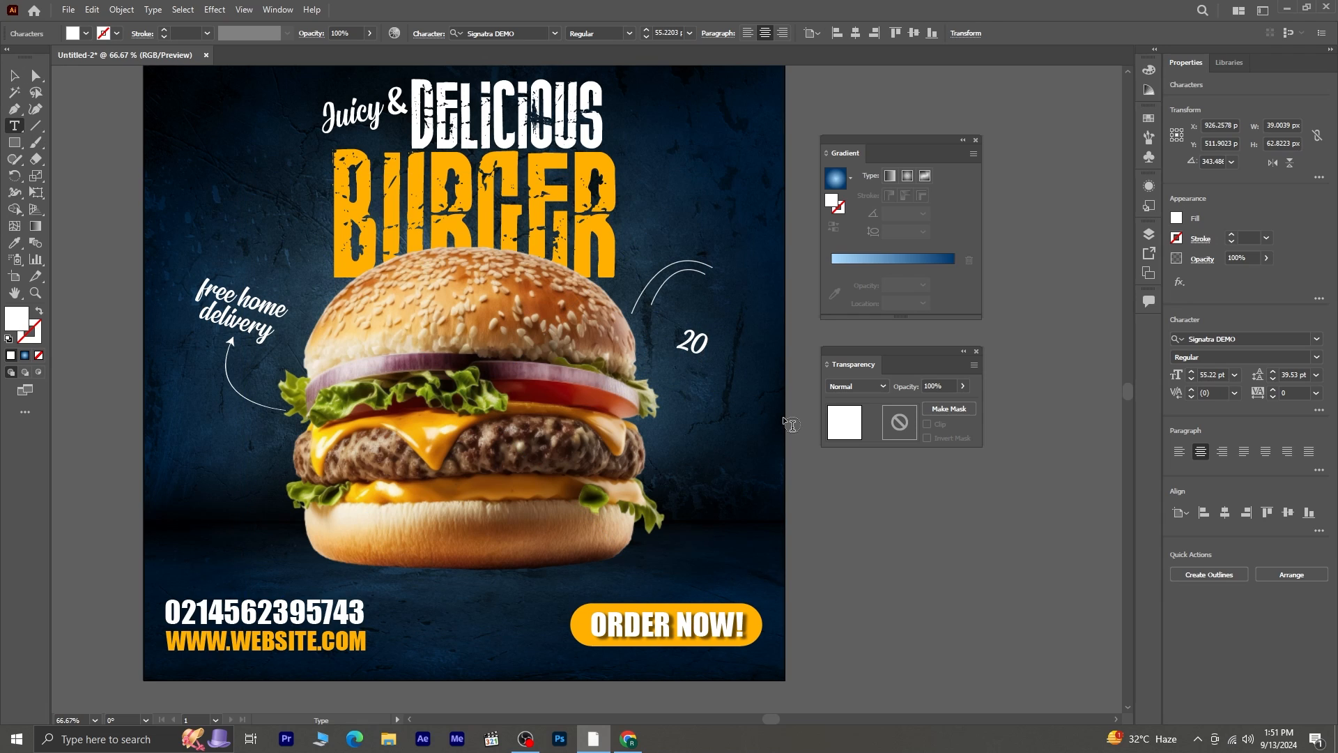
type("%off")
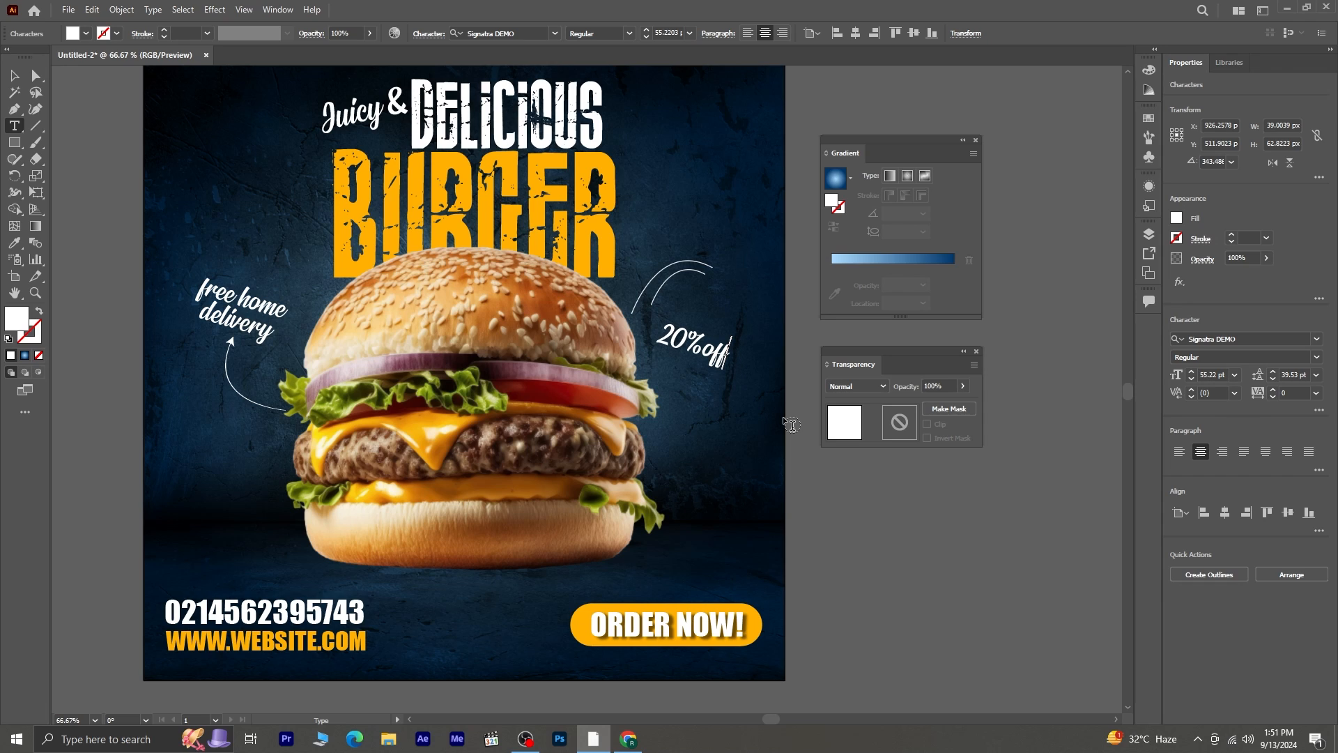
left_click(14, 76)
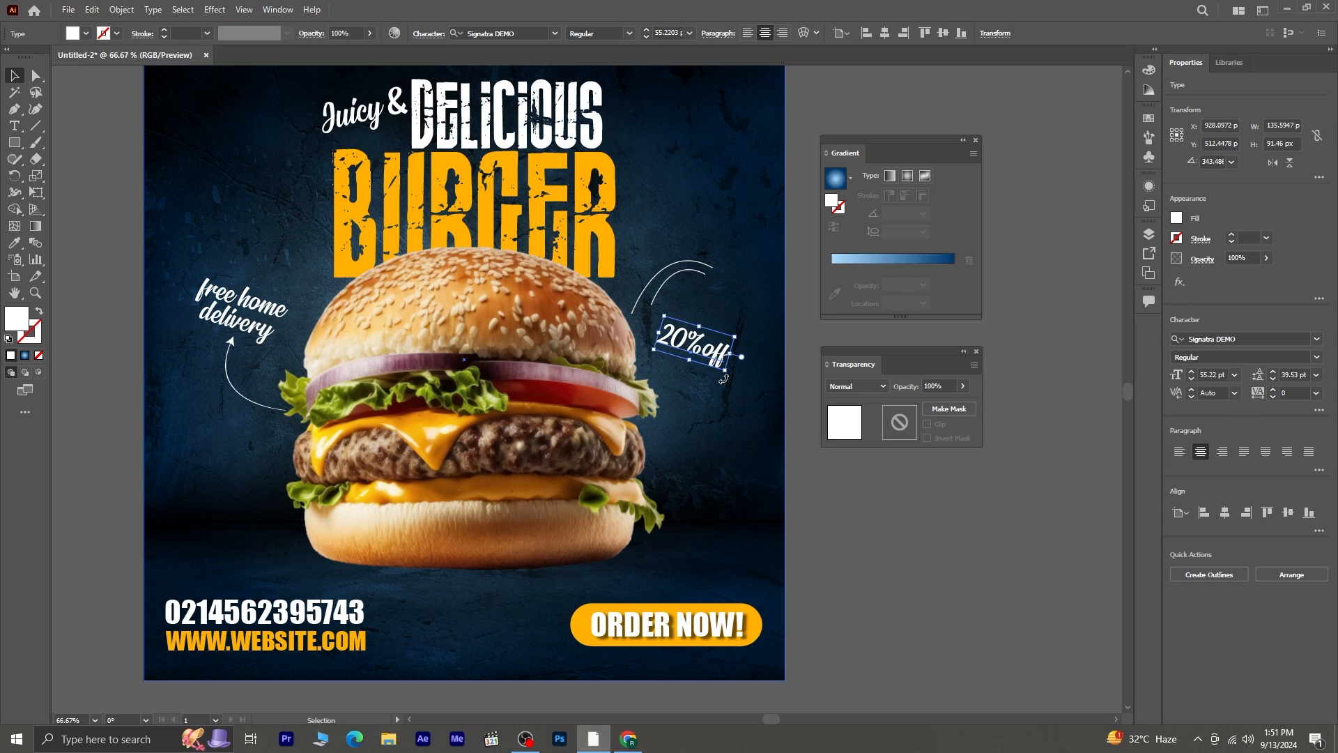
left_click_drag(724, 379, 686, 339)
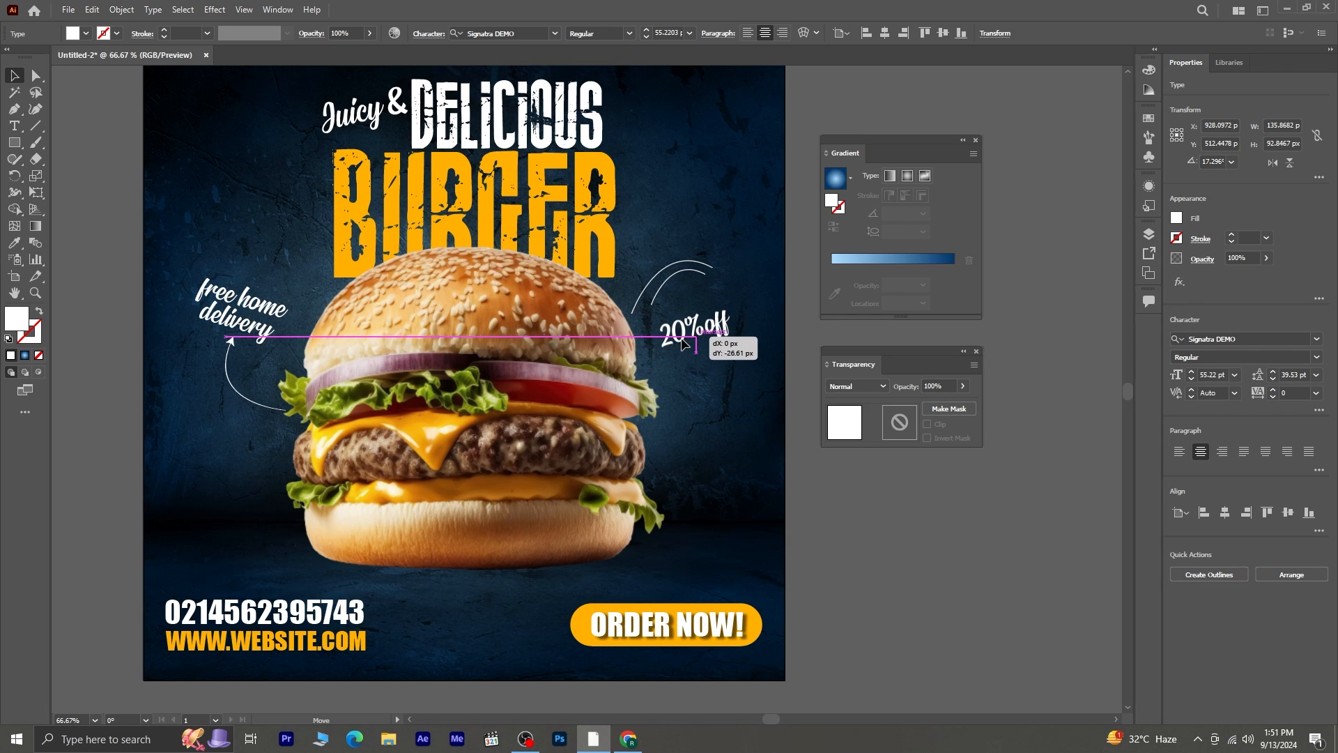
- Set the inner arc's stroke colour to FFB000
left_click(667, 286)
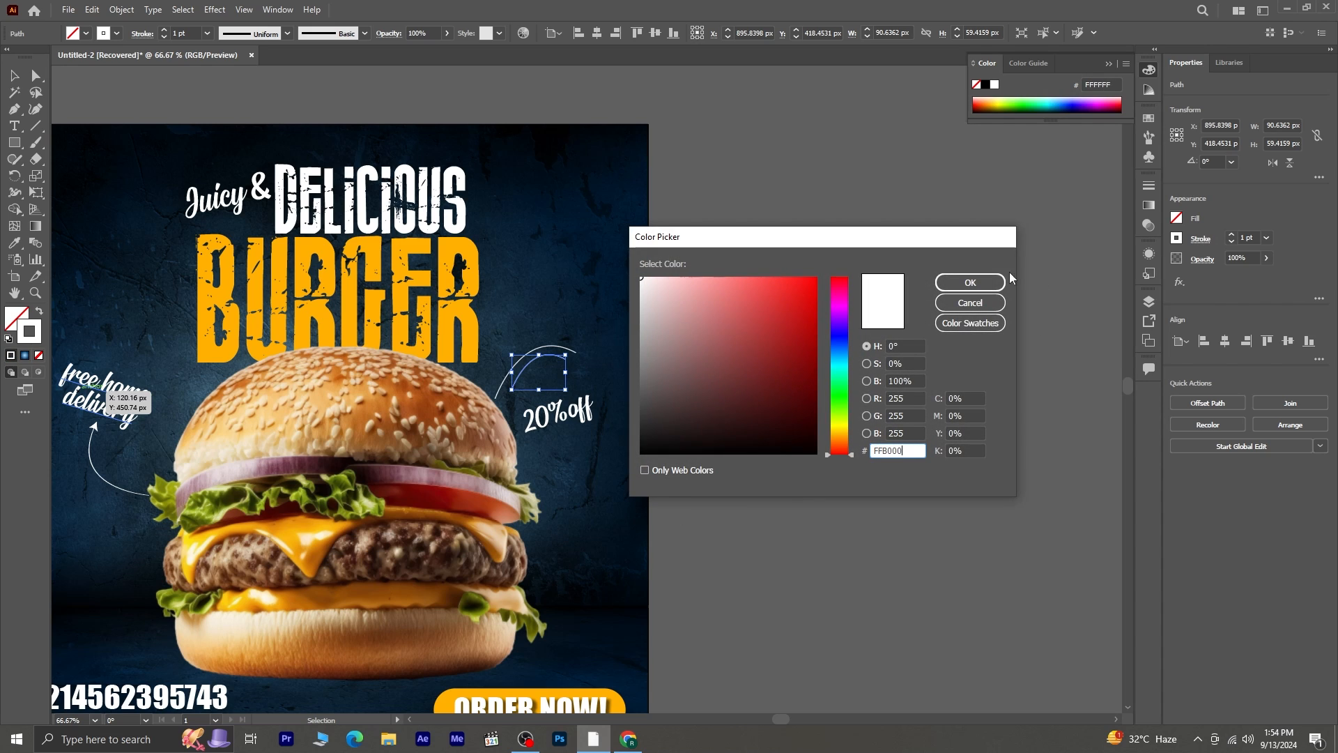
left_click(970, 283)
left_click(775, 456)
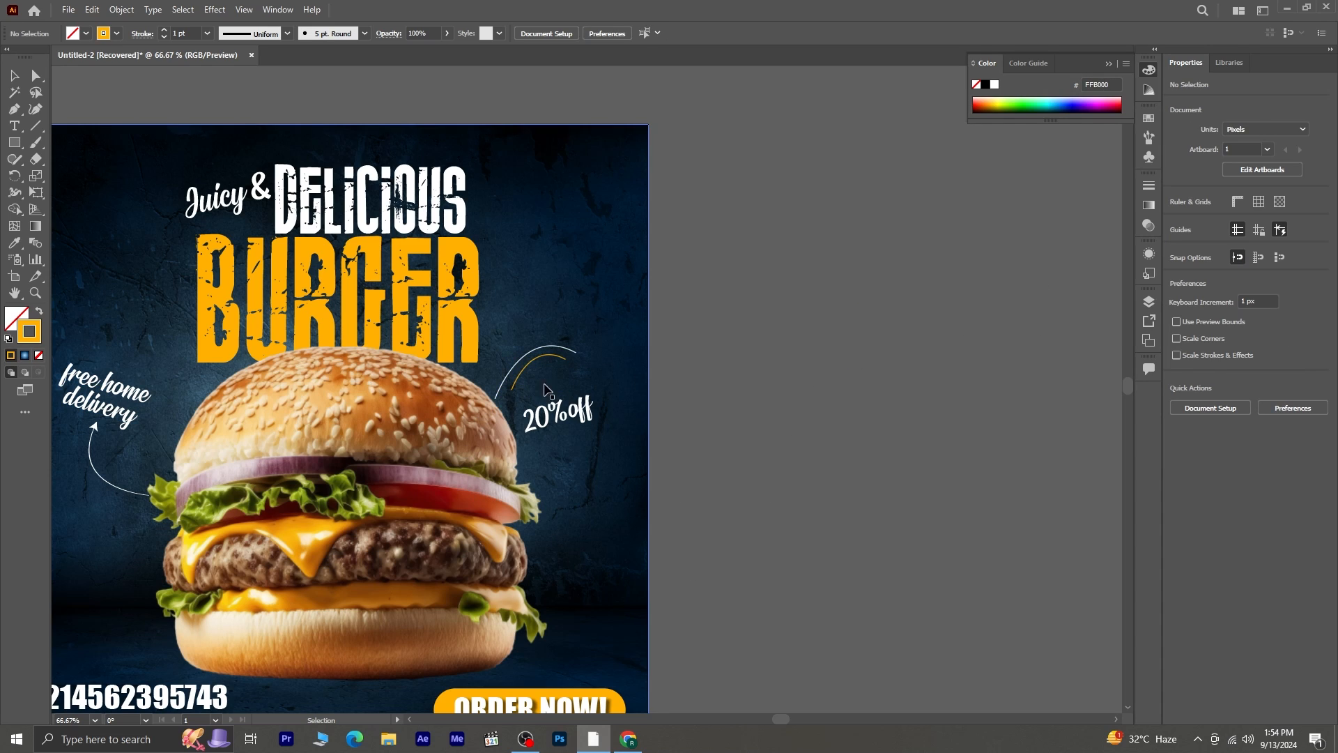
- Move the "20%off" text closer to the arcs and rotate it to nearly horizontal
mouse_move(557, 429)
left_mouse_down()
mouse_move(558, 410)
mouse_move(581, 416)
left_mouse_up()
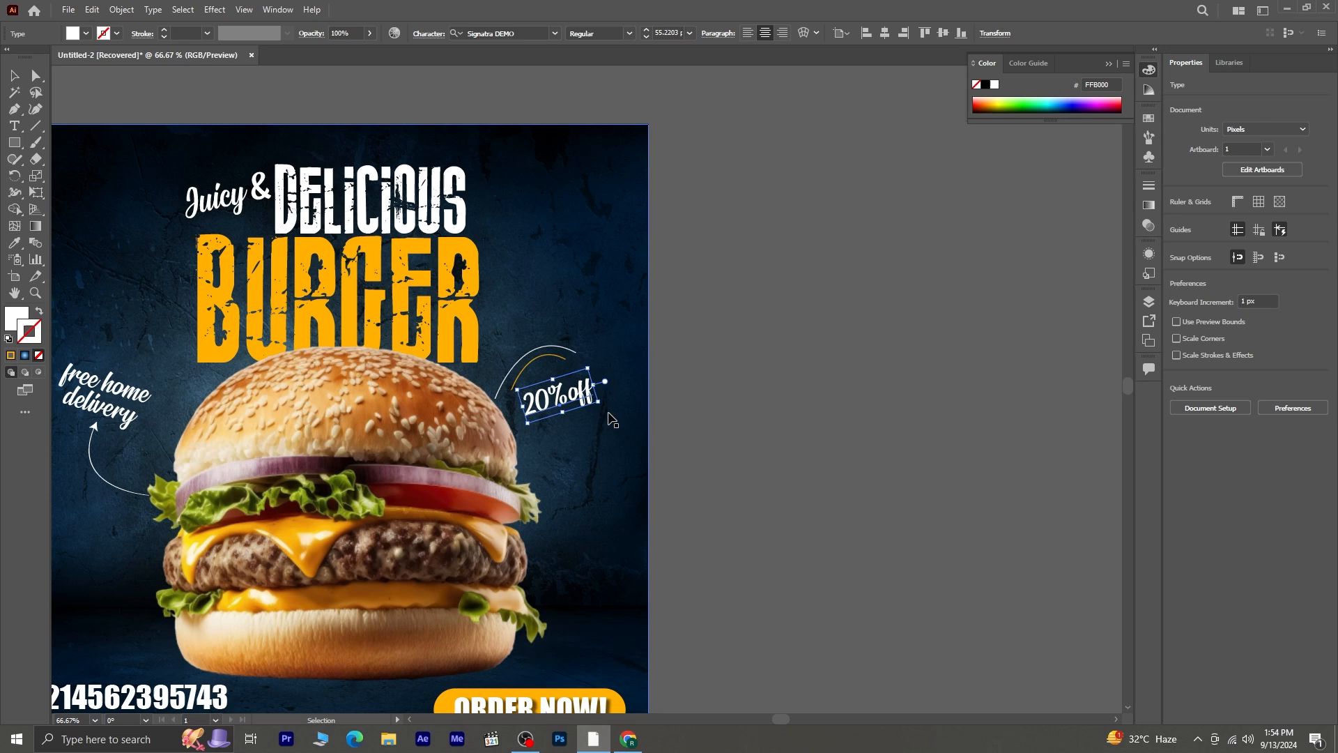
left_click(784, 430)
left_click(568, 401)
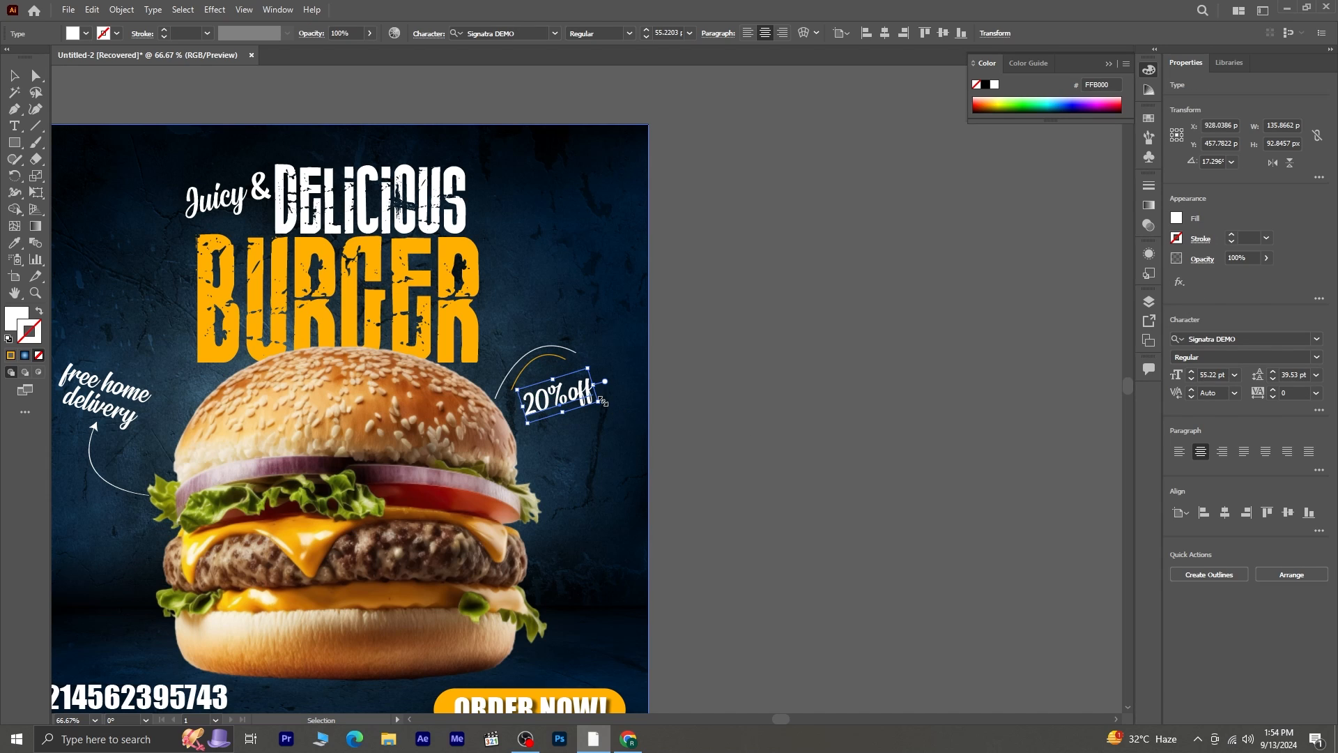
left_click_drag(605, 400, 559, 404)
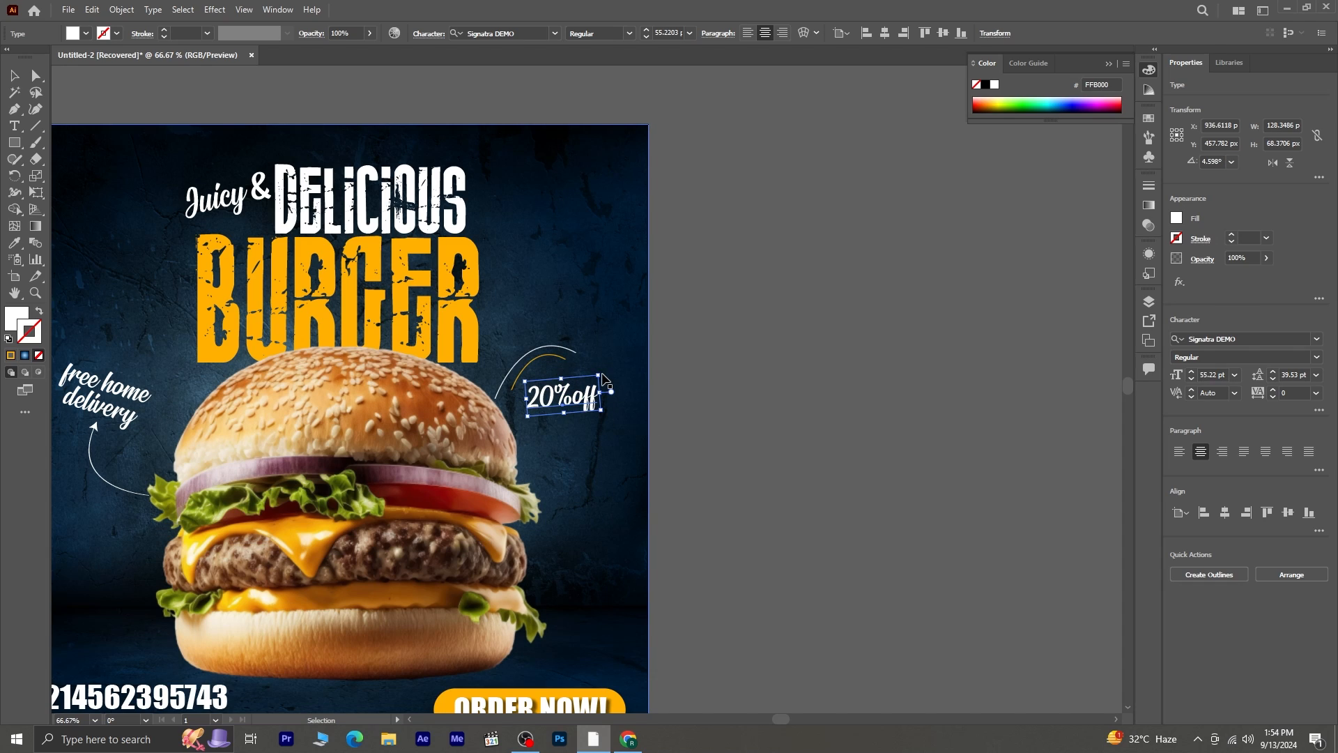
left_click(677, 407)
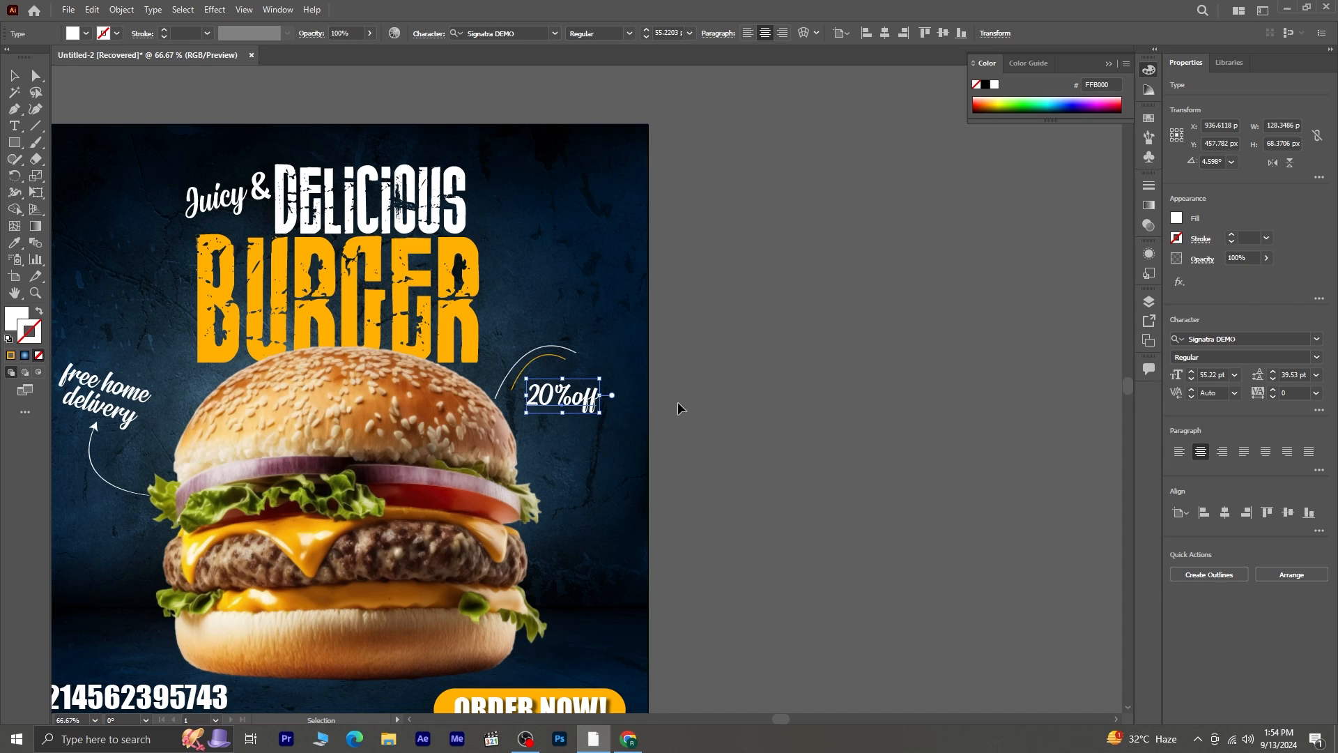
- Reflect both arcs across the horizontal axis as a copy
left_click(552, 359)
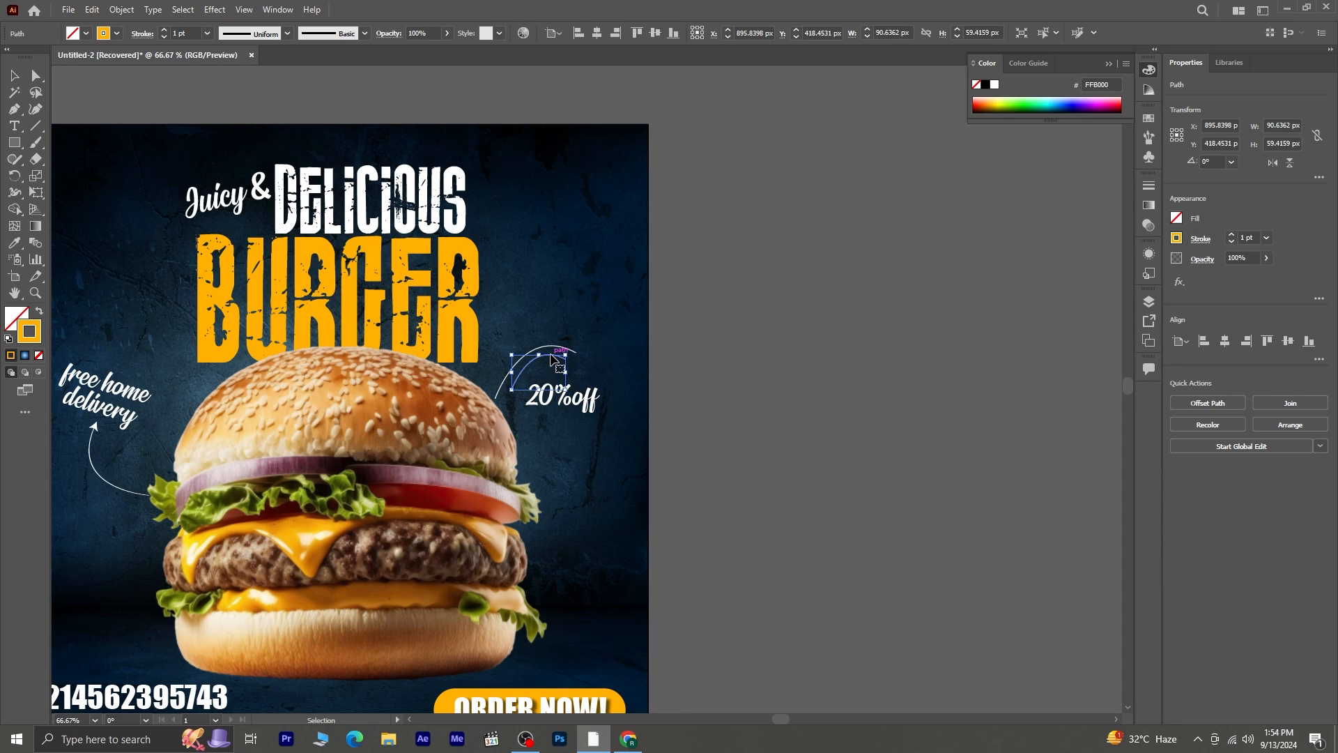
left_click(555, 348, "shift")
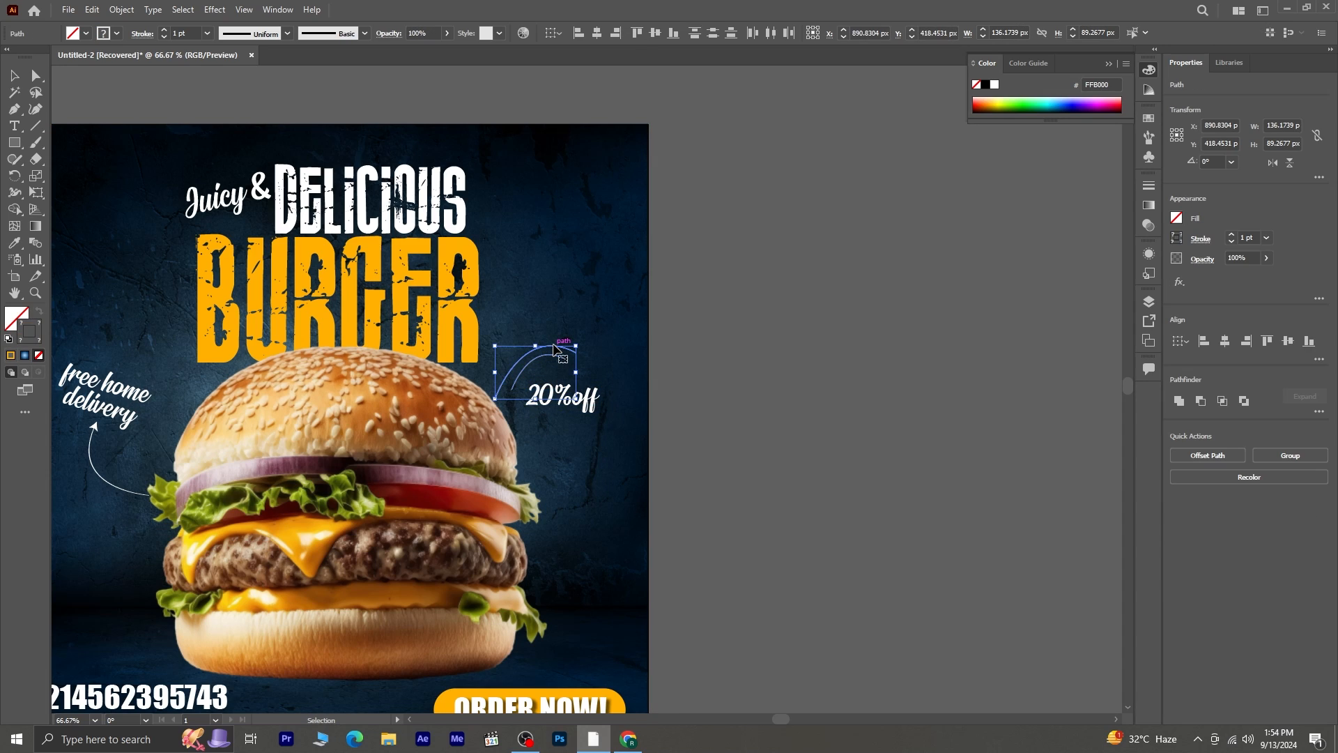
key("a")
key("v")
right_click(550, 347)
mouse_move(641, 569)
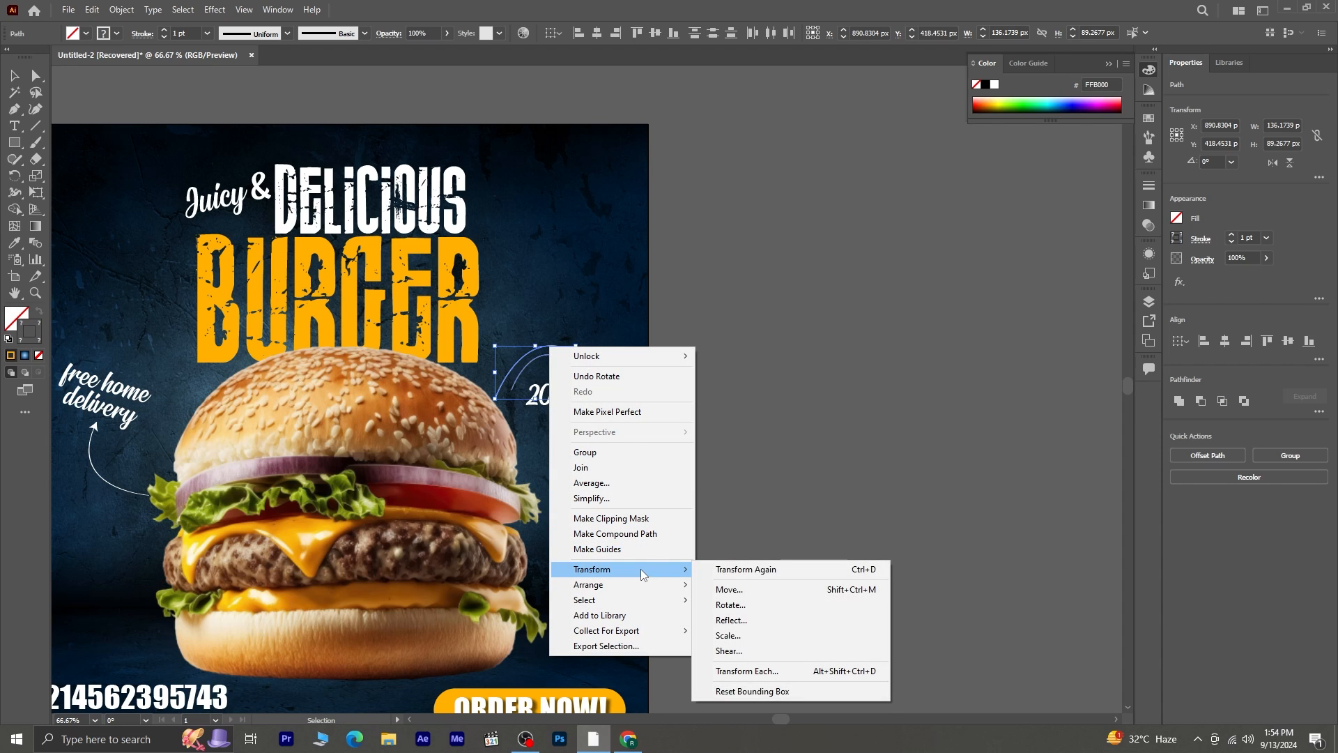
left_click(758, 618)
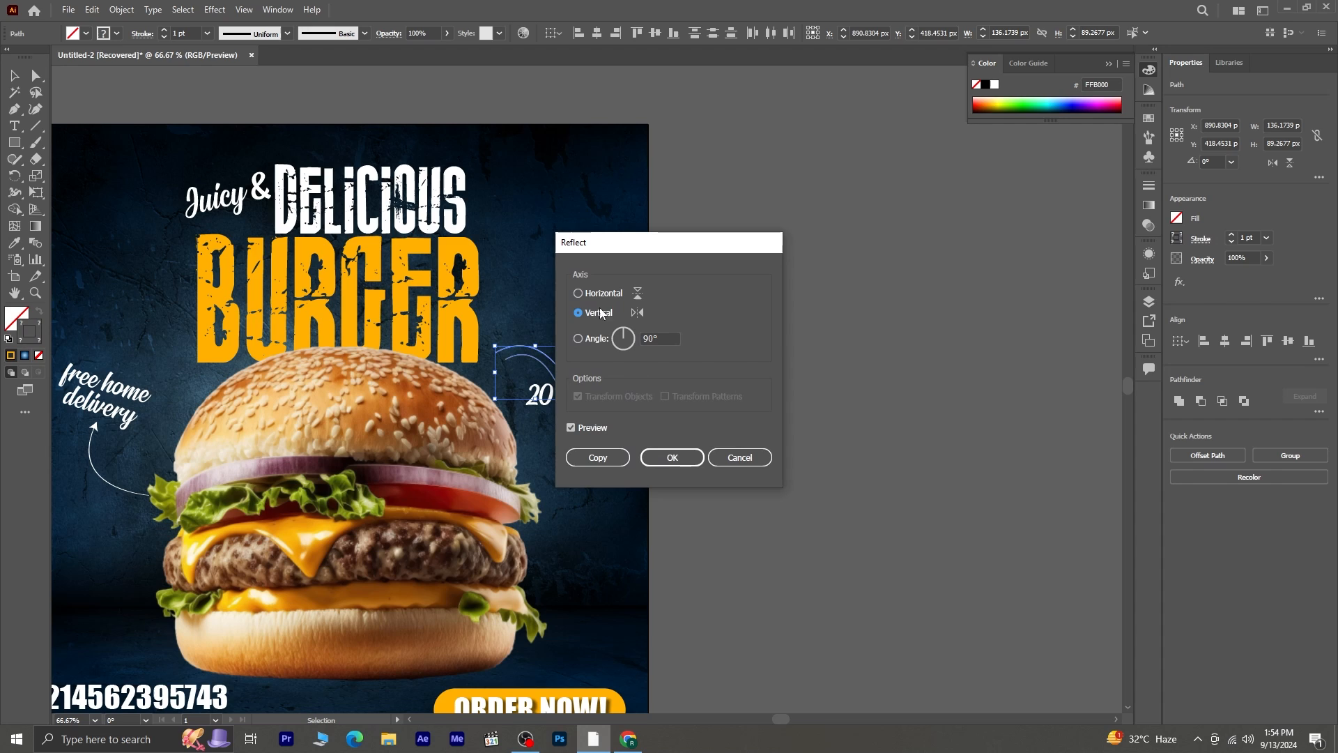
left_click(600, 294)
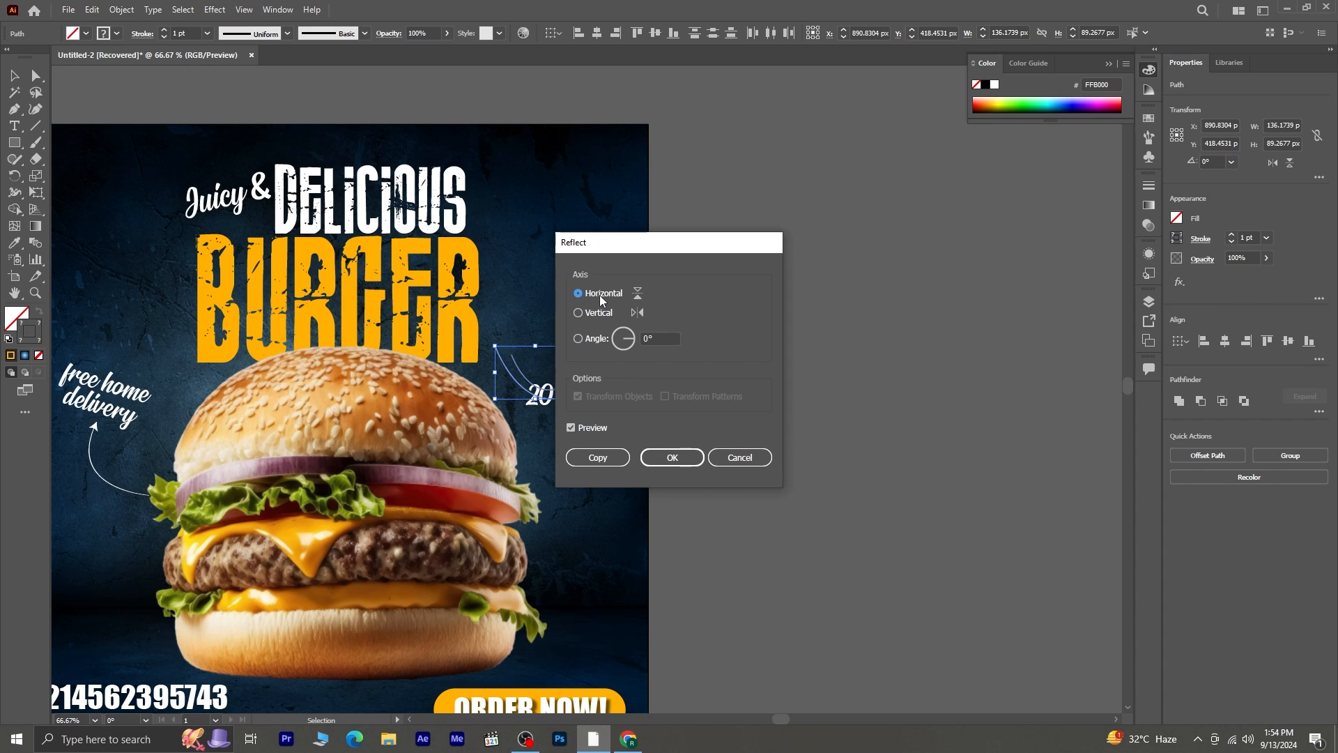
left_click(596, 458)
- Move the mirrored arcs down about 123 px, below the "20%off" text, and rotate them about 51° counterclockwise
key("Down")
key("Down")
key("Down")
key("Down")
key("Down")
key("Down")
key("Down")
key("Down")
key("Down")
key("Down")
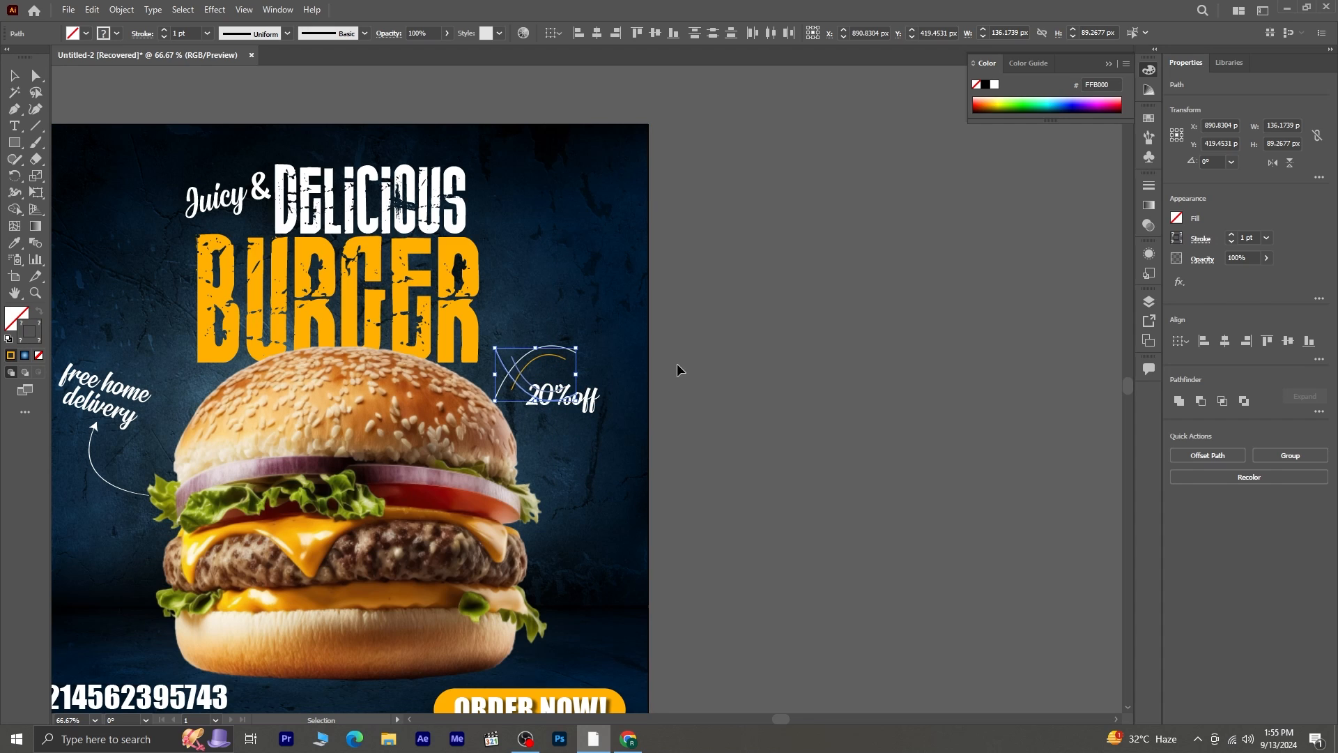
key("Down")
key("Down")
key("Down")
key("Down")
key("Down")
key("Down")
key("Down")
key("Down")
key("Down")
key("Down")
key("Down")
key("Down")
key("Down")
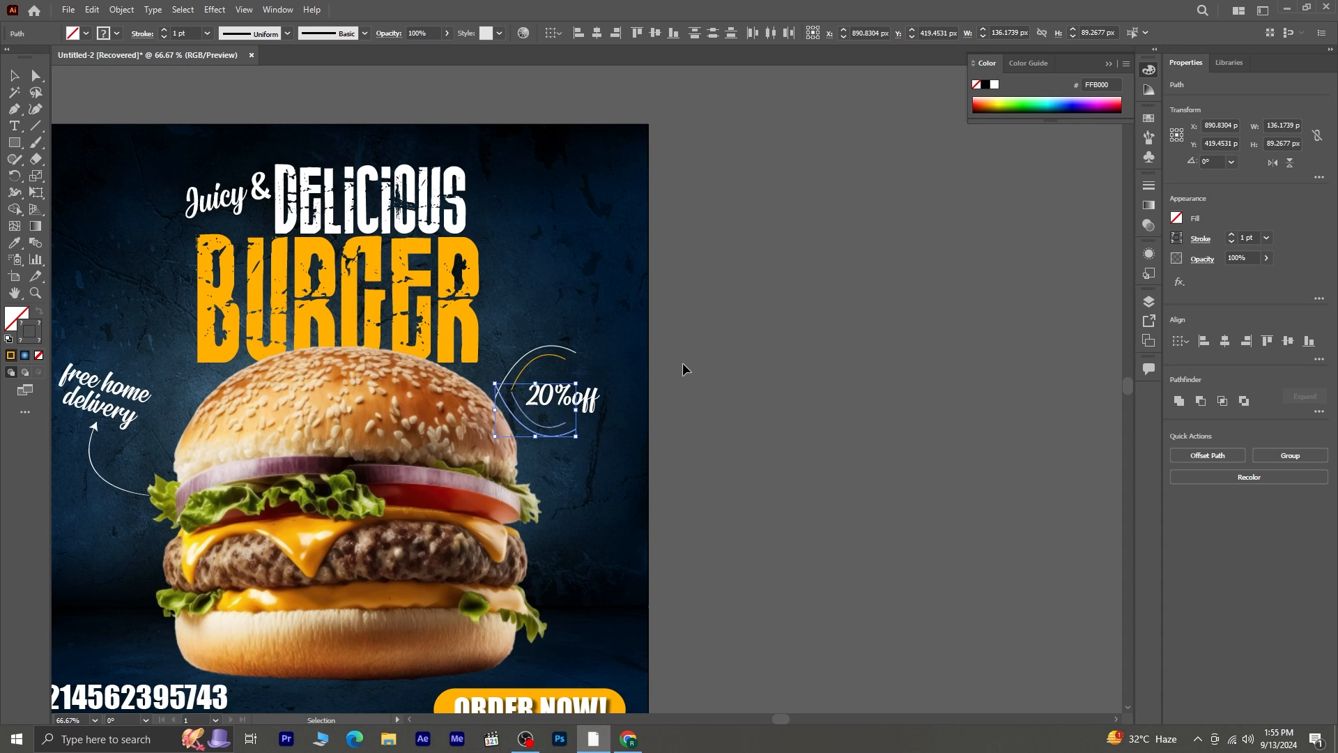
key("Down")
key("Down")
key("Down")
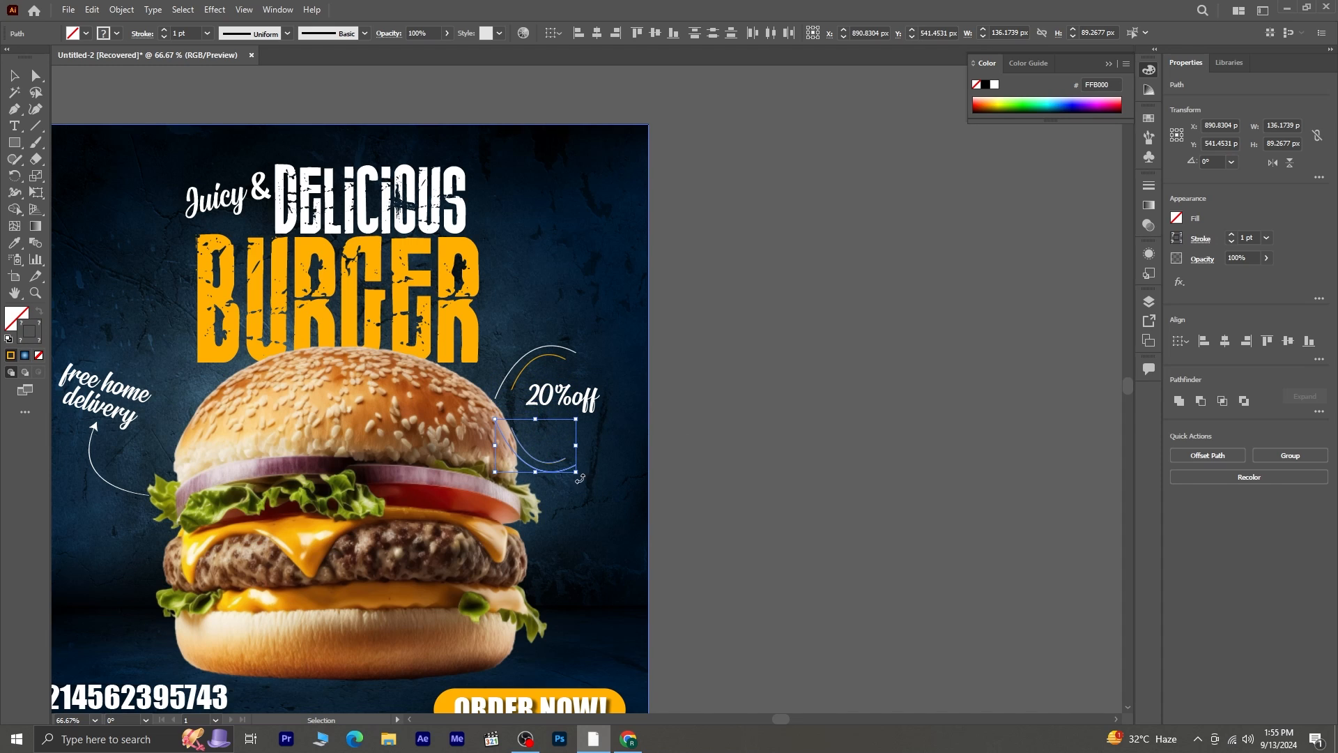
left_click_drag(580, 478, 559, 460)
left_click(690, 419)
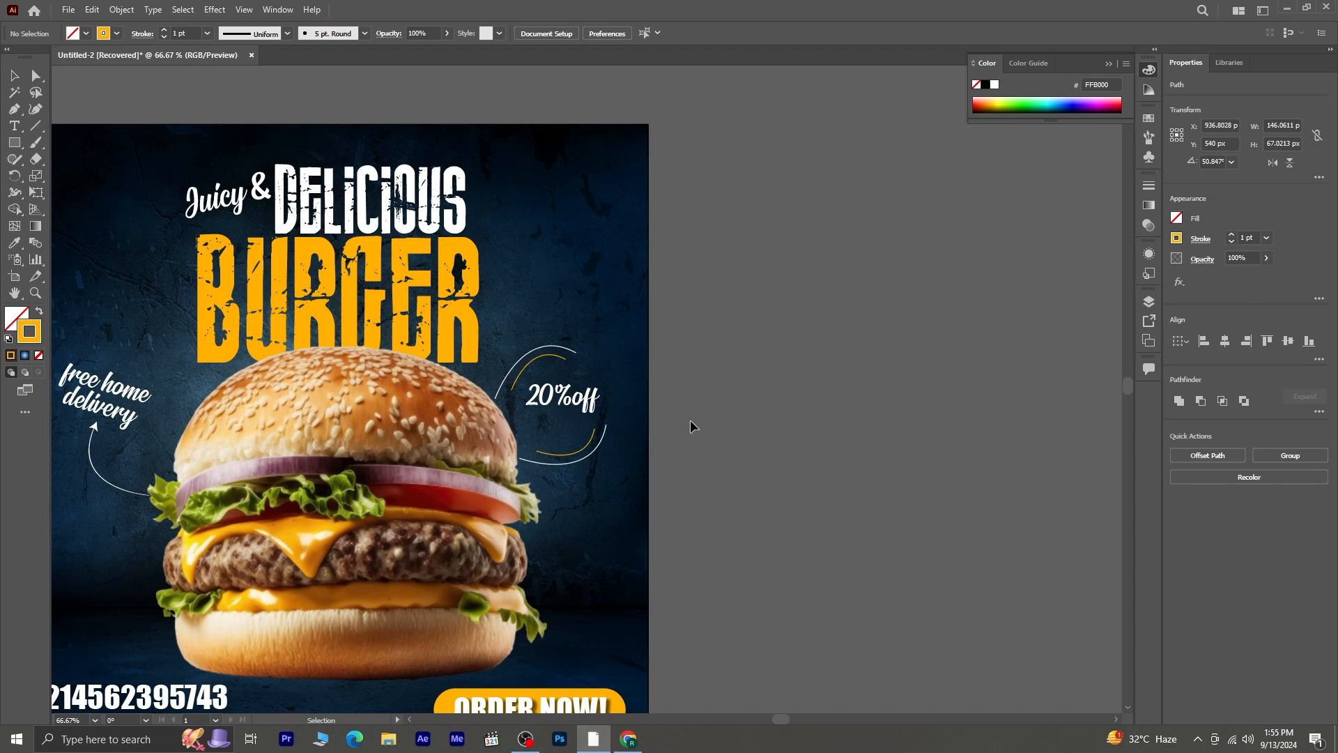
- Place the "20%off" text between the upper and lower arcs with a slight counterclockwise tilt
left_click_drag(573, 392, 739, 444)
left_click(739, 444)
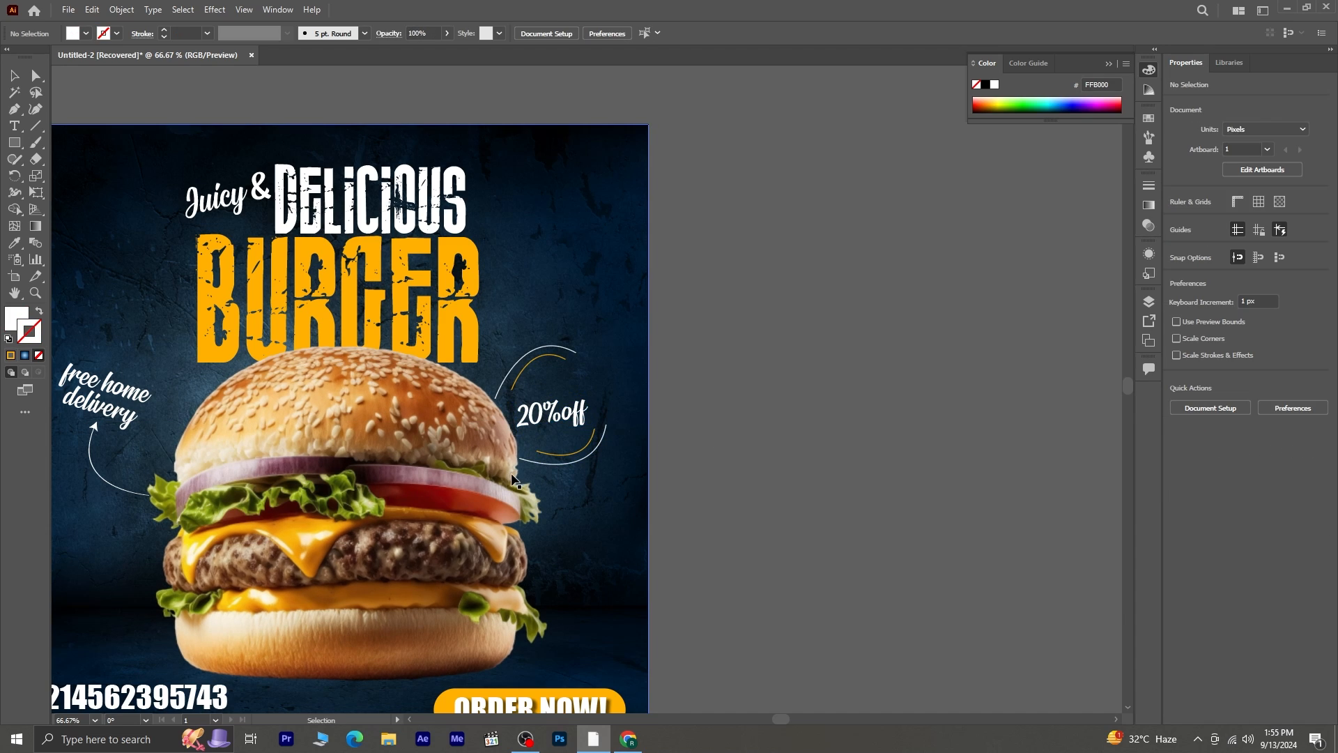
- Rotate the two upper arcs about 17° clockwise and nudge them down and right to frame the "20%off" text
left_click(547, 360)
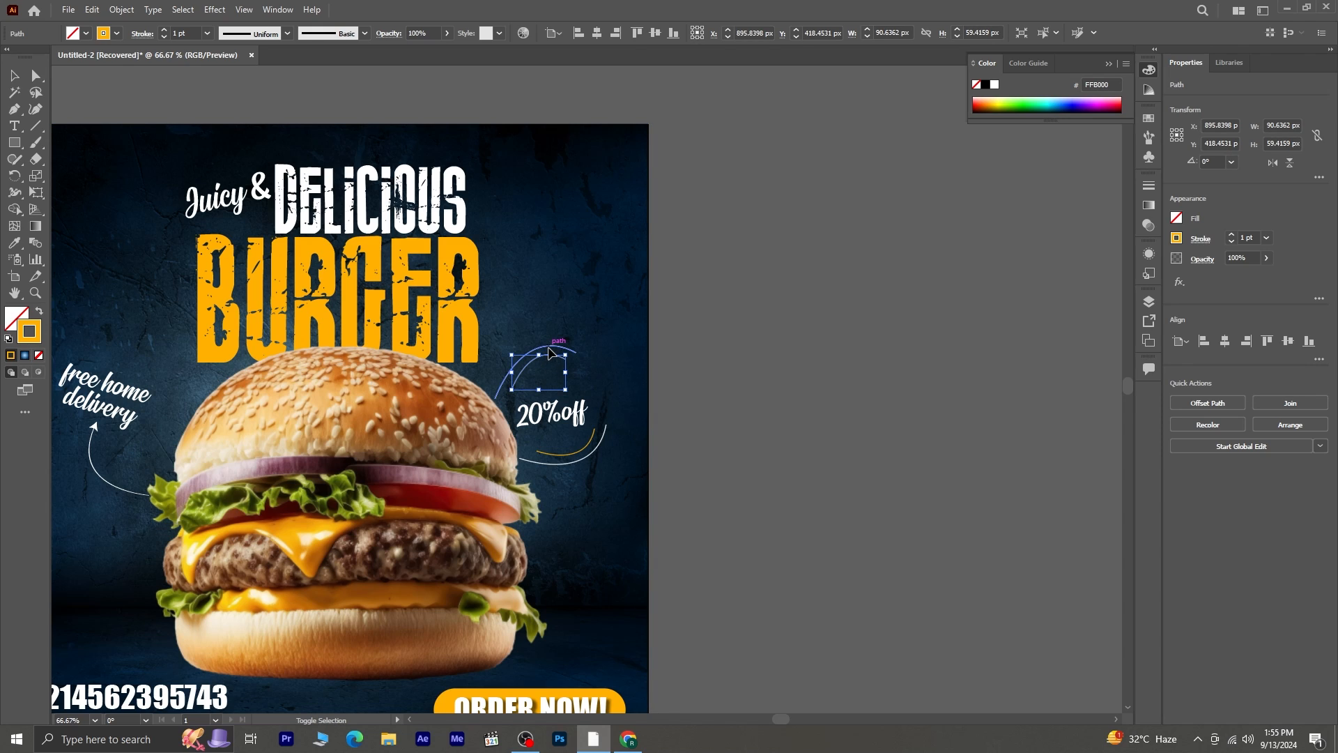
left_click(572, 352, "shift")
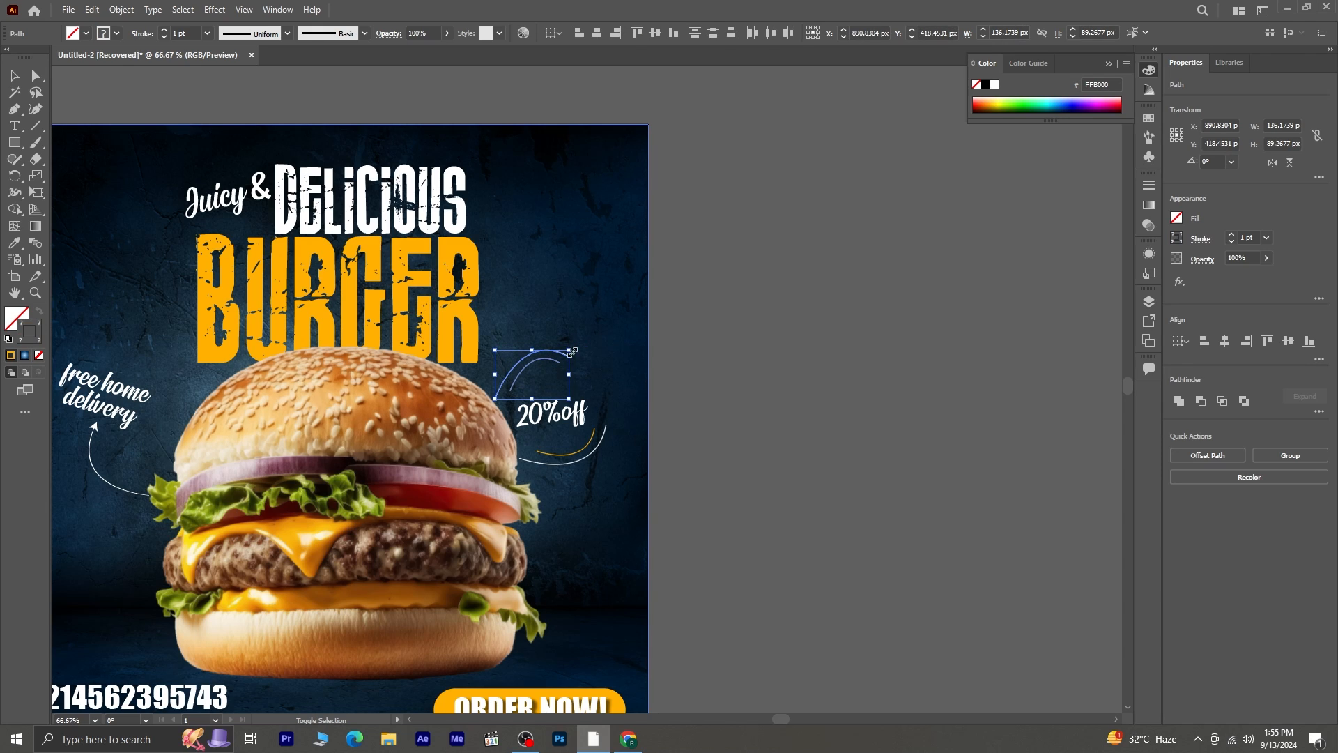
left_click_drag(574, 348, 688, 331)
key("Down")
key("Down")
key("Down")
key("Down")
key("Down")
key("Down")
key("Down")
key("Right")
key("Right")
key("Right")
key("Right")
key("Right")
key("Right")
key("Right")
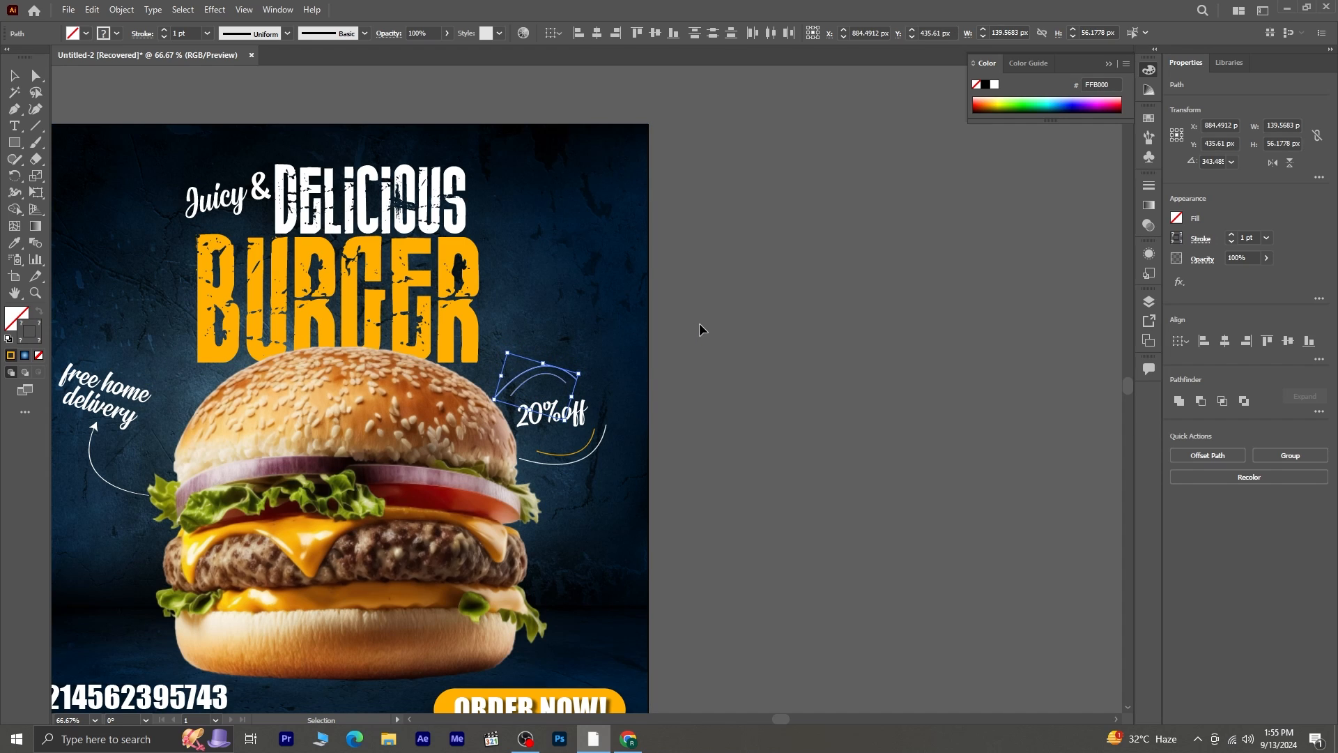
key("Down")
key("Down")
key("Down")
key("Down")
key("Down")
key("Down")
key("Down")
key("Down")
key("Down")
key("Down")
key("Down")
key("Down")
left_click(786, 468)
scroll(635, 529, "down", 3)
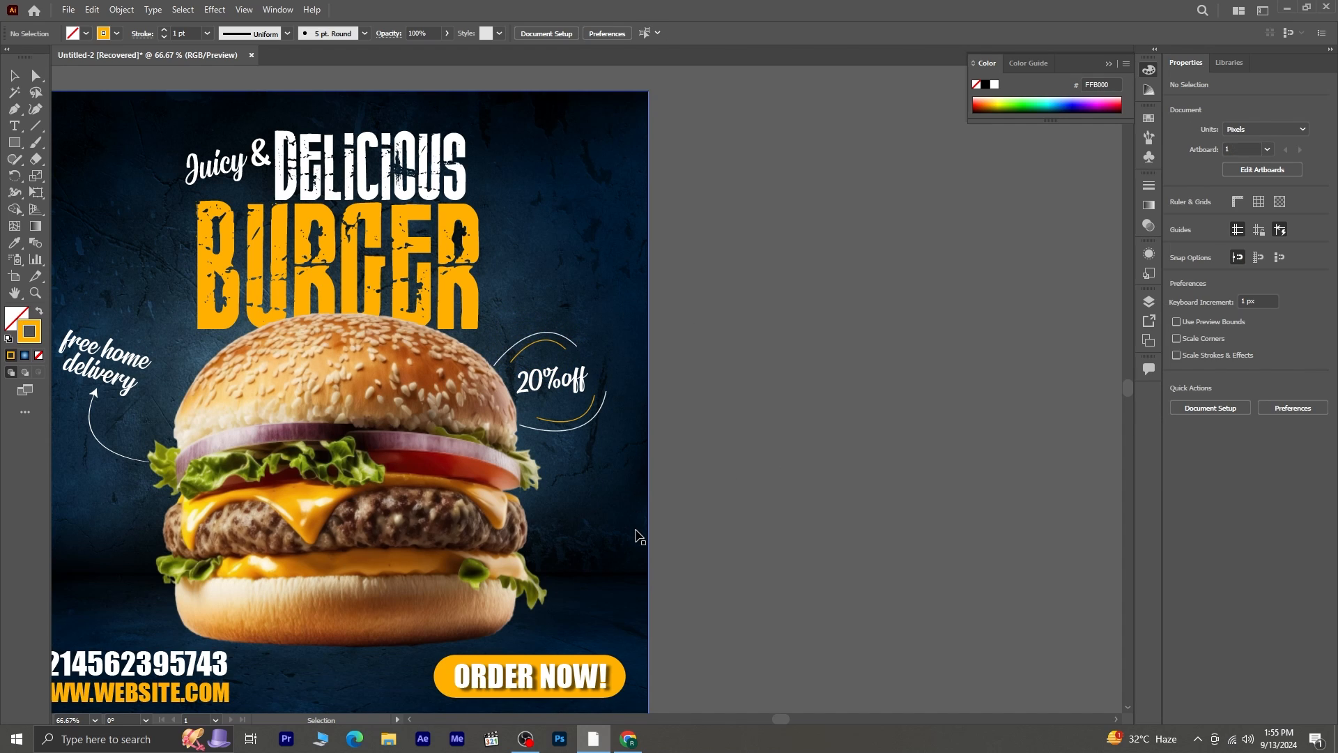
scroll(427, 444, "down", 2)
left_click_drag(304, 488, 334, 538)
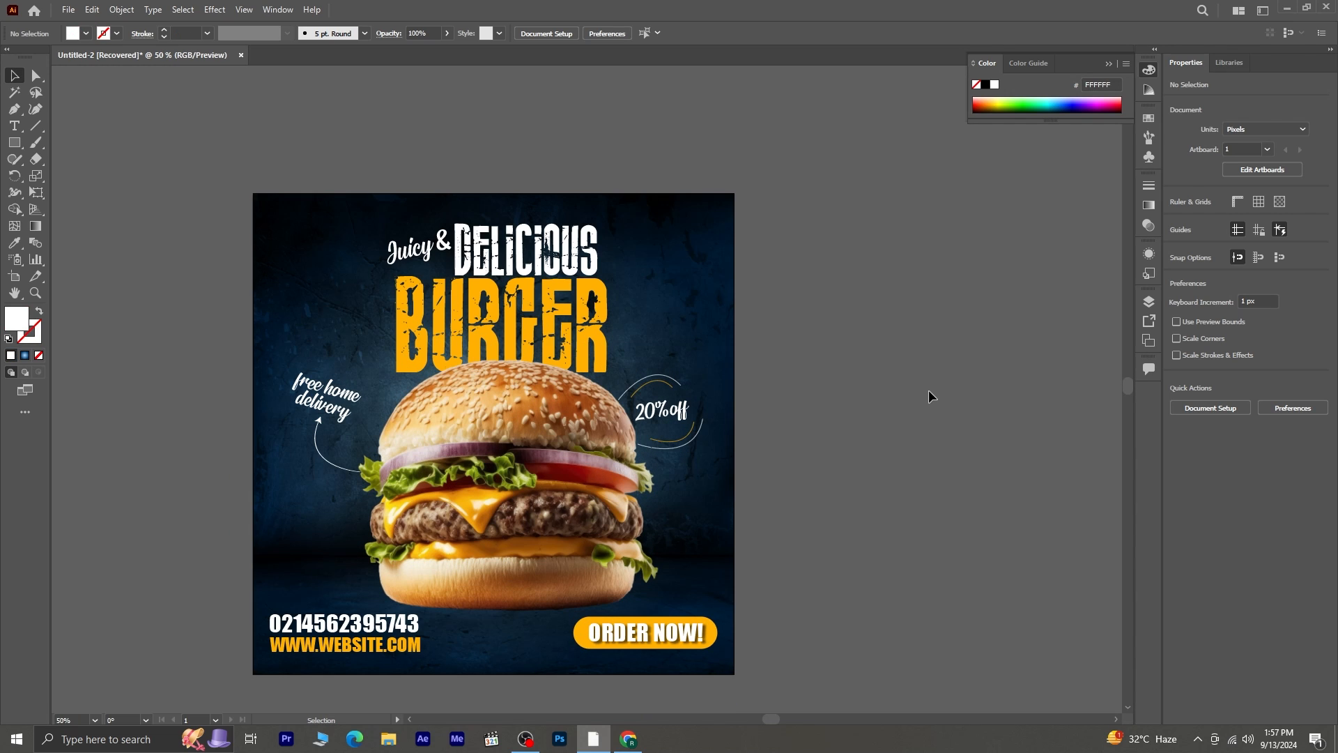
scroll(927, 391, "down", 1)
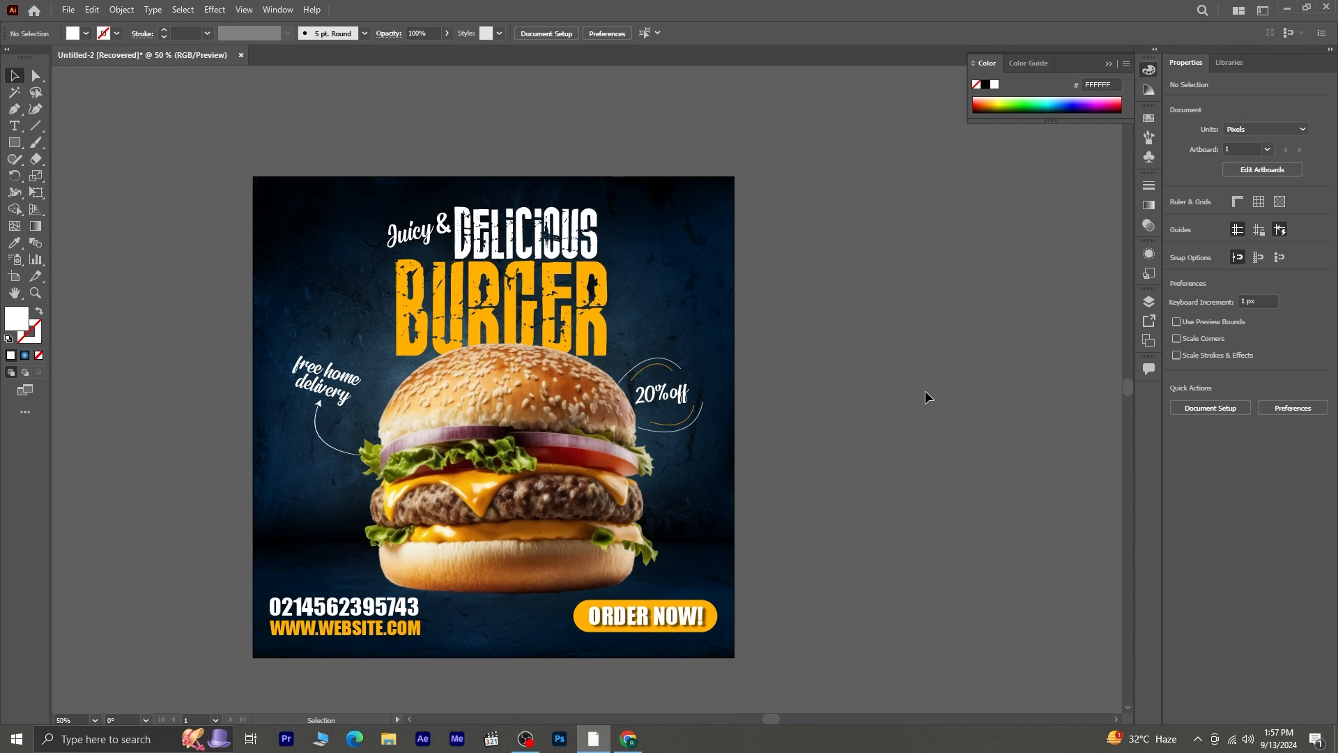